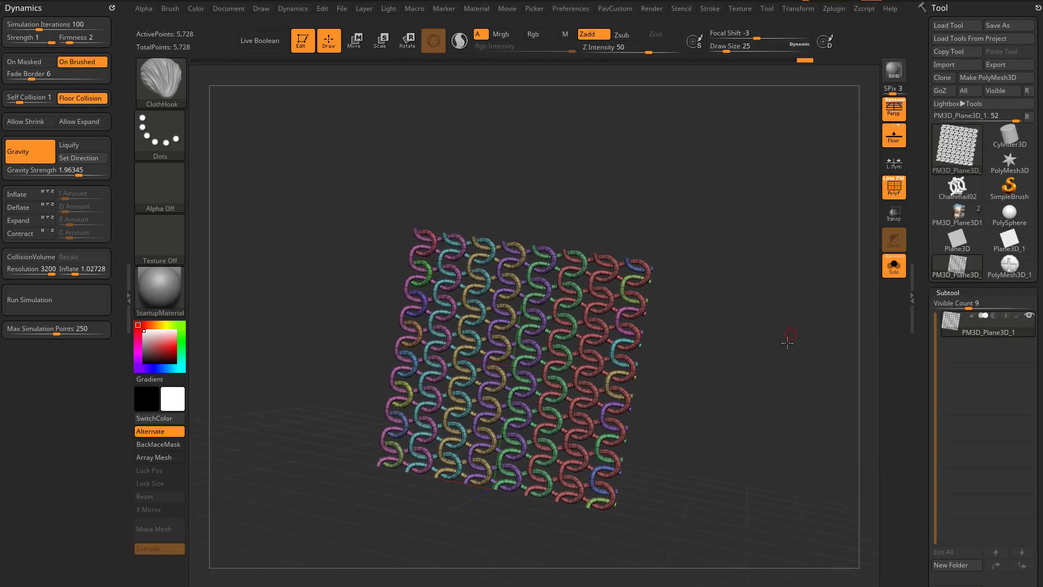
Step: Clear the chainmail plane from the canvas, draw a Sphere3D primitive and enter Edit mode
{"action": "left_click", "coordinate": [304, 42]}
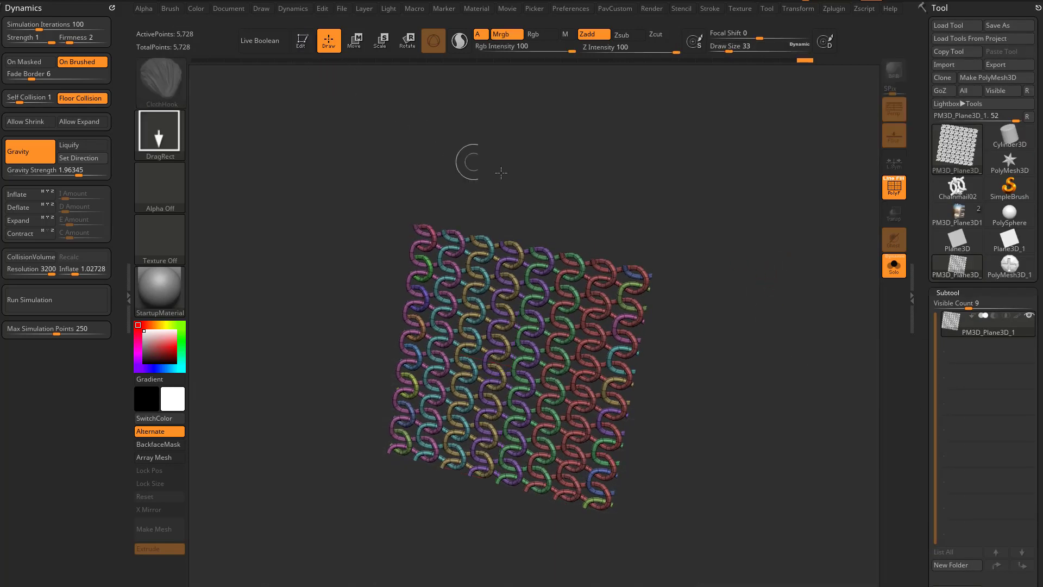
{"action": "key", "text": "ctrl+n"}
{"action": "left_click", "coordinate": [937, 134]}
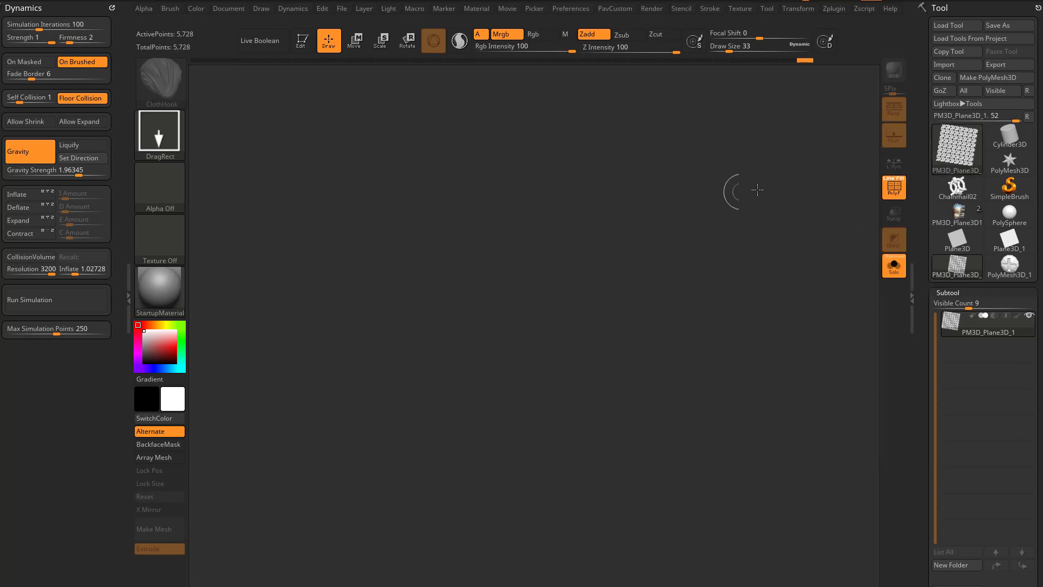
{"action": "left_click", "coordinate": [956, 146]}
{"action": "left_click", "coordinate": [477, 223]}
{"action": "left_click_drag", "start_coordinate": [503, 363], "coordinate": [536, 466]}
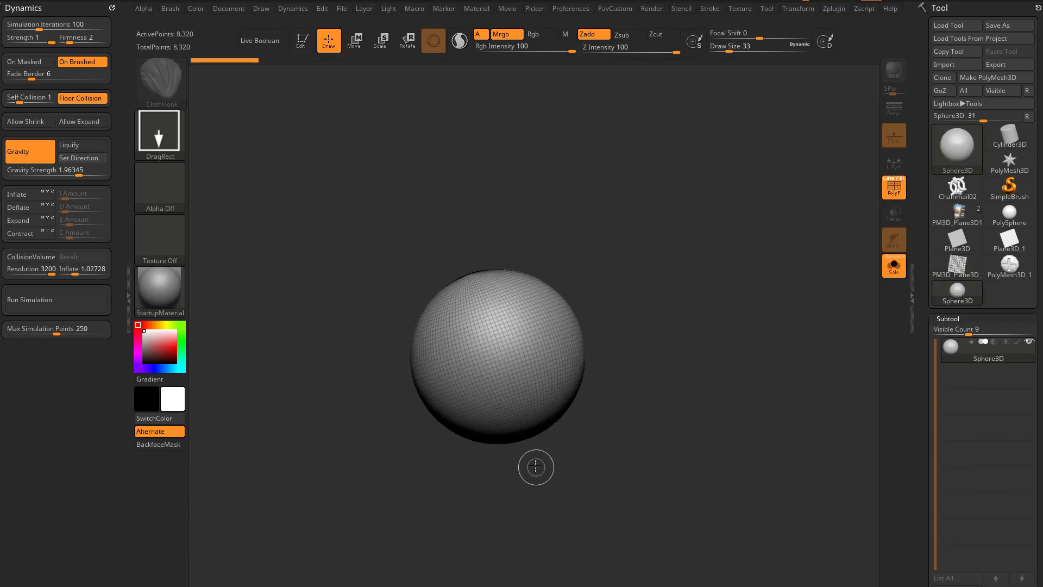
{"action": "key", "text": "t"}
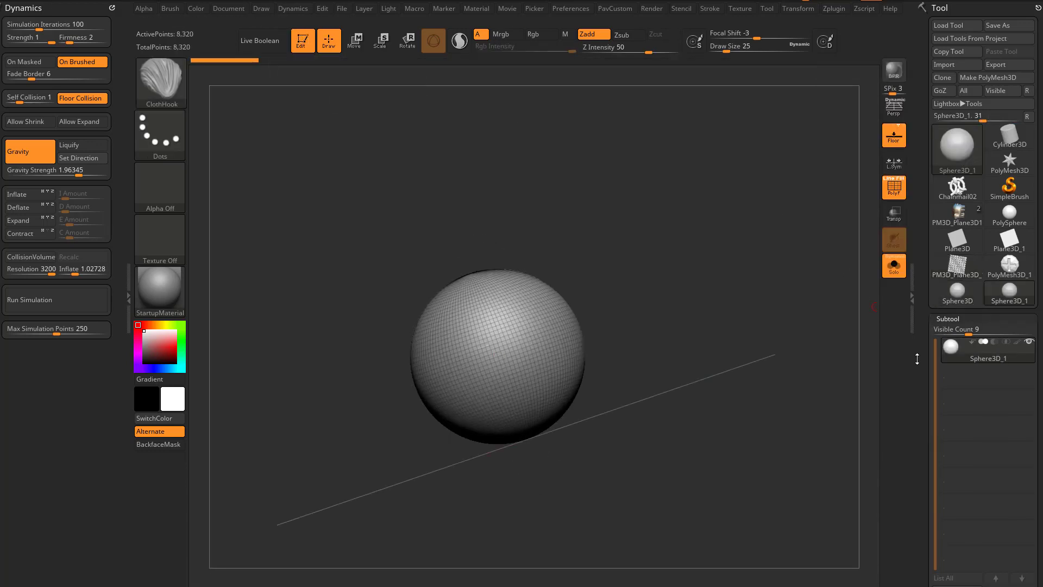
{"action": "left_click_drag", "start_coordinate": [918, 359], "coordinate": [922, 91]}
{"action": "left_click", "coordinate": [1004, 397]}
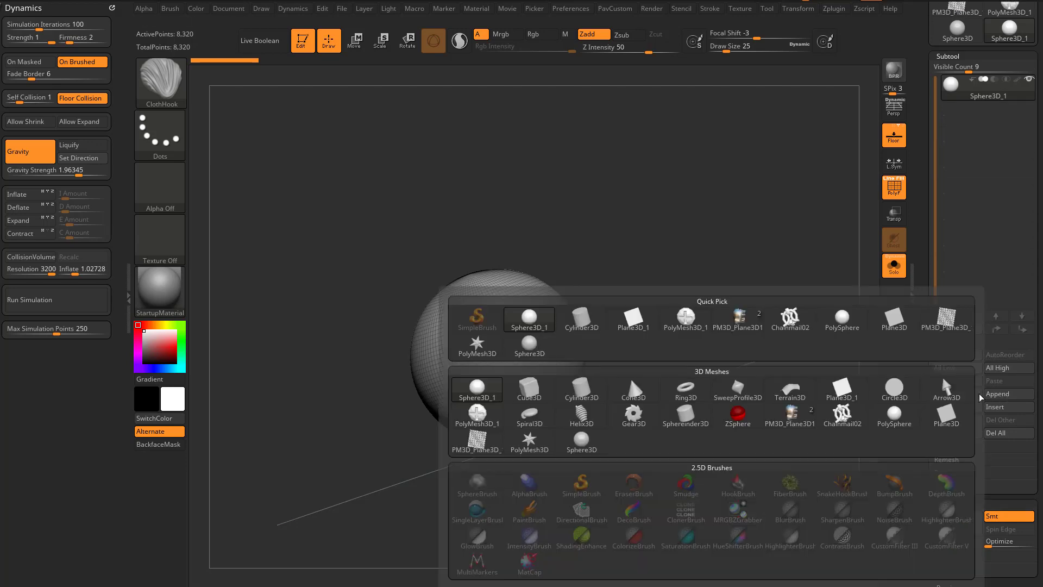
{"action": "left_click", "coordinate": [630, 316]}
{"action": "left_click_drag", "start_coordinate": [714, 305], "coordinate": [750, 332], "text": "shift"}
{"action": "scroll", "coordinate": [915, 392], "scroll_direction": "up", "scroll_amount": 5}
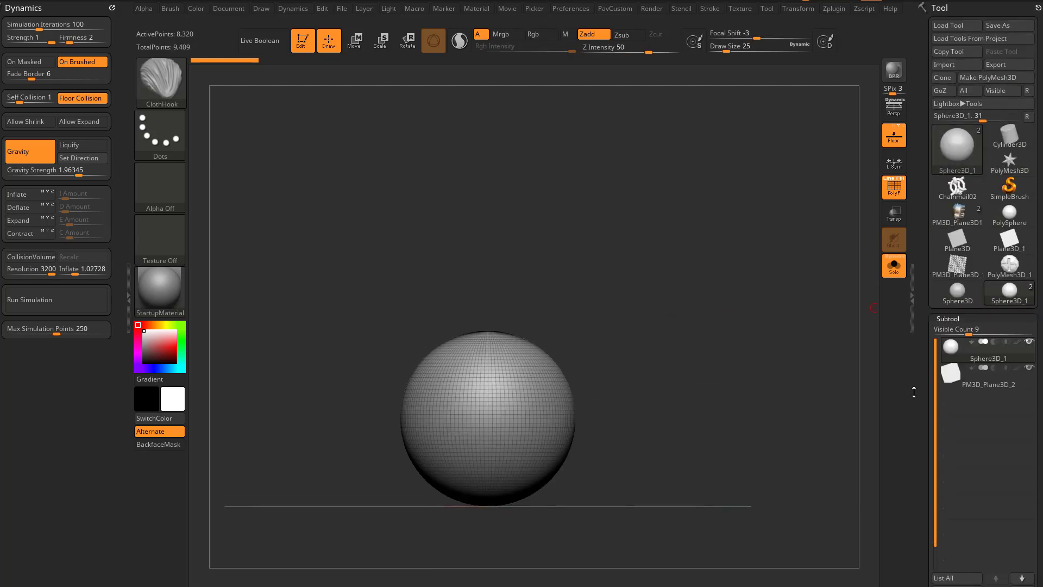
{"action": "left_click", "coordinate": [967, 385]}
{"action": "scroll", "coordinate": [966, 385], "scroll_direction": "down", "scroll_amount": 4}
{"action": "left_click", "coordinate": [964, 494]}
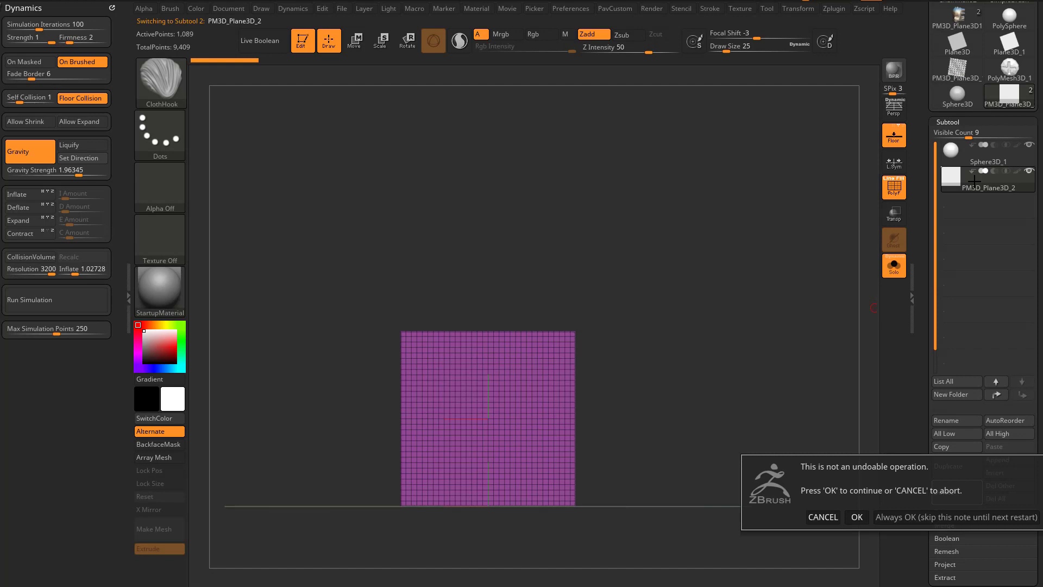
{"action": "left_click", "coordinate": [896, 511]}
Step: Convert the sphere to a PolyMesh3D and append a Plane3D to it as a subtool
{"action": "scroll", "coordinate": [990, 92], "scroll_direction": "up", "scroll_amount": 4}
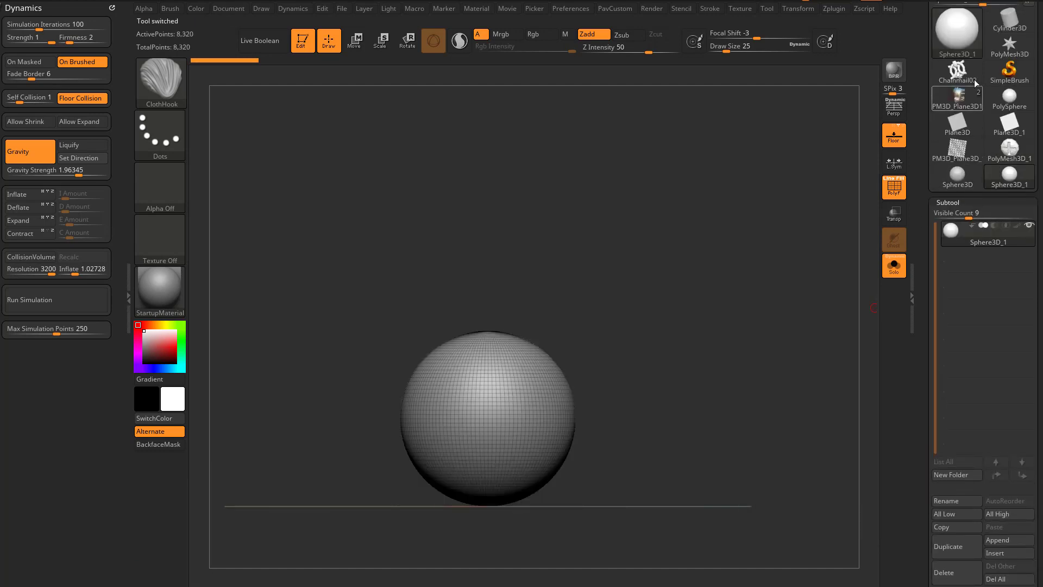
{"action": "left_click", "coordinate": [989, 78]}
{"action": "scroll", "coordinate": [993, 380], "scroll_direction": "down", "scroll_amount": 5}
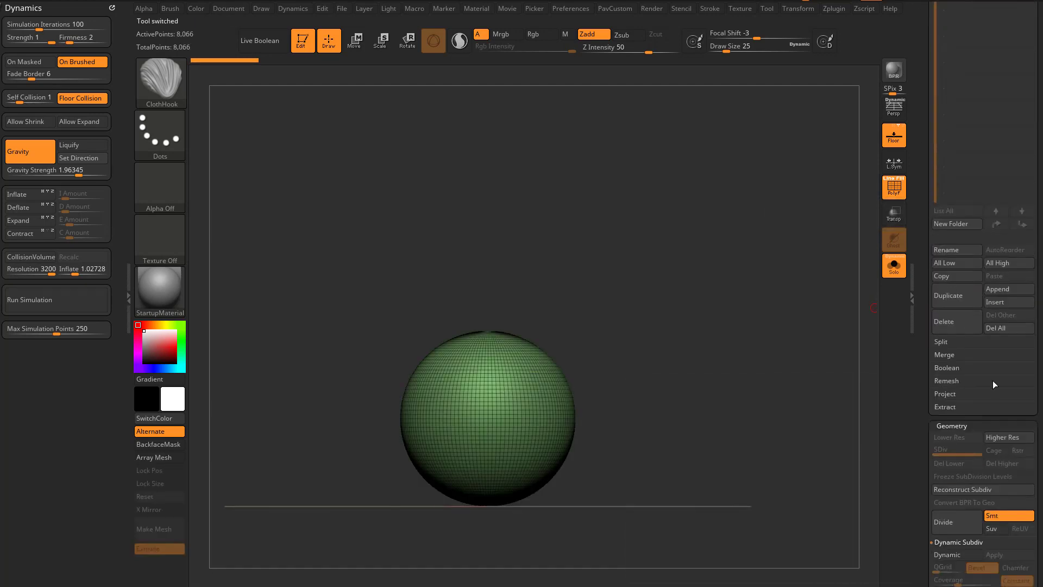
{"action": "left_click", "coordinate": [1012, 292]}
{"action": "left_click", "coordinate": [818, 328]}
{"action": "left_click", "coordinate": [1007, 289]}
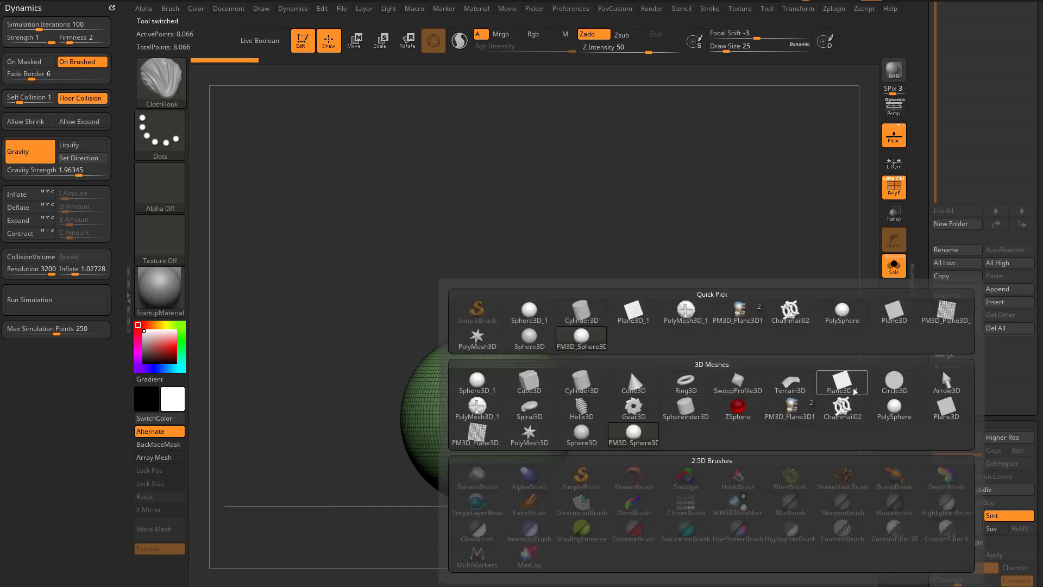
{"action": "left_click", "coordinate": [942, 369]}
{"action": "scroll", "coordinate": [968, 114], "scroll_direction": "up", "scroll_amount": 3}
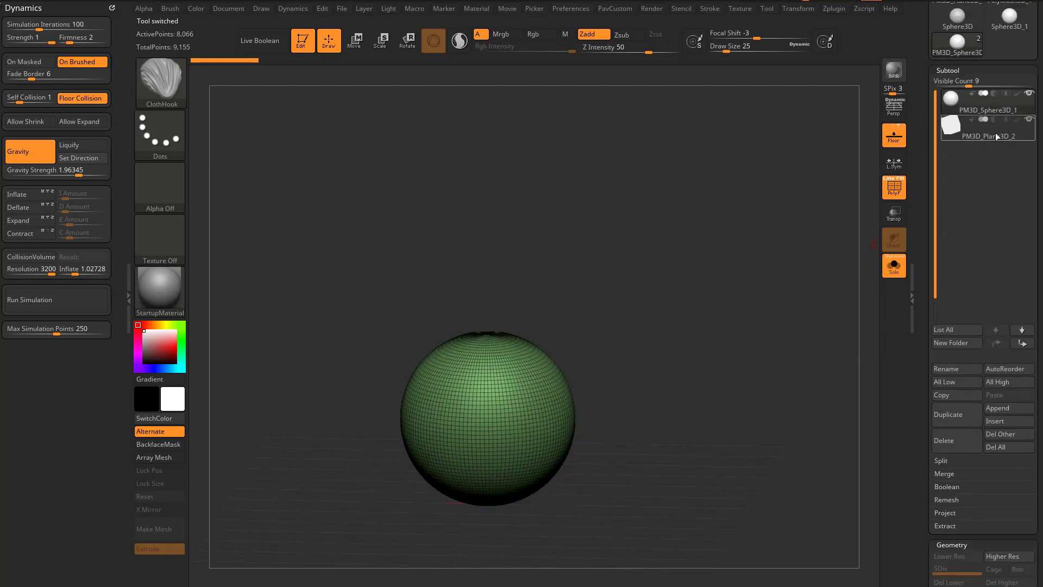
Step: Select the plane subtool, turn Solo off, rotate the plane -90 degrees to lie flat and raise it above the sphere
{"action": "left_click", "coordinate": [995, 133]}
{"action": "left_click", "coordinate": [894, 265]}
{"action": "left_click_drag", "start_coordinate": [845, 272], "coordinate": [748, 309], "text": "alt"}
{"action": "key", "text": "w"}
{"action": "left_click_drag", "start_coordinate": [538, 352], "coordinate": [571, 428]}
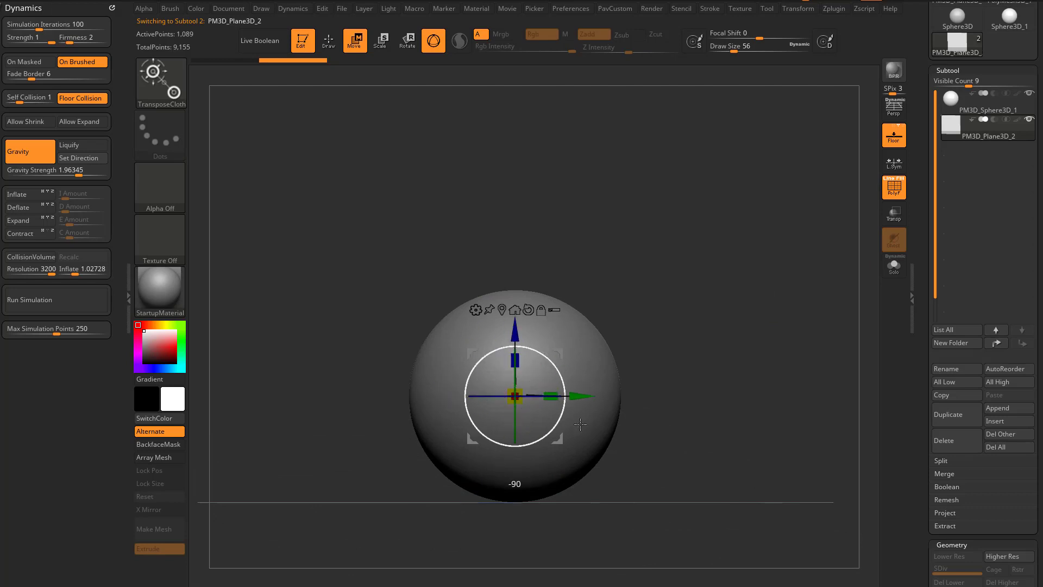
{"action": "left_click_drag", "start_coordinate": [676, 305], "coordinate": [707, 337]}
{"action": "left_click_drag", "start_coordinate": [526, 329], "coordinate": [536, 263]}
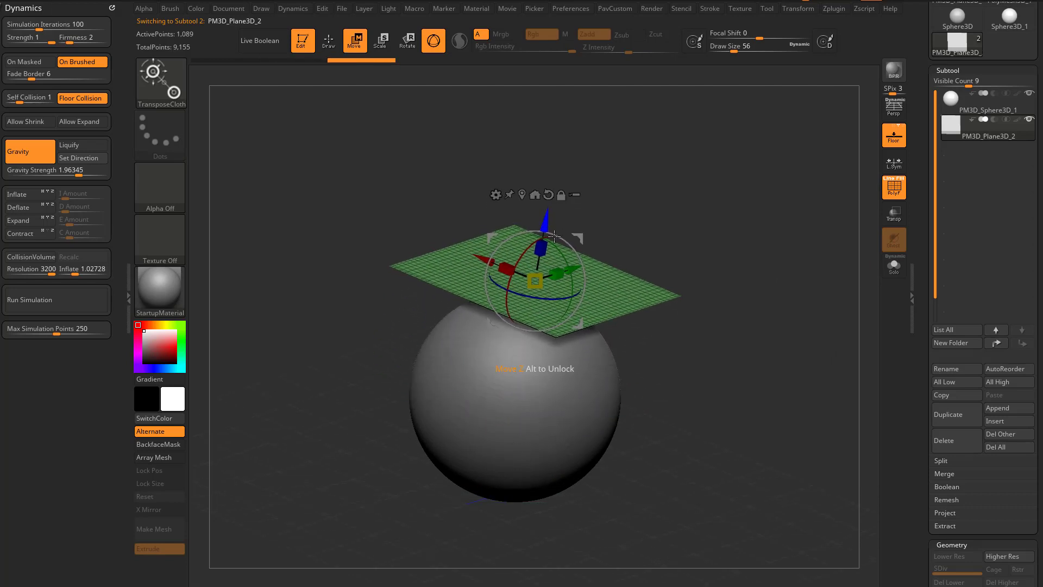
Step: Select the sphere subtool and scale it uniformly to about half its size using the Transpose brush instead of TransposeCloth
{"action": "key", "text": "q"}
{"action": "left_click", "coordinate": [550, 405], "text": "alt"}
{"action": "key", "text": "w"}
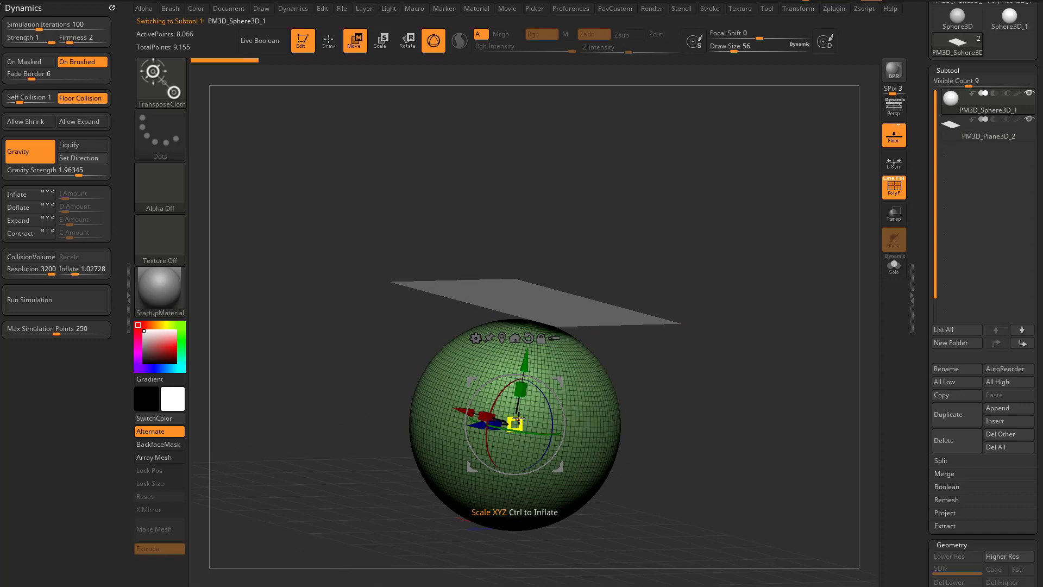
{"action": "left_click_drag", "start_coordinate": [516, 424], "coordinate": [472, 426]}
{"action": "key", "text": "ctrl+z"}
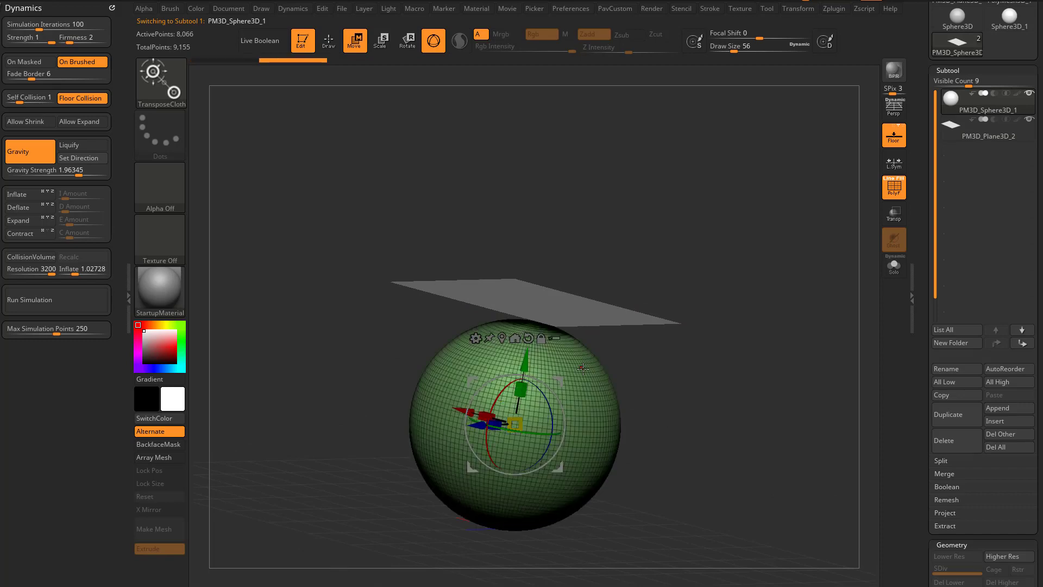
{"action": "key", "text": "b"}
{"action": "key", "text": "t"}
{"action": "key", "text": "r"}
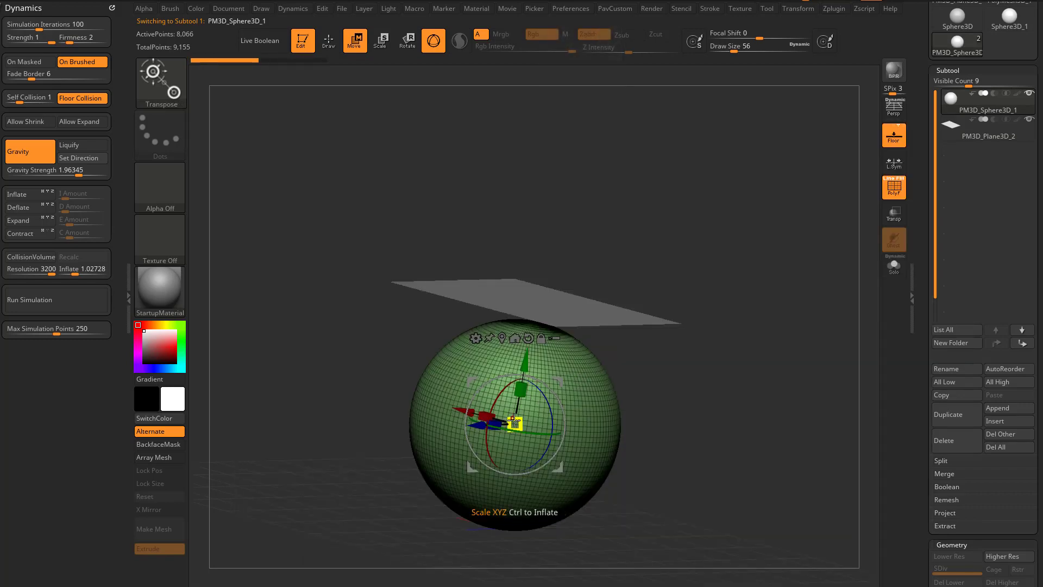
{"action": "mouse_move", "coordinate": [515, 423]}
{"action": "left_mouse_down"}
{"action": "mouse_move", "coordinate": [288, 461]}
{"action": "mouse_move", "coordinate": [477, 430]}
{"action": "left_mouse_up"}
{"action": "key", "text": "q"}
{"action": "left_click_drag", "start_coordinate": [701, 323], "coordinate": [683, 334]}
{"action": "left_click_drag", "start_coordinate": [753, 327], "coordinate": [685, 332]}
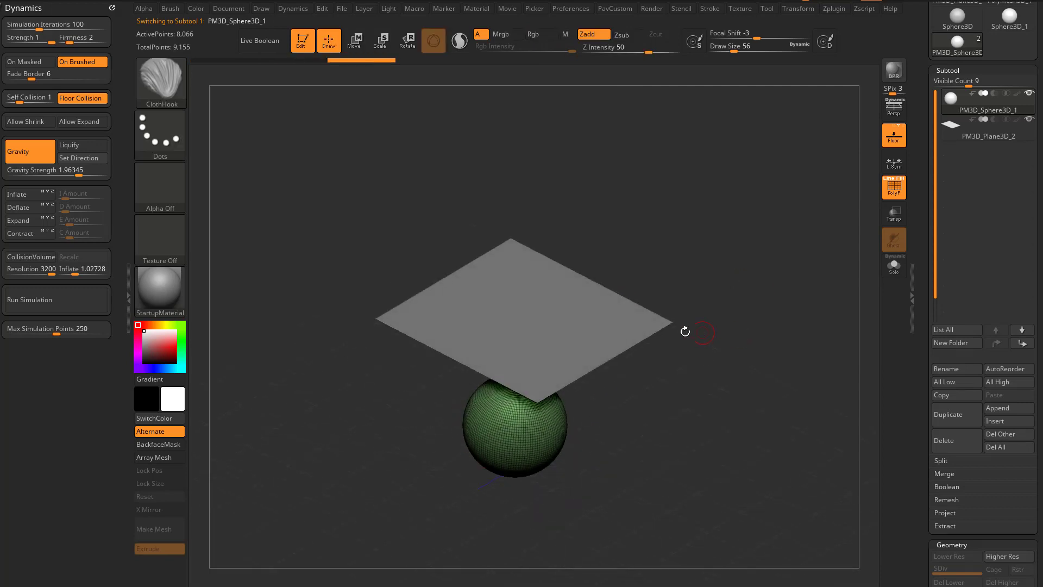
Step: Select the plane above the sphere and switch the material to SketchShaded2
{"action": "left_click", "coordinate": [620, 336], "text": "alt"}
{"action": "key", "text": "f"}
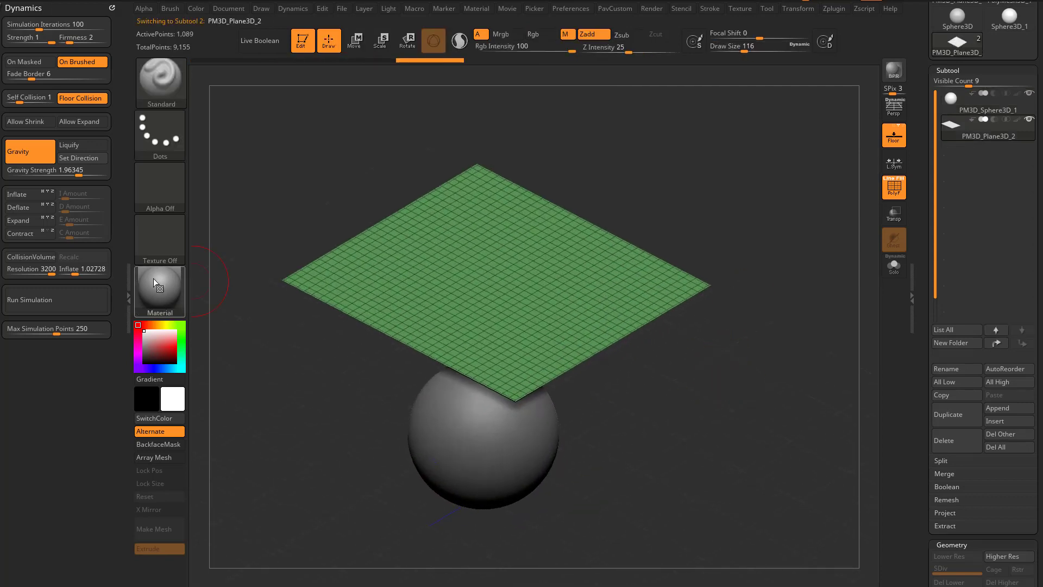
{"action": "left_click", "coordinate": [154, 278]}
{"action": "left_click", "coordinate": [852, 389]}
{"action": "left_click_drag", "start_coordinate": [743, 391], "coordinate": [815, 395], "text": "alt"}
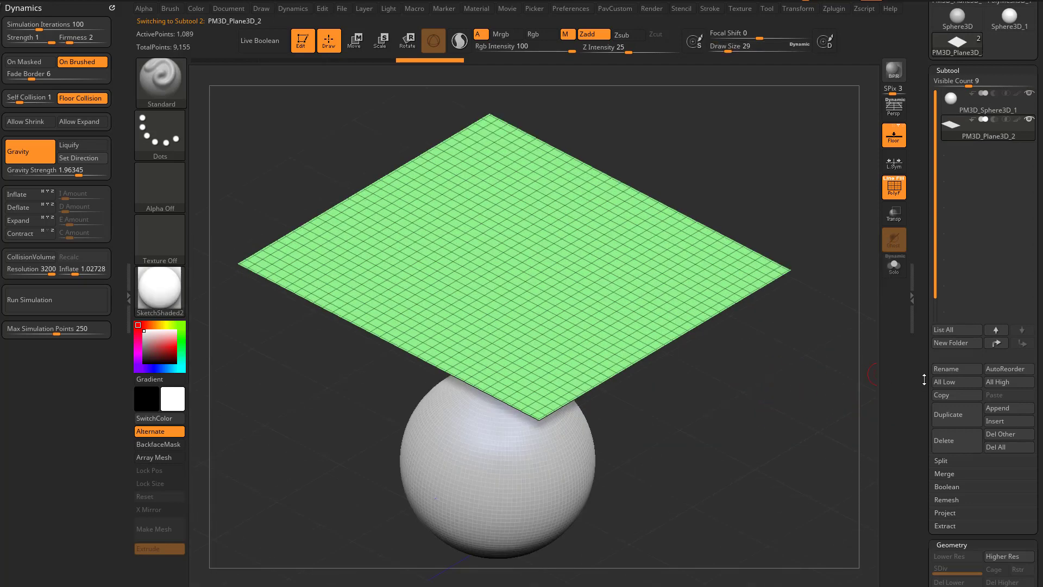
Step: Enable Dynamic Subdiv on the plane, set SmoothSubdiv to its minimum and apply the Weave01 MicroPoly mesh
{"action": "left_click_drag", "start_coordinate": [924, 380], "coordinate": [924, 223]}
{"action": "left_click", "coordinate": [950, 237]}
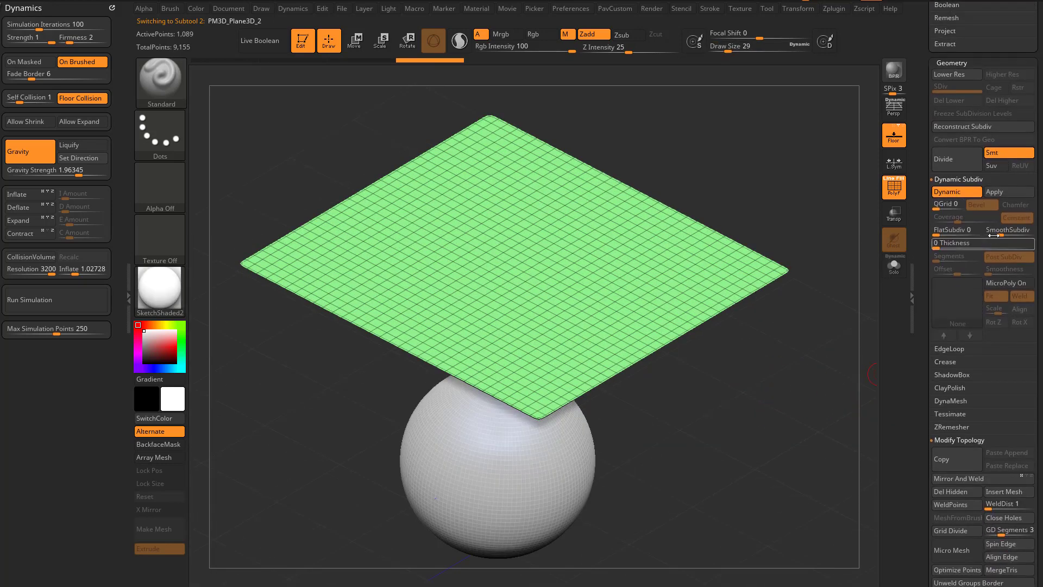
{"action": "left_click", "coordinate": [986, 232]}
{"action": "left_click", "coordinate": [993, 285]}
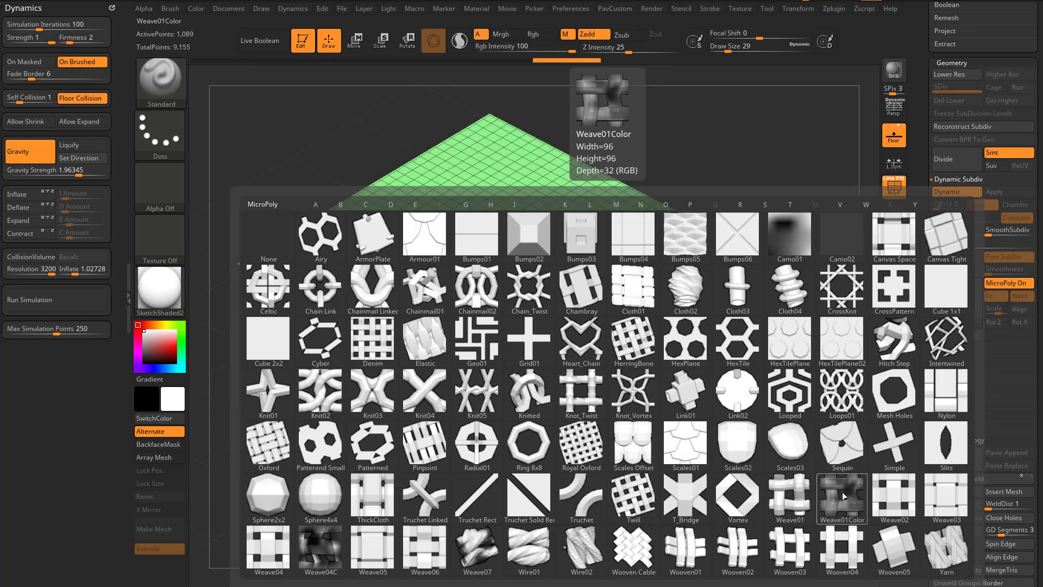
{"action": "left_click", "coordinate": [807, 499]}
{"action": "left_click_drag", "start_coordinate": [804, 491], "coordinate": [852, 550]}
{"action": "key", "text": "f"}
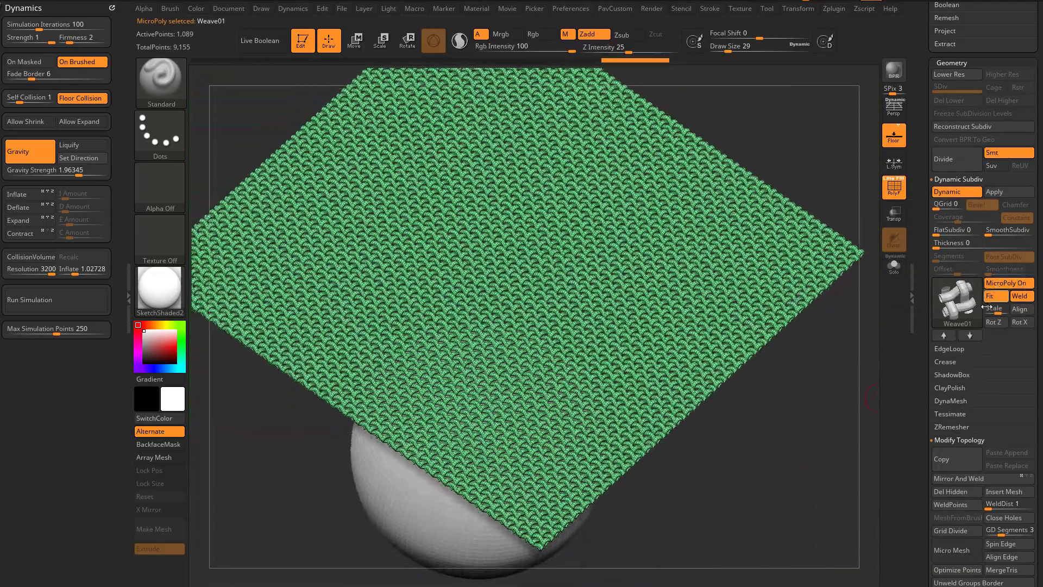
Step: Drape the woven plane over the sphere by simulating with CollisionVolume at Resolution 1599, and render a BPR preview
{"action": "left_click_drag", "start_coordinate": [850, 320], "coordinate": [812, 372]}
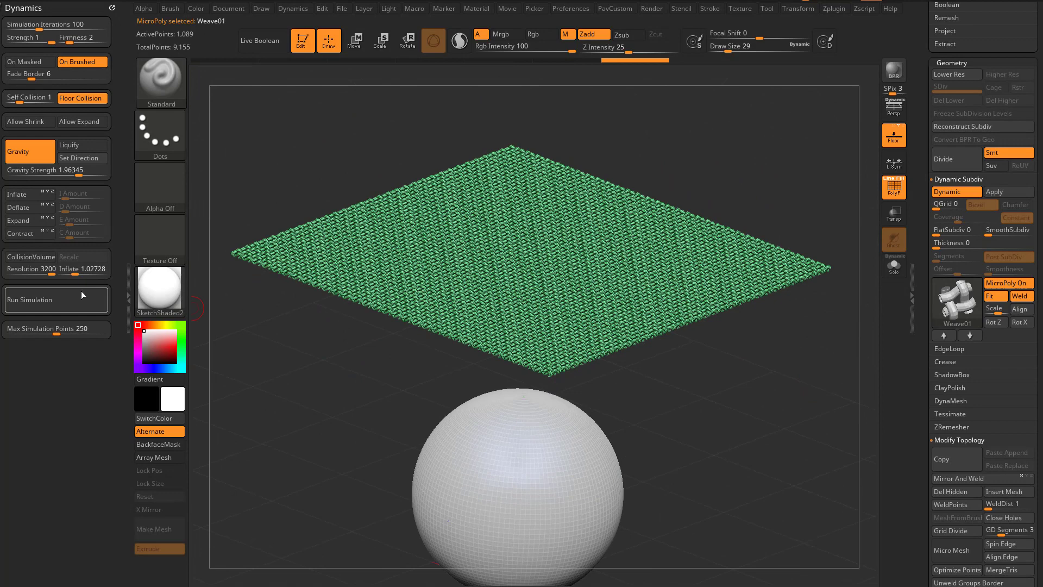
{"action": "left_click", "coordinate": [49, 261]}
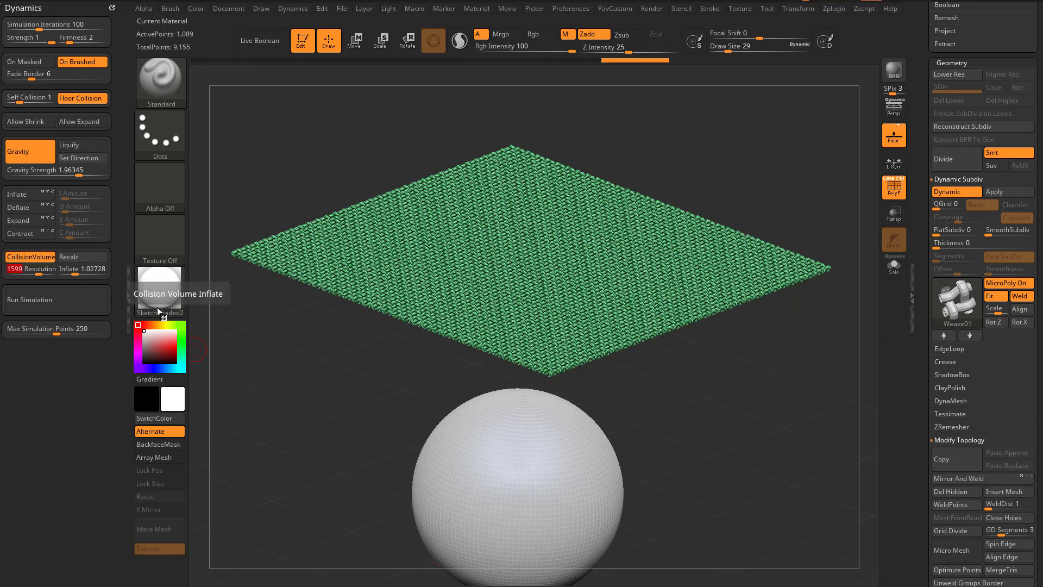
{"action": "left_click", "coordinate": [107, 300]}
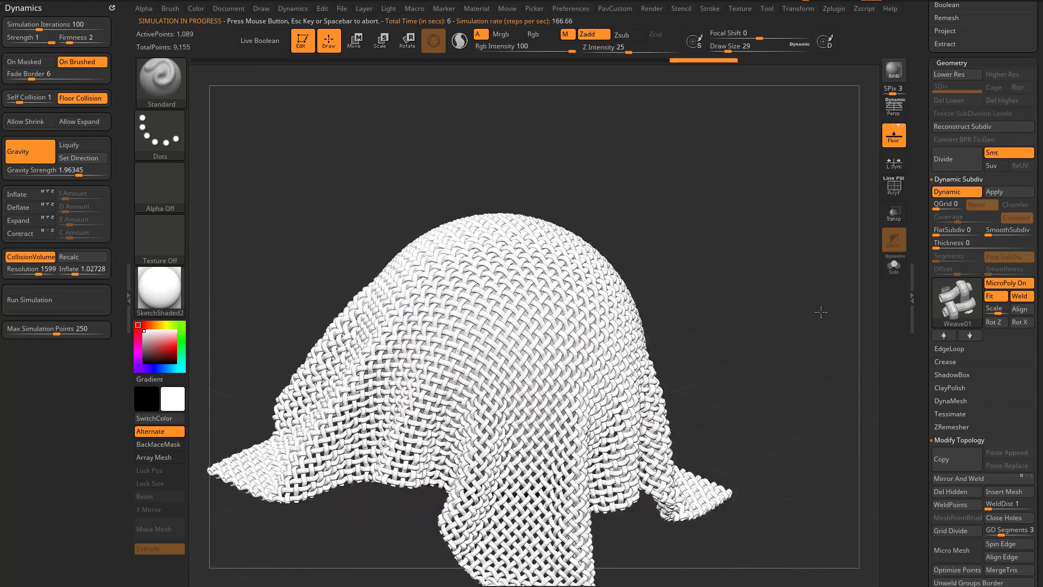
{"action": "left_click_drag", "start_coordinate": [821, 311], "coordinate": [811, 310]}
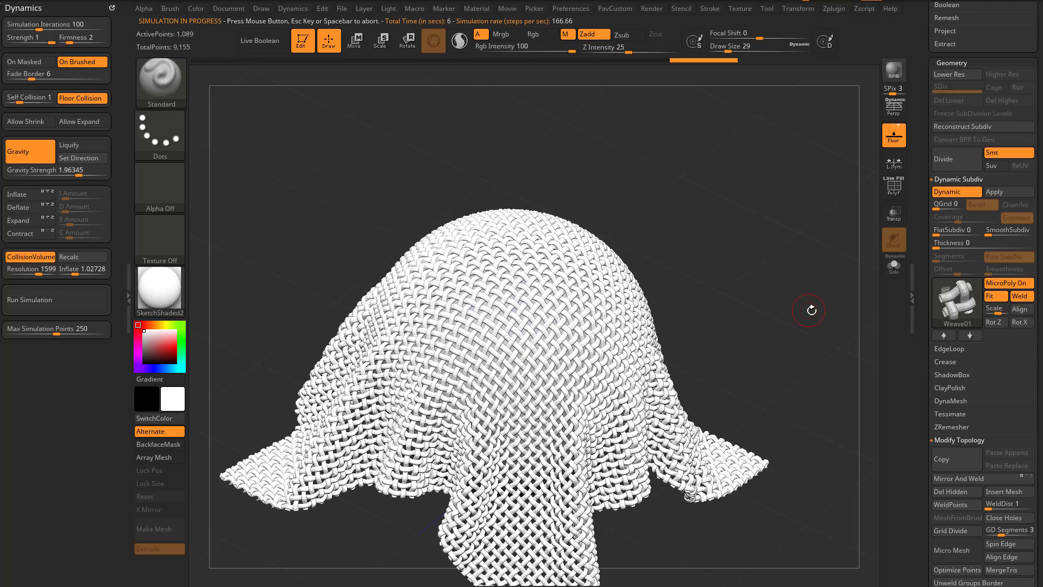
{"action": "left_click", "coordinate": [885, 67]}
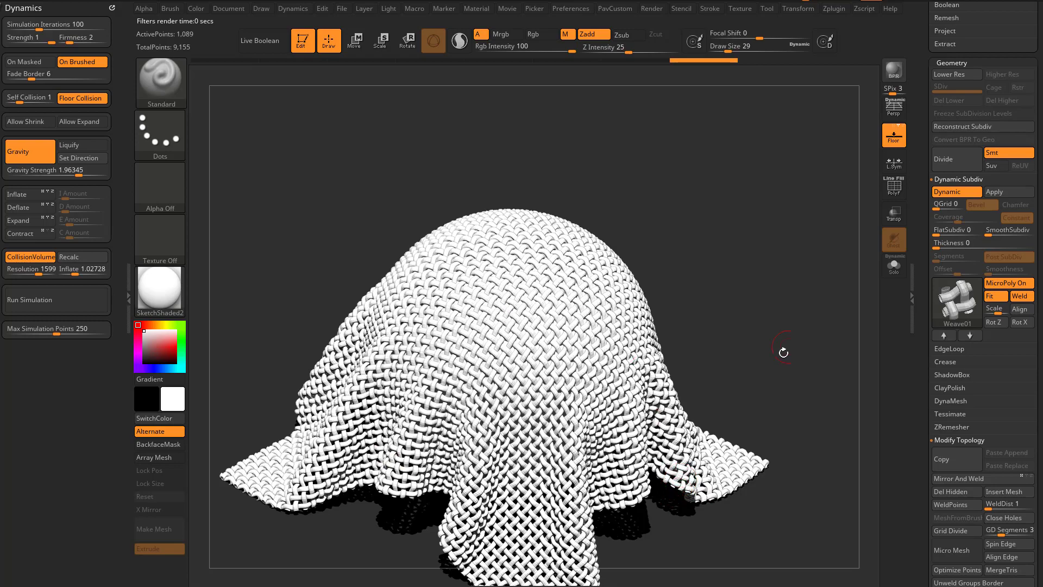
{"action": "mouse_move", "coordinate": [816, 353]}
{"action": "left_mouse_down"}
{"action": "mouse_move", "coordinate": [818, 332]}
{"action": "mouse_move", "coordinate": [768, 335]}
{"action": "mouse_move", "coordinate": [787, 333]}
{"action": "mouse_move", "coordinate": [789, 321]}
{"action": "mouse_move", "coordinate": [810, 326]}
{"action": "mouse_move", "coordinate": [804, 340]}
{"action": "mouse_move", "coordinate": [813, 330]}
{"action": "left_mouse_up"}
Step: Switch to the Paint brush and set its Draw Size to 120
{"action": "key", "text": "s"}
{"action": "key", "text": "s"}
{"action": "left_click_drag", "start_coordinate": [813, 330], "coordinate": [817, 329]}
{"action": "key", "text": "b"}
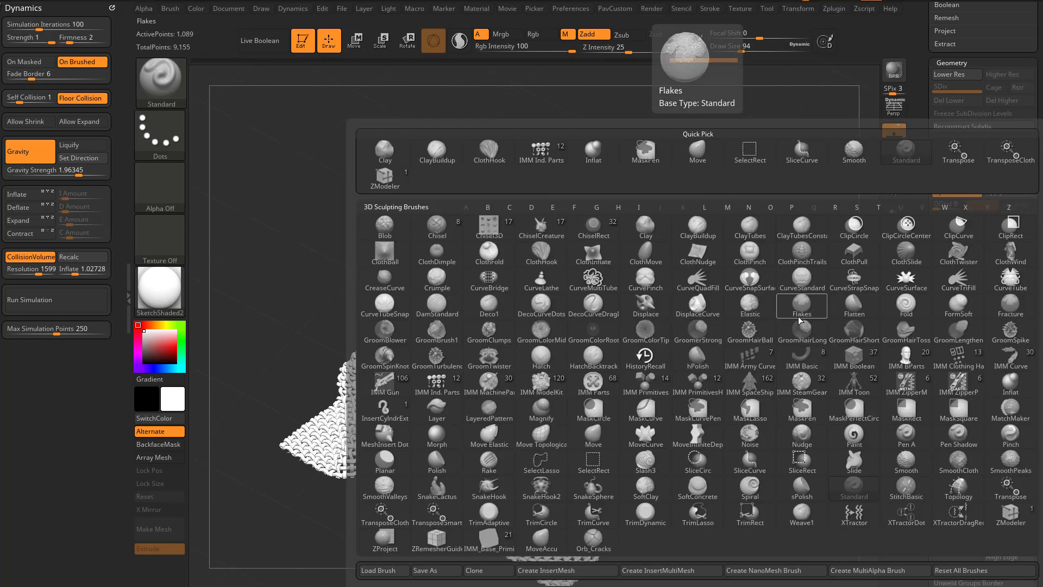
{"action": "key", "text": "p"}
{"action": "key", "text": "a"}
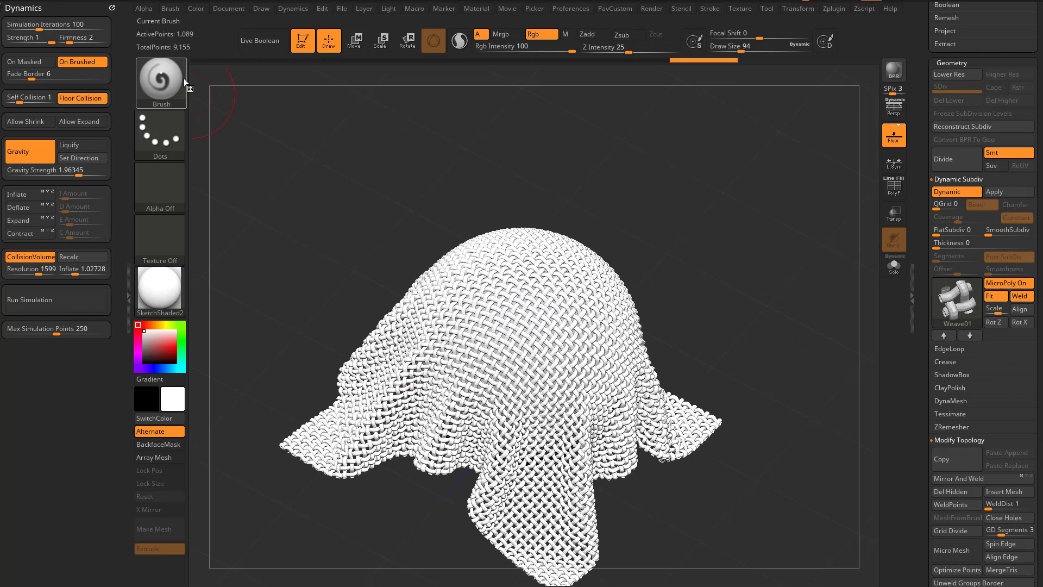
{"action": "left_click_drag", "start_coordinate": [617, 152], "coordinate": [616, 135], "text": "alt"}
{"action": "left_click_drag", "start_coordinate": [920, 186], "coordinate": [923, 314]}
{"action": "left_click_drag", "start_coordinate": [772, 338], "coordinate": [771, 329], "text": "alt"}
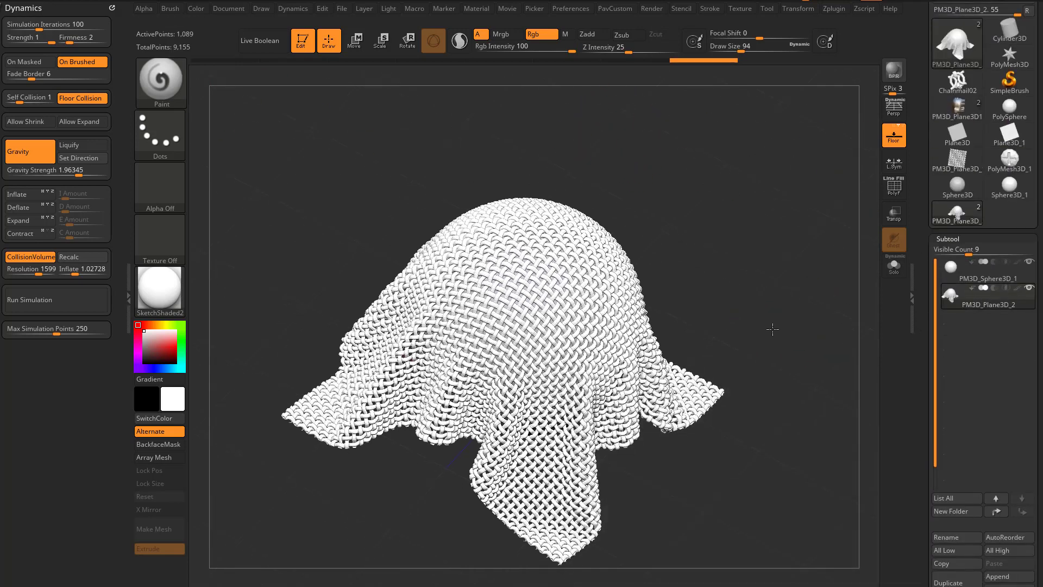
{"action": "key", "text": "s"}
{"action": "left_click_drag", "start_coordinate": [556, 309], "coordinate": [561, 309]}
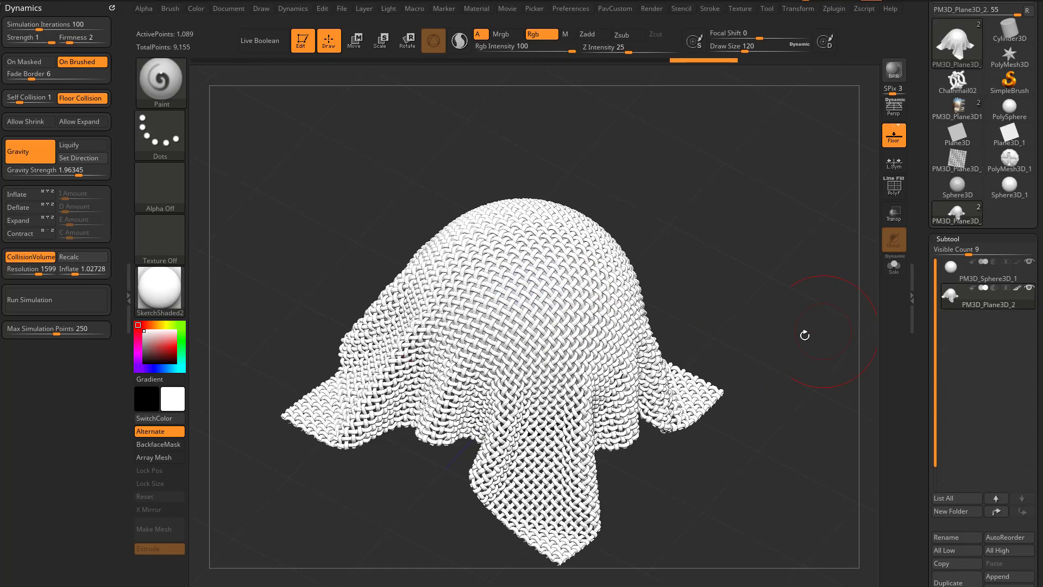
Step: Choose red and paint a large patch on the front of the draped weave
{"action": "left_click", "coordinate": [175, 349]}
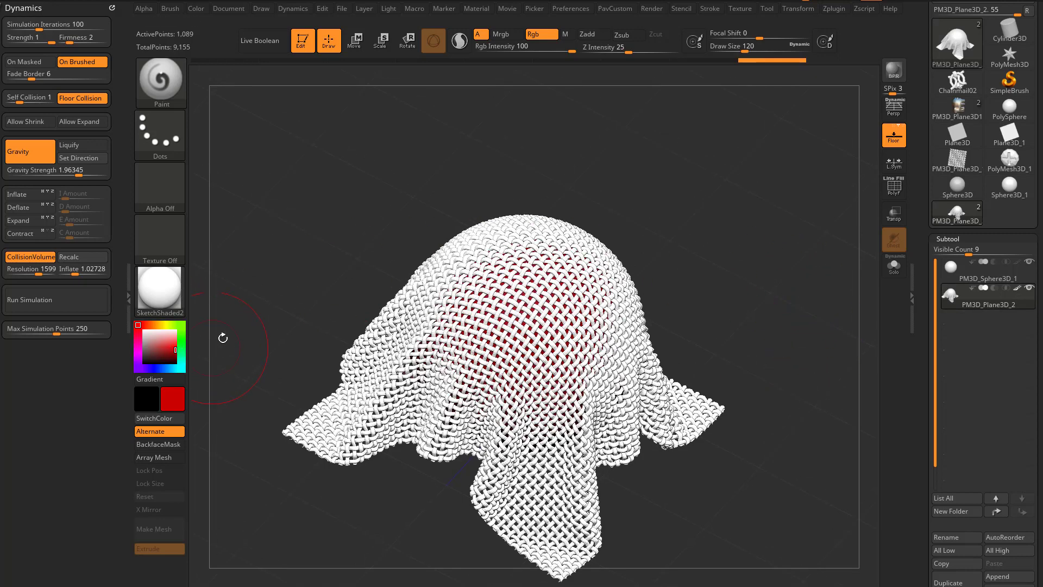
{"action": "mouse_move", "coordinate": [315, 285]}
{"action": "left_mouse_down"}
{"action": "mouse_move", "coordinate": [315, 271]}
{"action": "mouse_move", "coordinate": [321, 276]}
{"action": "left_mouse_up"}
{"action": "mouse_move", "coordinate": [555, 286]}
{"action": "left_mouse_down"}
{"action": "mouse_move", "coordinate": [528, 282]}
{"action": "mouse_move", "coordinate": [557, 274]}
{"action": "mouse_move", "coordinate": [560, 294]}
{"action": "mouse_move", "coordinate": [522, 320]}
{"action": "left_mouse_up"}
{"action": "left_click_drag", "start_coordinate": [757, 268], "coordinate": [733, 284], "text": "alt"}
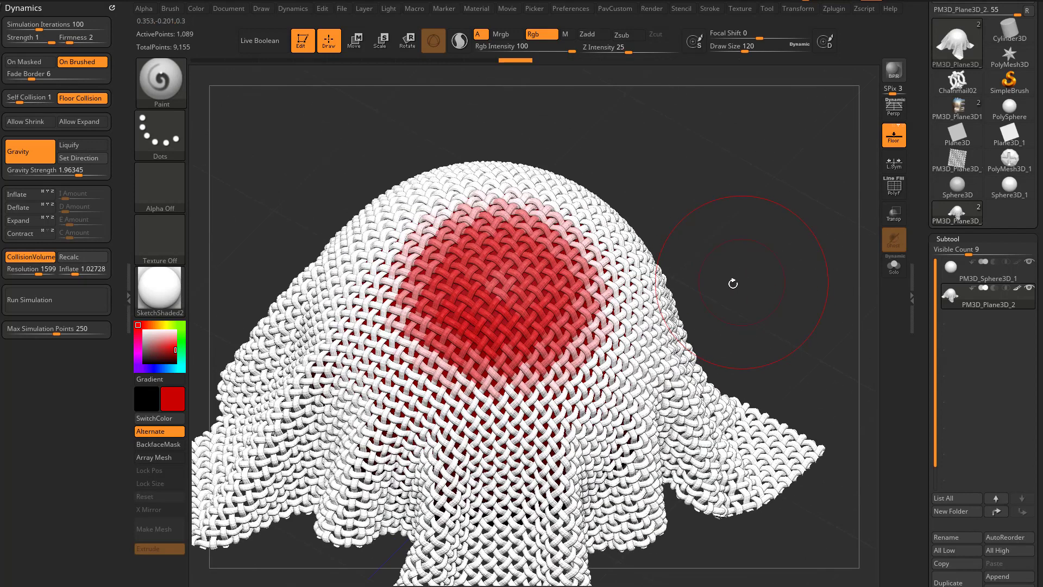
{"action": "mouse_move", "coordinate": [509, 388]}
{"action": "left_mouse_down"}
{"action": "mouse_move", "coordinate": [530, 401]}
{"action": "mouse_move", "coordinate": [500, 393]}
{"action": "left_mouse_up"}
Step: Choose blue and paint a patch on the draped weave beside the red area
{"action": "left_click", "coordinate": [167, 368]}
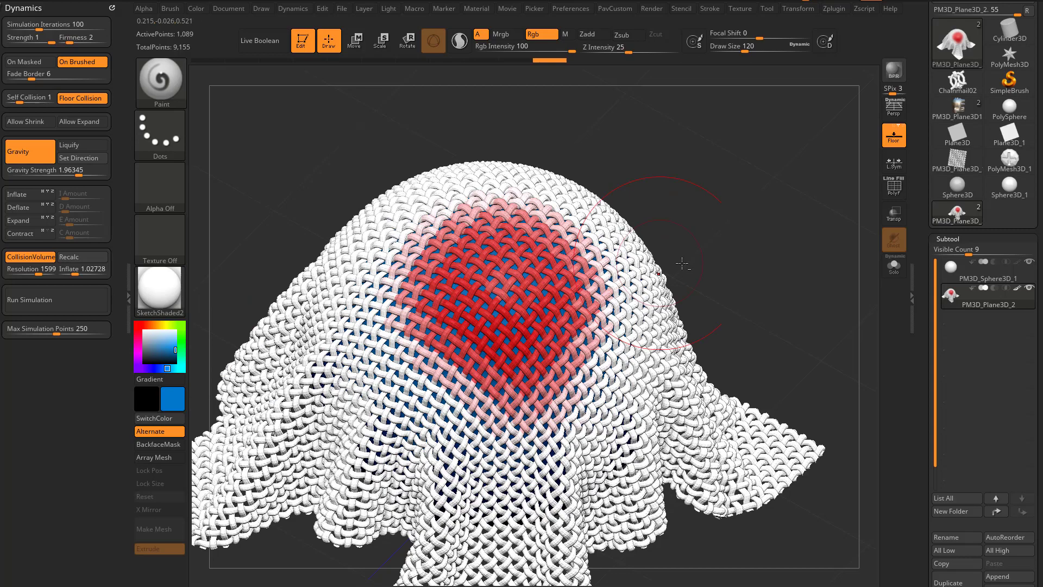
{"action": "mouse_move", "coordinate": [715, 245]}
{"action": "left_mouse_down"}
{"action": "mouse_move", "coordinate": [620, 309]}
{"action": "mouse_move", "coordinate": [595, 245]}
{"action": "mouse_move", "coordinate": [612, 152]}
{"action": "mouse_move", "coordinate": [666, 148]}
{"action": "left_mouse_up"}
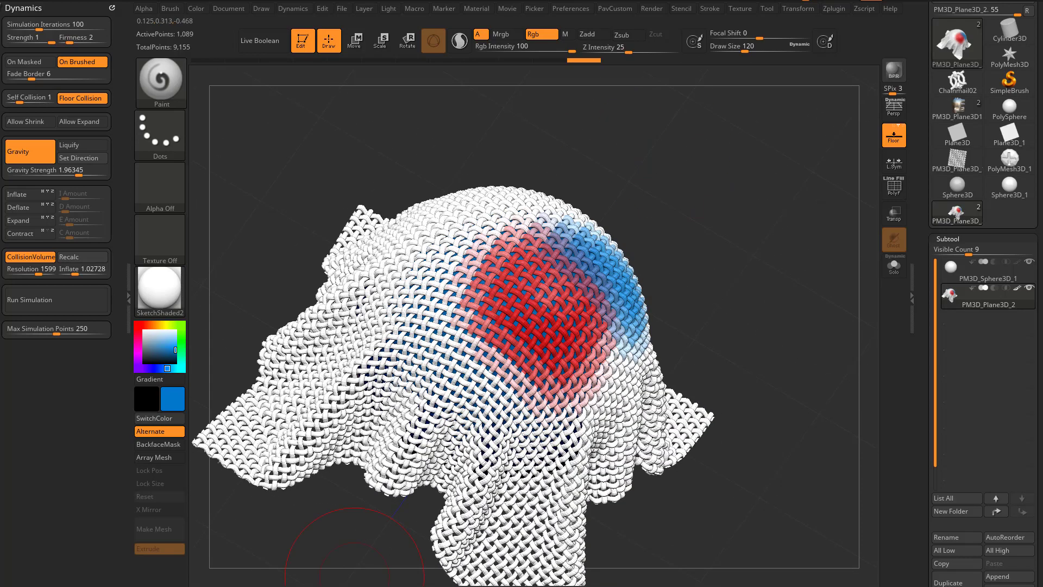
Step: Switch to the web browser to view the YouTube playlists and the ArtStation portfolio, and return to ZBrush
{"action": "left_click_drag", "start_coordinate": [413, 586], "coordinate": [549, 2]}
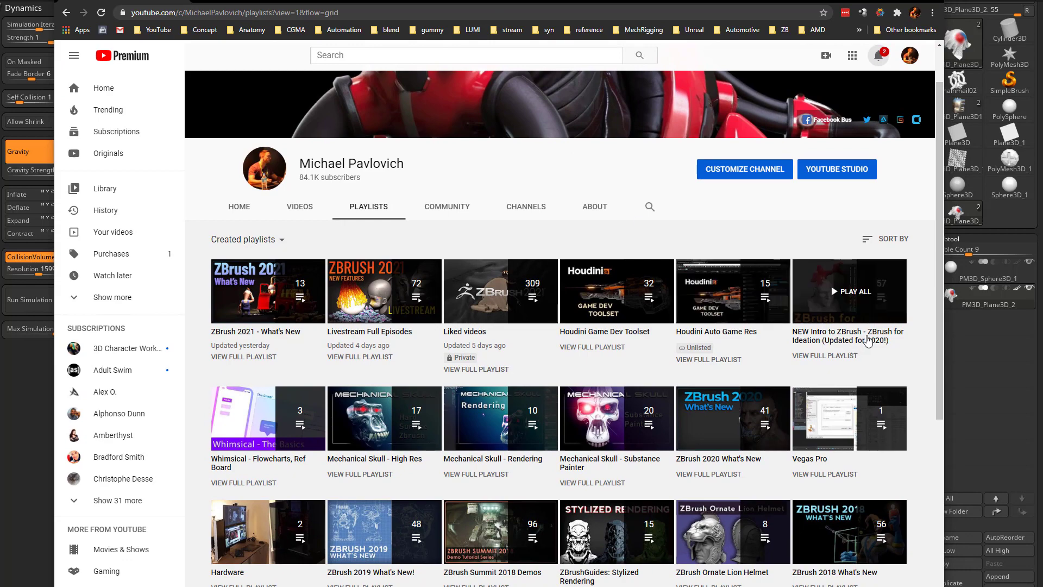
{"action": "left_click", "coordinate": [225, 4]}
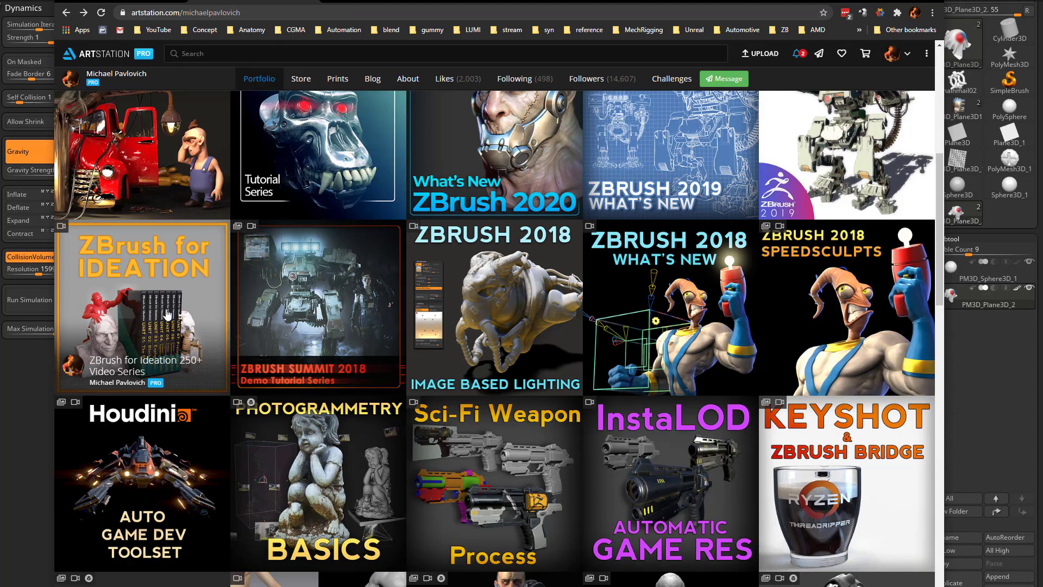
{"action": "left_click_drag", "start_coordinate": [354, 2], "coordinate": [355, 586]}
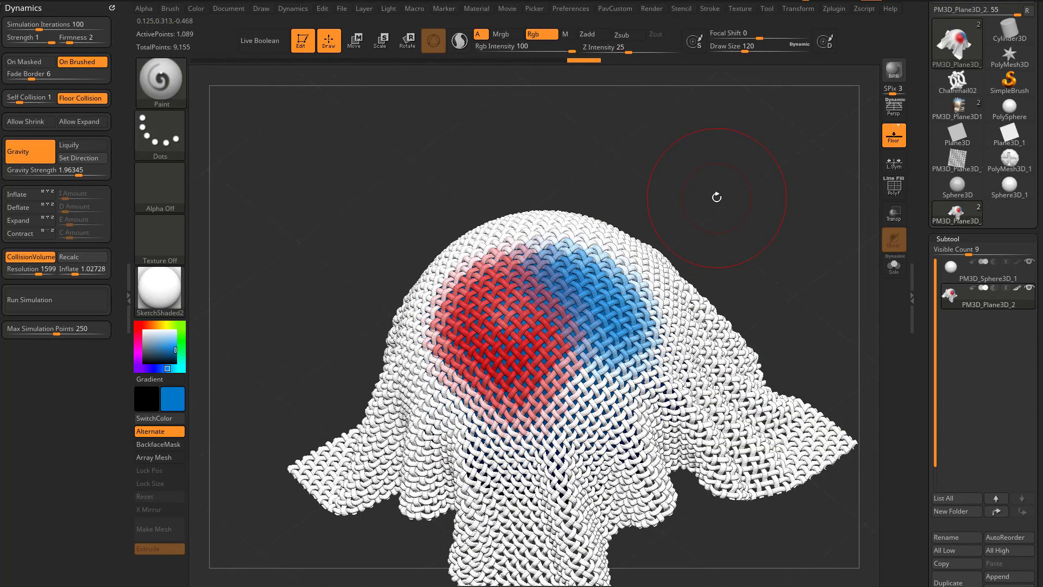
Step: Choose yellow and paint a patch on the draped weave beside the red area, on the side opposite the blue
{"action": "left_click_drag", "start_coordinate": [710, 179], "coordinate": [717, 188]}
{"action": "left_click", "coordinate": [161, 325]}
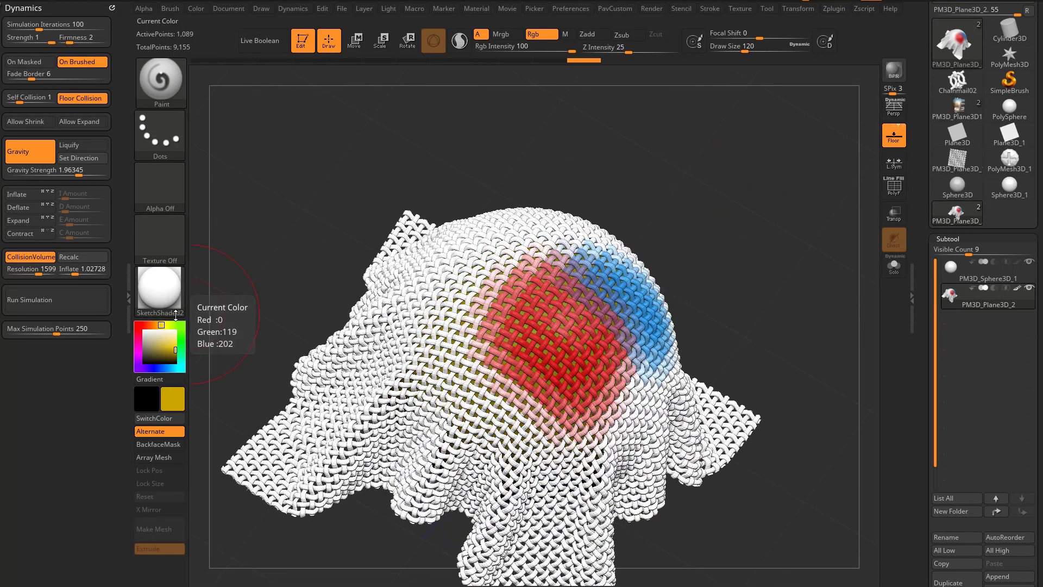
{"action": "mouse_move", "coordinate": [472, 309]}
{"action": "left_mouse_down"}
{"action": "mouse_move", "coordinate": [461, 324]}
{"action": "mouse_move", "coordinate": [483, 350]}
{"action": "mouse_move", "coordinate": [479, 339]}
{"action": "left_mouse_up"}
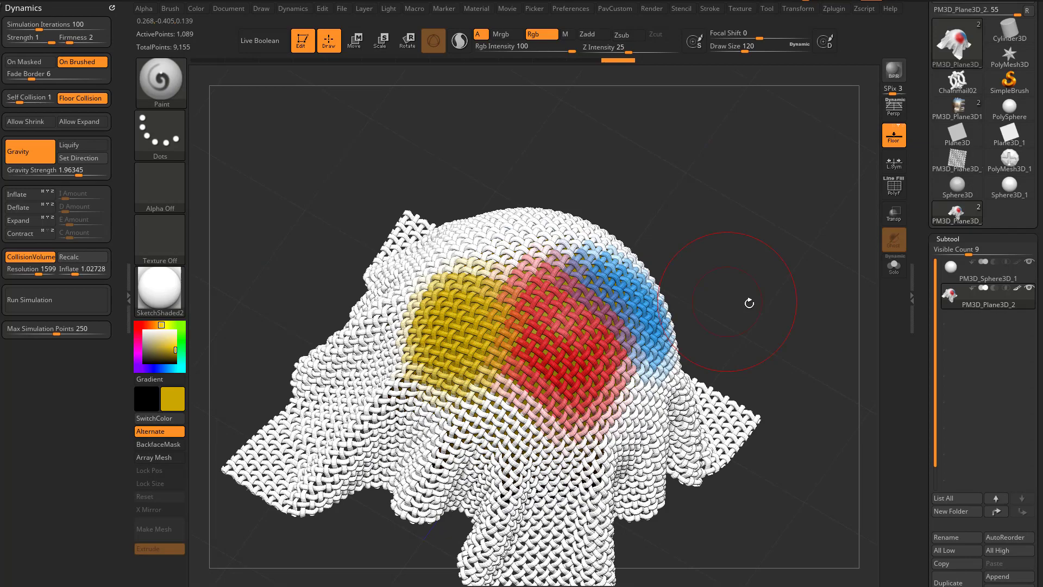
Step: Set the Draw Size to 90 and turn off Dynamic Subdiv to expose the plane's base mesh
{"action": "scroll", "coordinate": [930, 337], "scroll_direction": "down", "scroll_amount": 10}
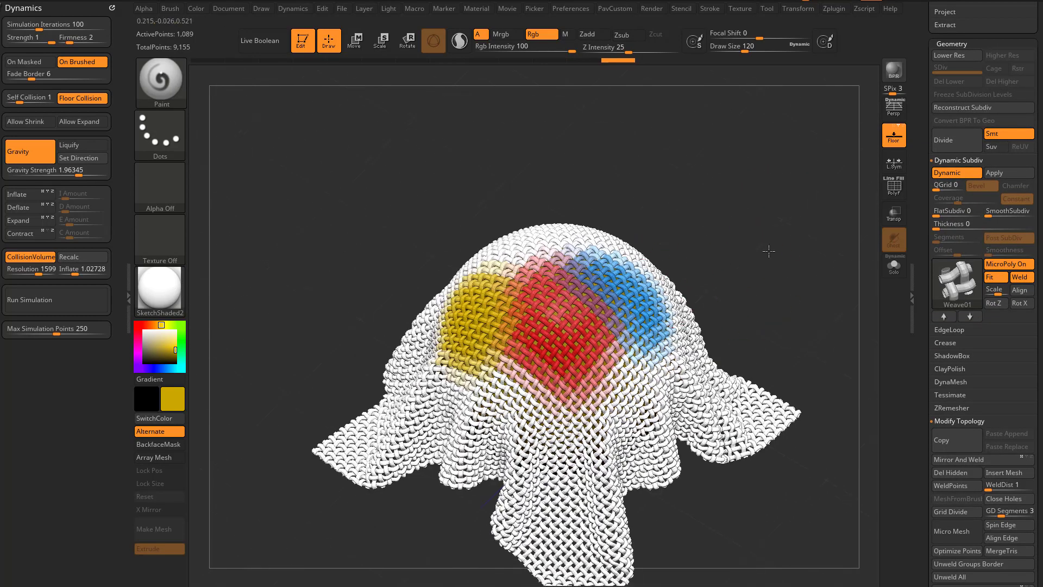
{"action": "key", "text": "s"}
{"action": "left_click_drag", "start_coordinate": [784, 259], "coordinate": [780, 259]}
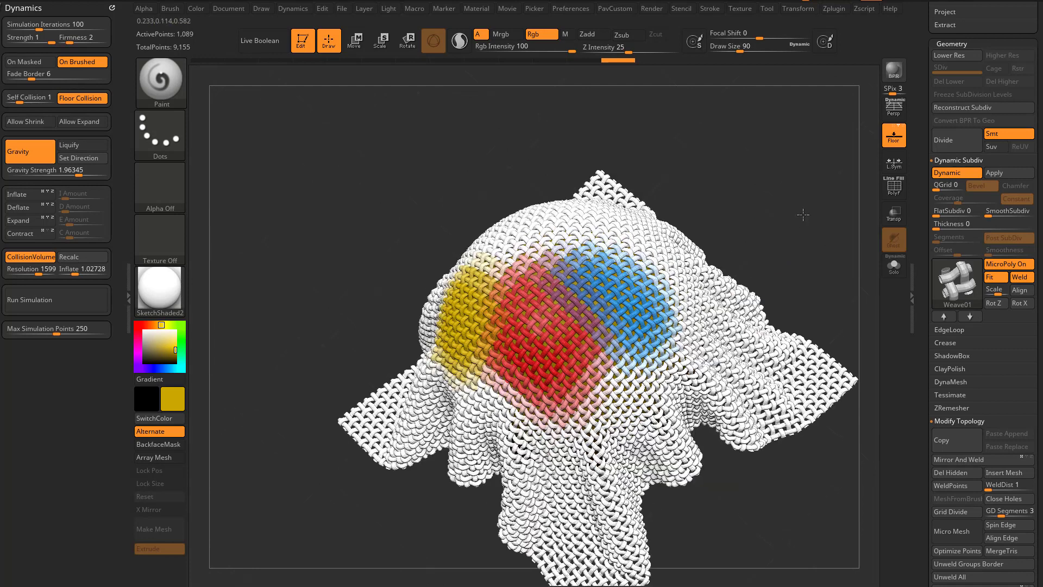
{"action": "left_click", "coordinate": [946, 177]}
{"action": "left_click_drag", "start_coordinate": [801, 265], "coordinate": [771, 240]}
{"action": "left_click", "coordinate": [947, 173]}
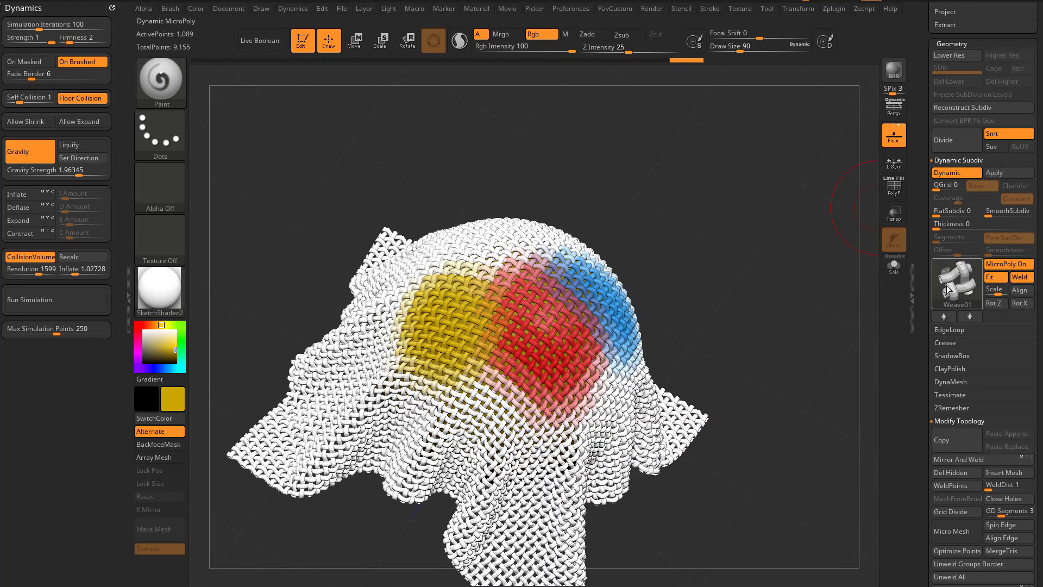
{"action": "left_click_drag", "start_coordinate": [818, 283], "coordinate": [818, 288]}
{"action": "left_click", "coordinate": [948, 173]}
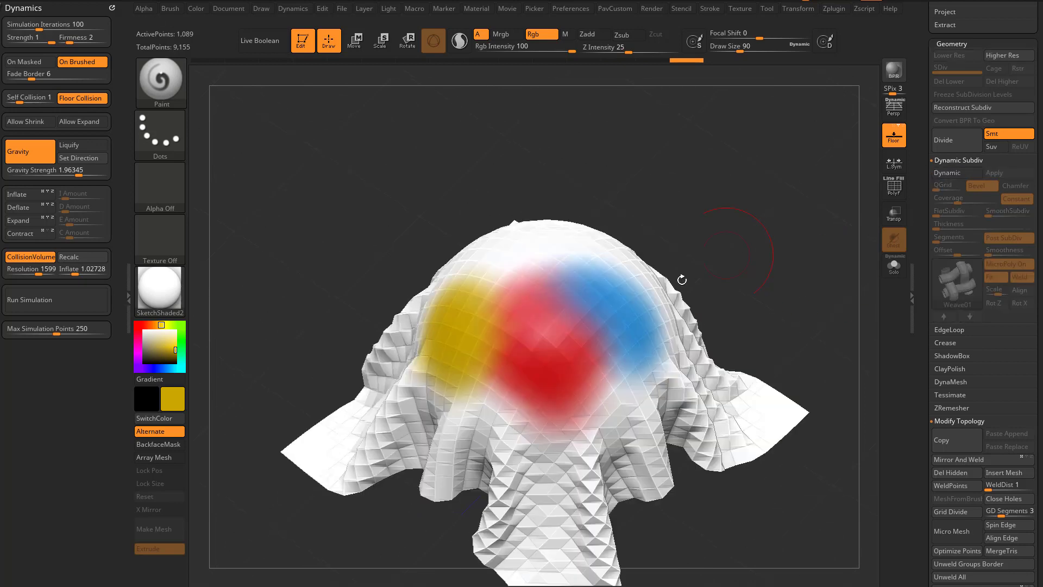
Step: Choose purple, paint a patch on the crown of the draped base mesh, and turn Dynamic Subdiv back on
{"action": "left_click_drag", "start_coordinate": [758, 221], "coordinate": [755, 271]}
{"action": "left_click", "coordinate": [138, 368]}
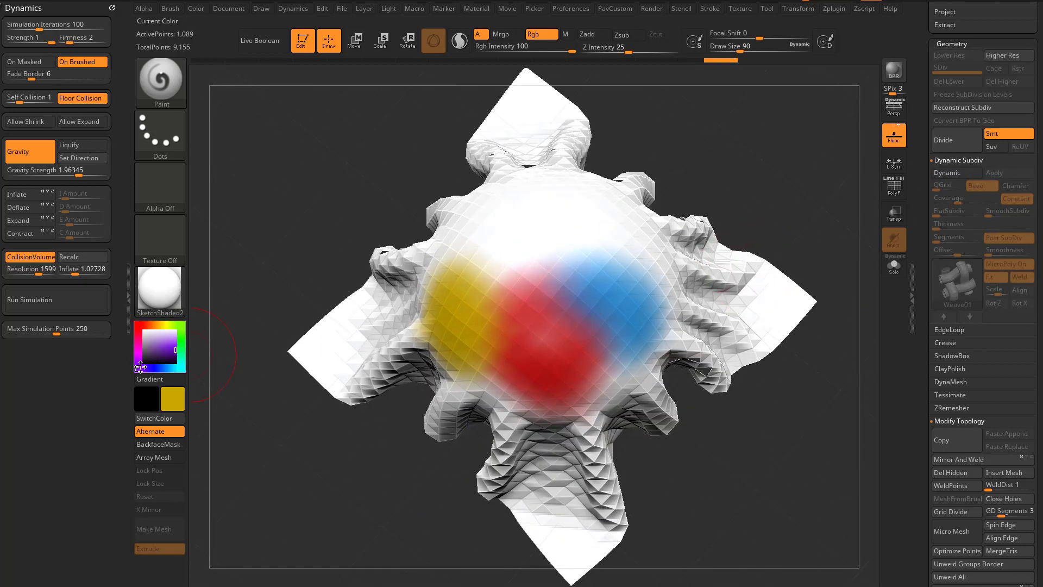
{"action": "left_click_drag", "start_coordinate": [258, 256], "coordinate": [311, 282]}
{"action": "mouse_move", "coordinate": [553, 270]}
{"action": "left_mouse_down"}
{"action": "mouse_move", "coordinate": [522, 288]}
{"action": "mouse_move", "coordinate": [556, 288]}
{"action": "left_mouse_up"}
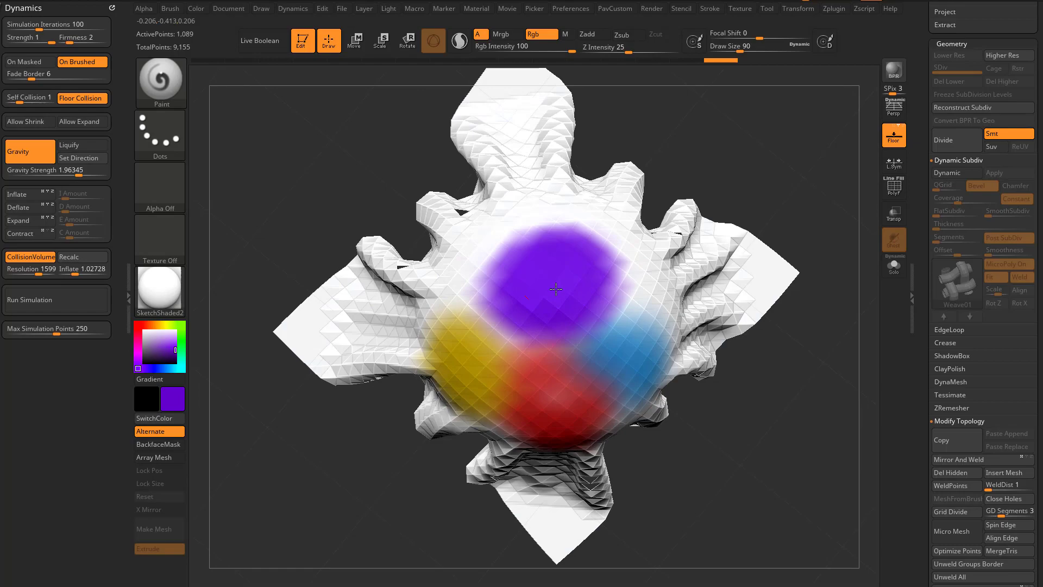
{"action": "left_click_drag", "start_coordinate": [783, 253], "coordinate": [881, 254]}
{"action": "key", "text": "d"}
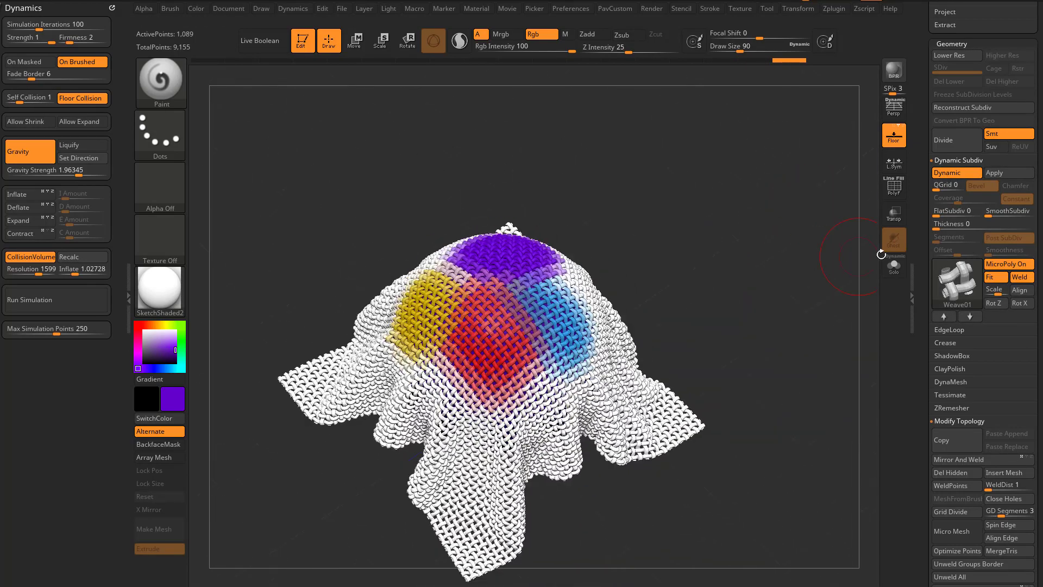
Step: Try applying Dynamic Subdiv to convert the weave to real geometry, and undo it
{"action": "left_click", "coordinate": [1007, 176]}
{"action": "left_click_drag", "start_coordinate": [750, 239], "coordinate": [758, 315]}
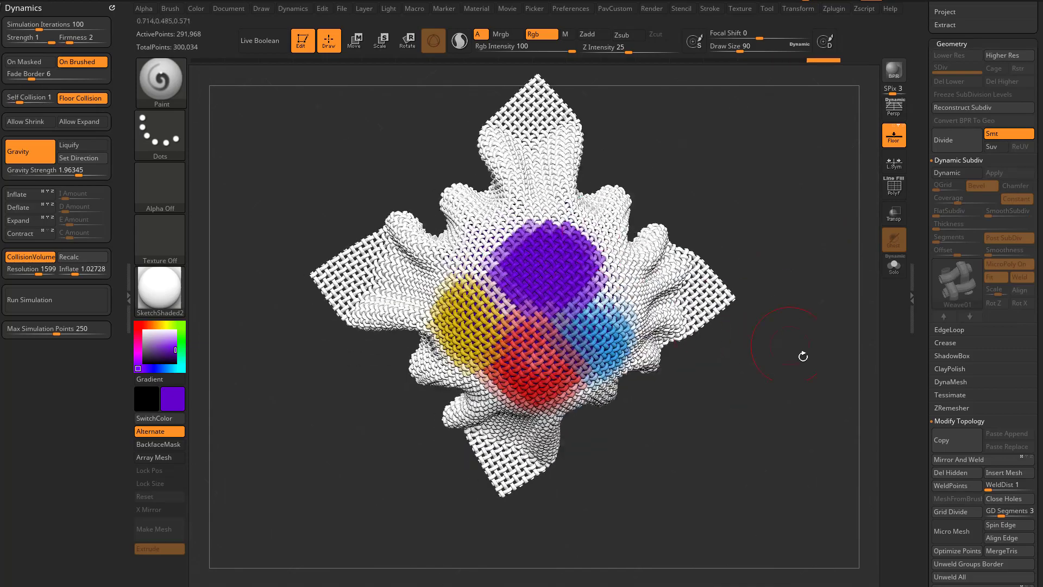
{"action": "mouse_move", "coordinate": [803, 356]}
{"action": "left_mouse_down"}
{"action": "mouse_move", "coordinate": [810, 287]}
{"action": "mouse_move", "coordinate": [755, 275]}
{"action": "mouse_move", "coordinate": [757, 249]}
{"action": "left_mouse_up"}
{"action": "left_click_drag", "start_coordinate": [757, 248], "coordinate": [781, 294], "text": "alt"}
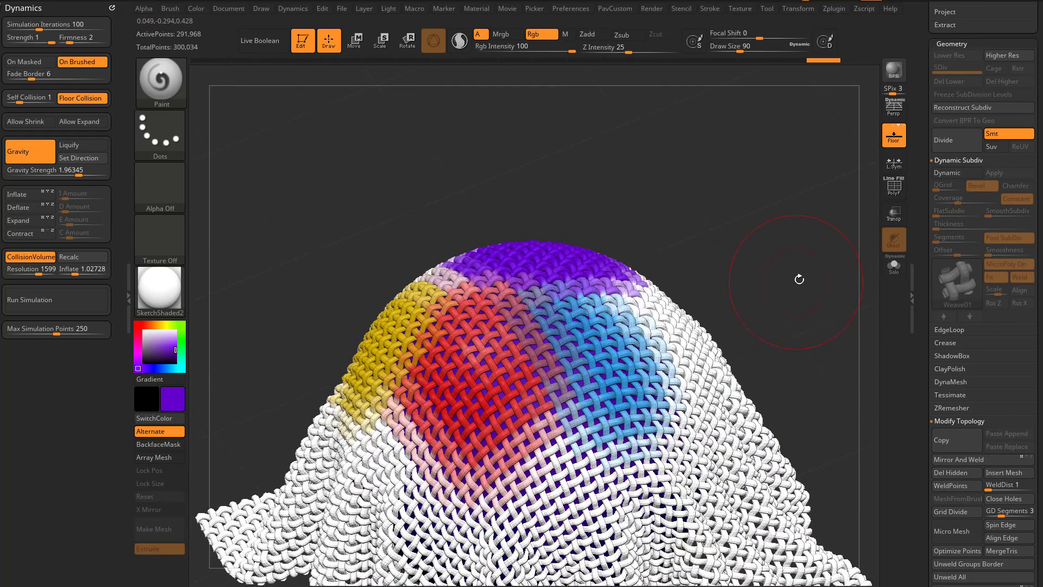
{"action": "key", "text": "ctrl+z"}
Step: Apply the weave as geometry once more with Draw Size 33, and revert to the dynamic preview
{"action": "mouse_move", "coordinate": [814, 247]}
{"action": "left_mouse_down"}
{"action": "mouse_move", "coordinate": [803, 271]}
{"action": "mouse_move", "coordinate": [796, 242]}
{"action": "left_mouse_up"}
{"action": "left_click", "coordinate": [996, 175]}
{"action": "left_click", "coordinate": [73, 302]}
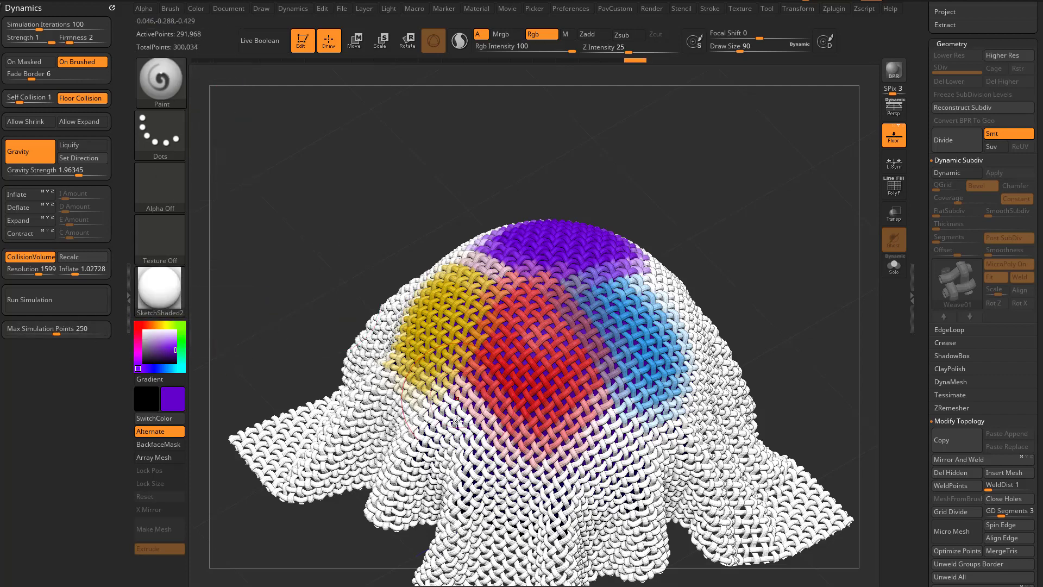
{"action": "key", "text": "s"}
{"action": "left_click_drag", "start_coordinate": [804, 271], "coordinate": [739, 268]}
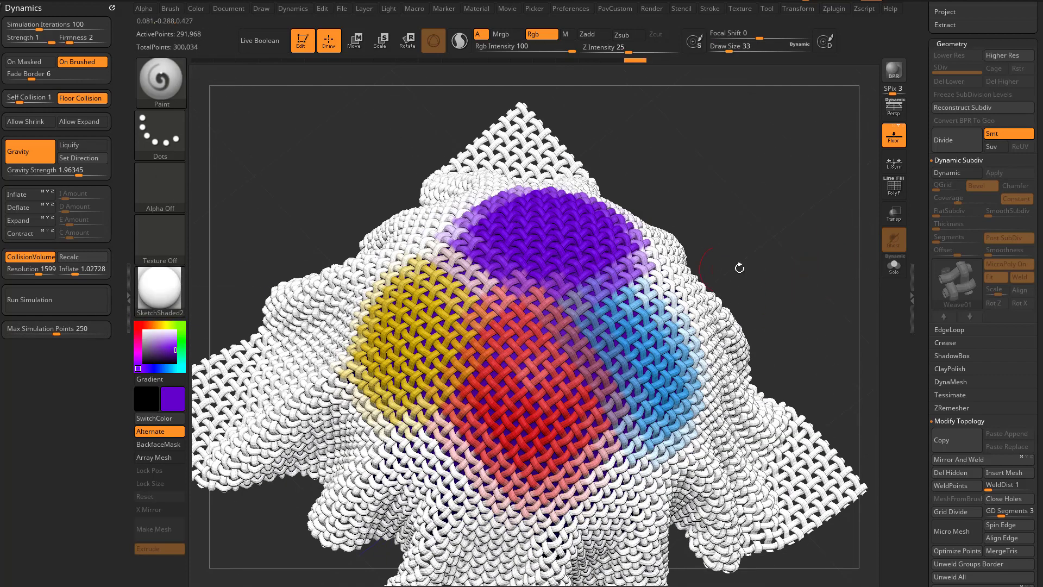
{"action": "key", "text": "d"}
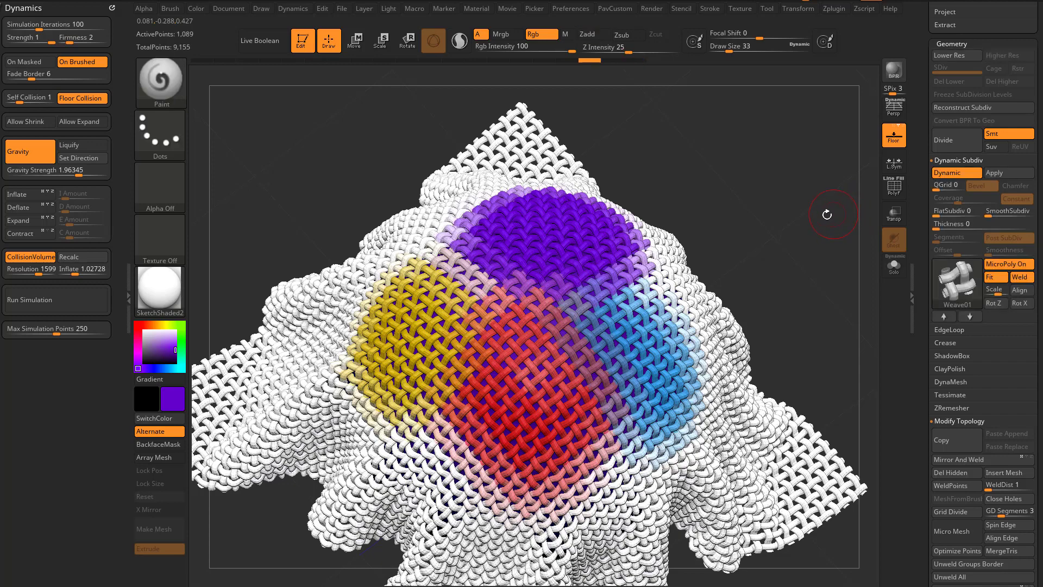
Step: Compare the draped plane with the polyframe and MicroPoly each toggled on and off
{"action": "left_click", "coordinate": [891, 186]}
{"action": "left_click_drag", "start_coordinate": [822, 195], "coordinate": [819, 165], "text": "alt"}
{"action": "left_click", "coordinate": [894, 186]}
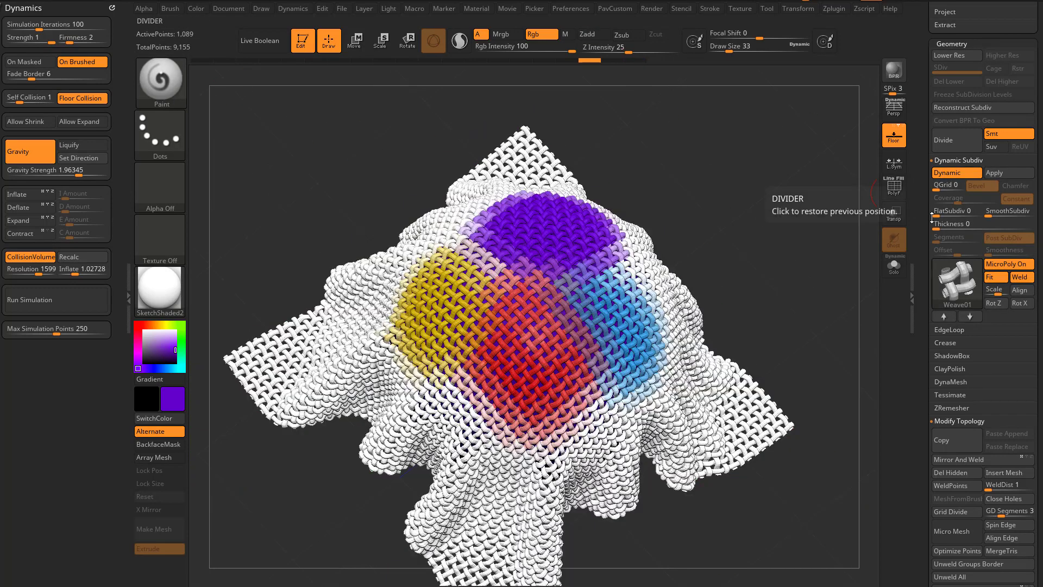
{"action": "left_click", "coordinate": [984, 264]}
{"action": "mouse_move", "coordinate": [771, 210]}
{"action": "left_mouse_down"}
{"action": "mouse_move", "coordinate": [721, 155]}
{"action": "mouse_move", "coordinate": [789, 226]}
{"action": "mouse_move", "coordinate": [777, 214]}
{"action": "left_mouse_up"}
{"action": "left_click", "coordinate": [994, 264]}
{"action": "right_click_drag", "start_coordinate": [610, 238], "coordinate": [567, 226]}
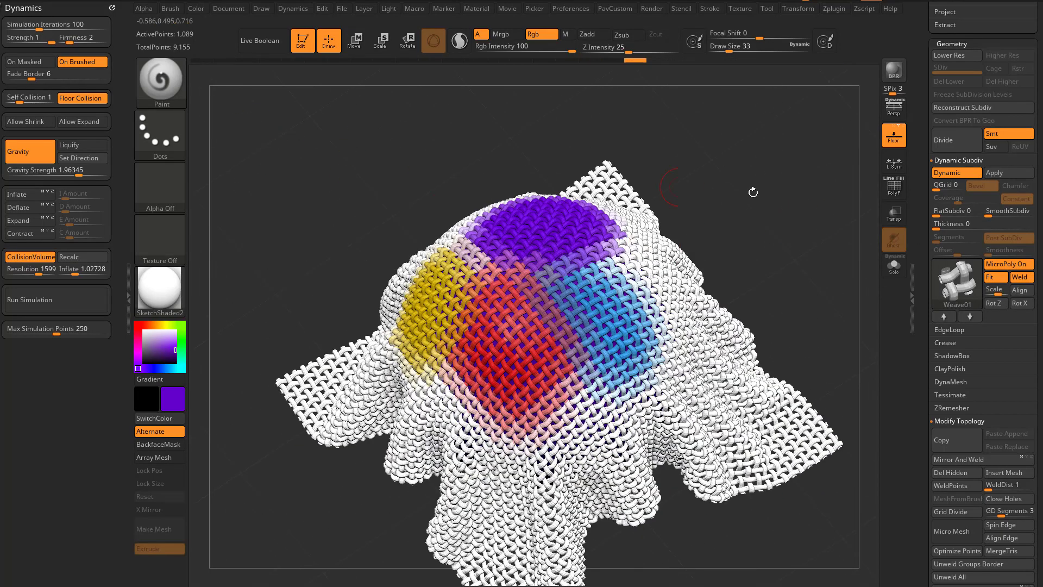
Step: Apply Dynamic Subdiv to convert the Weave01 MicroPoly cloth to real geometry, and set the Draw Size to 51
{"action": "left_click", "coordinate": [1008, 173]}
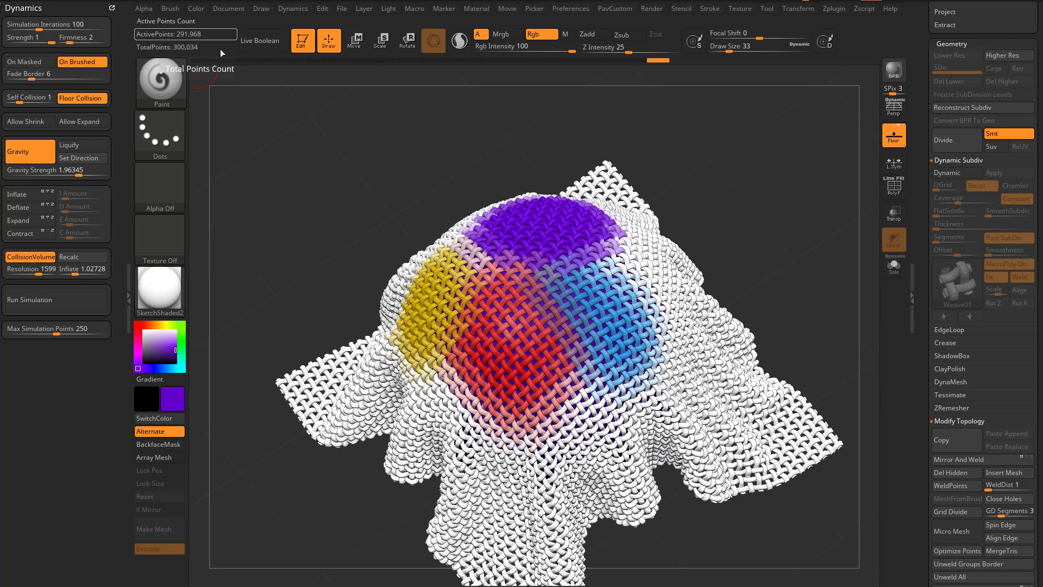
{"action": "mouse_move", "coordinate": [819, 263]}
{"action": "left_mouse_down"}
{"action": "mouse_move", "coordinate": [831, 231]}
{"action": "mouse_move", "coordinate": [809, 245]}
{"action": "mouse_move", "coordinate": [822, 259]}
{"action": "left_mouse_up"}
{"action": "key", "text": "s"}
{"action": "left_click", "coordinate": [814, 241]}
{"action": "mouse_move", "coordinate": [946, 267]}
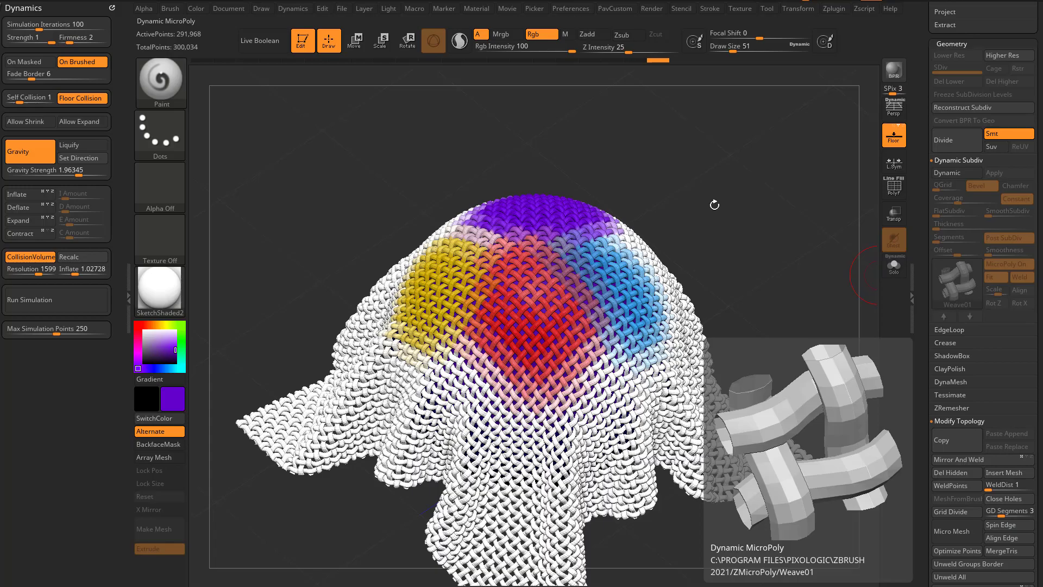
{"action": "left_click_drag", "start_coordinate": [714, 205], "coordinate": [727, 270]}
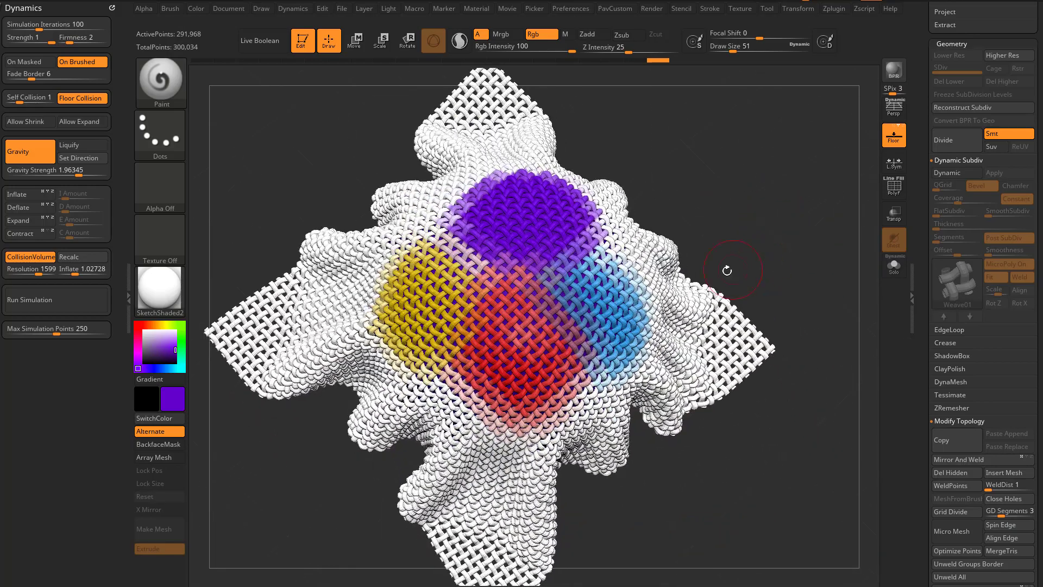
{"action": "left_click_drag", "start_coordinate": [813, 309], "coordinate": [742, 277]}
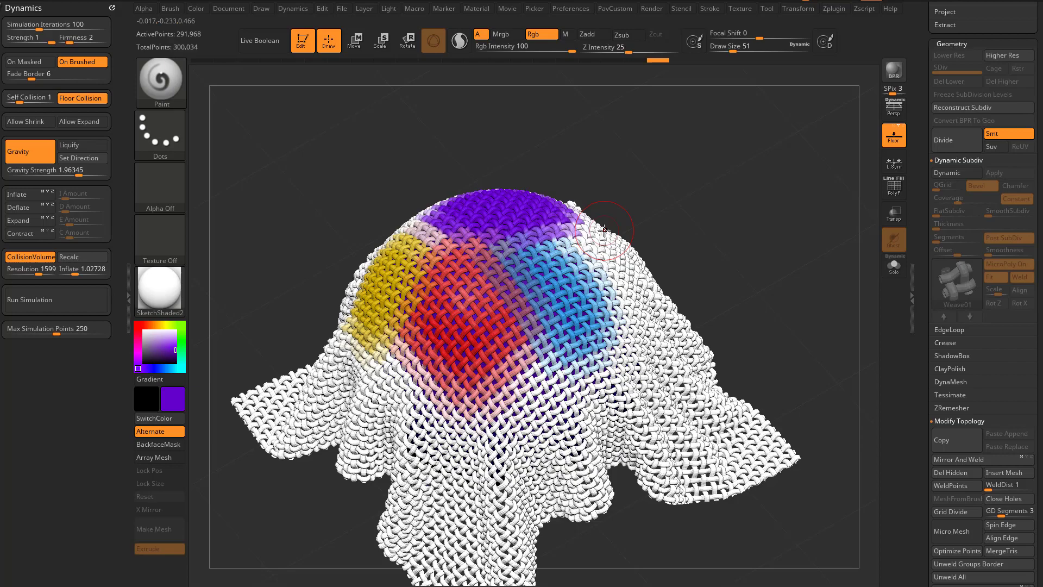
{"action": "mouse_move", "coordinate": [782, 260]}
{"action": "left_mouse_down"}
{"action": "mouse_move", "coordinate": [803, 248]}
{"action": "mouse_move", "coordinate": [797, 263]}
{"action": "mouse_move", "coordinate": [811, 264]}
{"action": "mouse_move", "coordinate": [776, 274]}
{"action": "mouse_move", "coordinate": [783, 281]}
{"action": "left_mouse_up"}
Step: Switch to the Standard brush and set its Draw Size to 46
{"action": "key", "text": "s"}
{"action": "key", "text": "s"}
{"action": "key", "text": "b"}
{"action": "key", "text": "s"}
{"action": "key", "text": "t"}
{"action": "key", "text": "s"}
{"action": "left_click_drag", "start_coordinate": [808, 283], "coordinate": [790, 264], "text": "alt"}
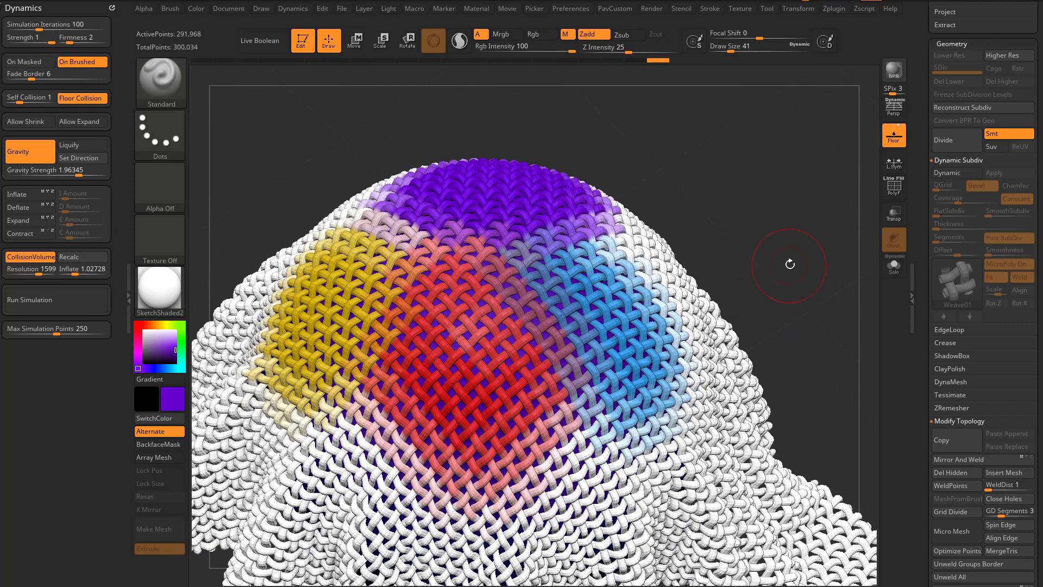
{"action": "key", "text": "s"}
{"action": "left_click_drag", "start_coordinate": [594, 317], "coordinate": [596, 318]}
Step: Show the polyframe and assign polygroups to the converted weave with Auto Groups
{"action": "left_click", "coordinate": [897, 191]}
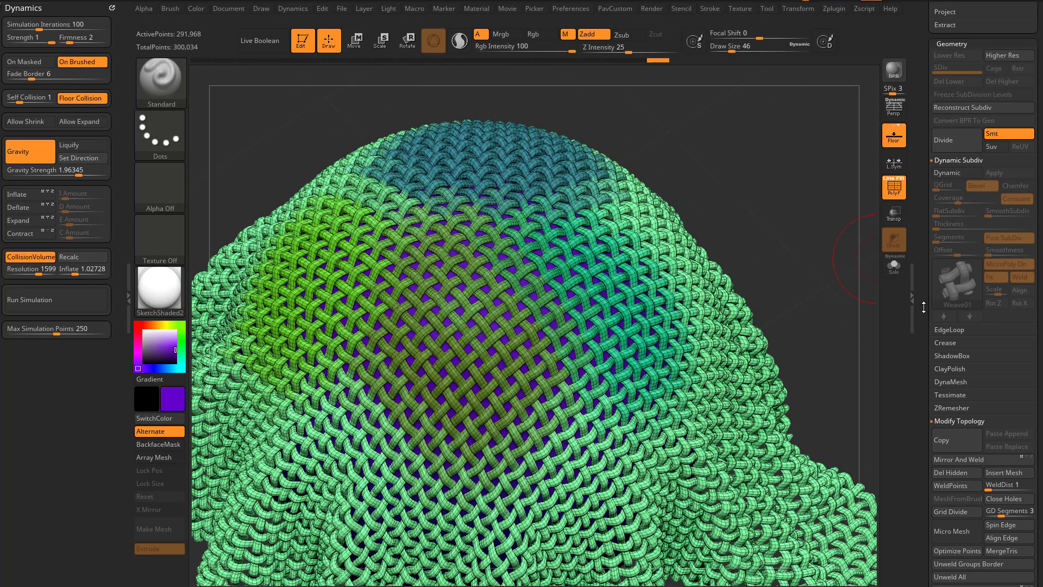
{"action": "left_click_drag", "start_coordinate": [924, 307], "coordinate": [925, 167]}
{"action": "key", "text": "shift"}
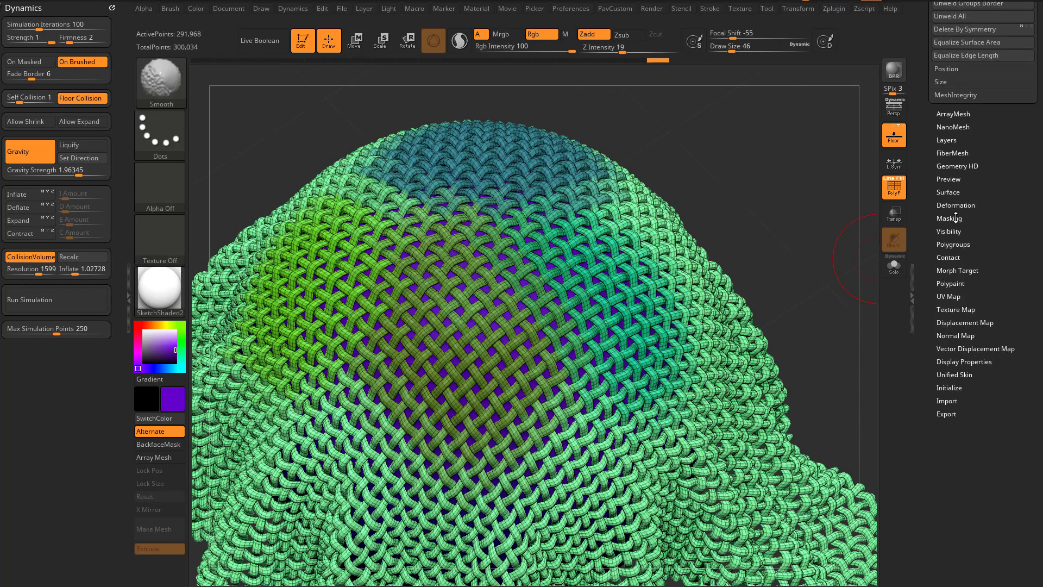
{"action": "left_click", "coordinate": [953, 244]}
{"action": "left_click", "coordinate": [952, 255]}
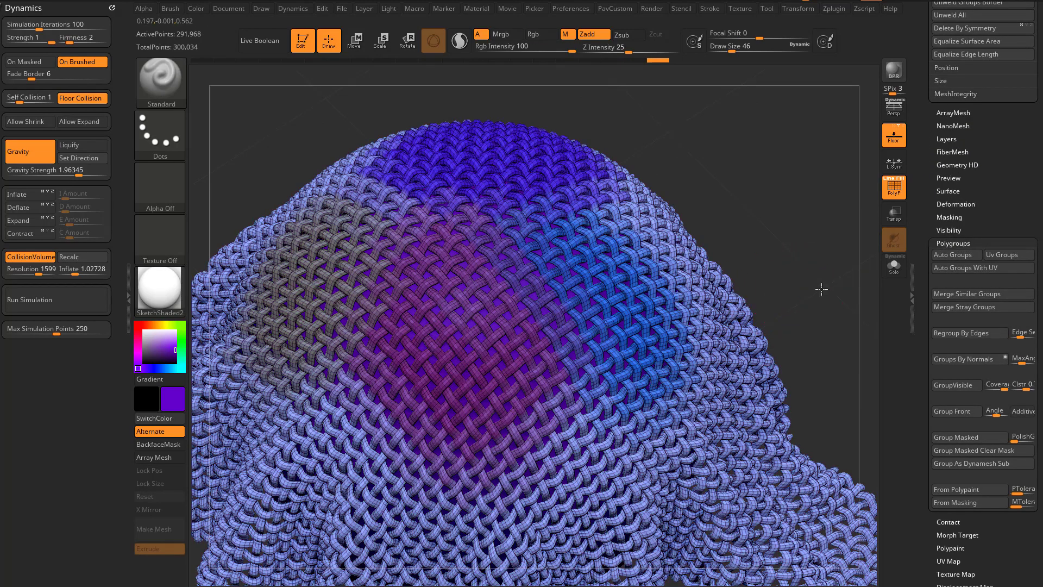
Step: Turn off the floor grid and regenerate the weave's polygroups with Auto Groups
{"action": "mouse_move", "coordinate": [801, 267]}
{"action": "left_mouse_down", "text": "alt"}
{"action": "mouse_move", "coordinate": [848, 313]}
{"action": "mouse_move", "coordinate": [840, 370]}
{"action": "left_mouse_up", "text": "alt"}
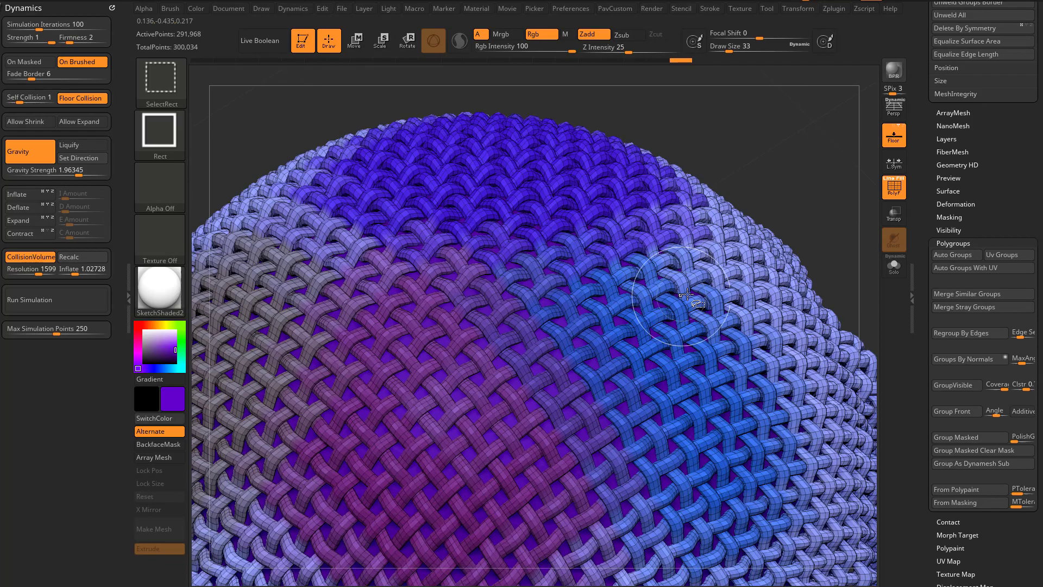
{"action": "mouse_move", "coordinate": [767, 194]}
{"action": "left_mouse_down", "text": "alt"}
{"action": "mouse_move", "coordinate": [770, 235]}
{"action": "mouse_move", "coordinate": [788, 182]}
{"action": "mouse_move", "coordinate": [809, 159]}
{"action": "mouse_move", "coordinate": [821, 230]}
{"action": "mouse_move", "coordinate": [827, 199]}
{"action": "mouse_move", "coordinate": [814, 284]}
{"action": "mouse_move", "coordinate": [795, 299]}
{"action": "mouse_move", "coordinate": [820, 268]}
{"action": "mouse_move", "coordinate": [857, 337]}
{"action": "mouse_move", "coordinate": [792, 235]}
{"action": "mouse_move", "coordinate": [801, 251]}
{"action": "left_mouse_up", "text": "alt"}
{"action": "key", "text": "shift+p"}
{"action": "left_click_drag", "start_coordinate": [922, 399], "coordinate": [922, 384]}
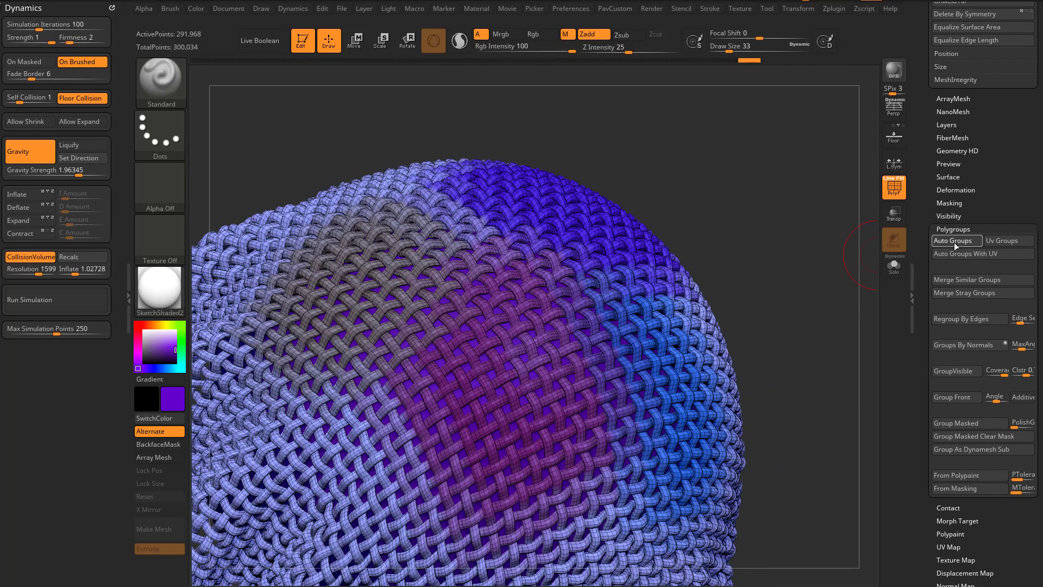
{"action": "left_click", "coordinate": [955, 242]}
Step: Switch the selection brush to SelectLasso and isolate a small piece of one strand of the weave
{"action": "mouse_move", "coordinate": [767, 241]}
{"action": "left_mouse_down"}
{"action": "mouse_move", "coordinate": [709, 255]}
{"action": "mouse_move", "coordinate": [759, 276]}
{"action": "mouse_move", "coordinate": [756, 228]}
{"action": "mouse_move", "coordinate": [765, 222]}
{"action": "mouse_move", "coordinate": [754, 223]}
{"action": "left_mouse_up"}
{"action": "key", "text": "ctrl+shift"}
{"action": "left_click", "coordinate": [176, 97], "text": "ctrl+shift"}
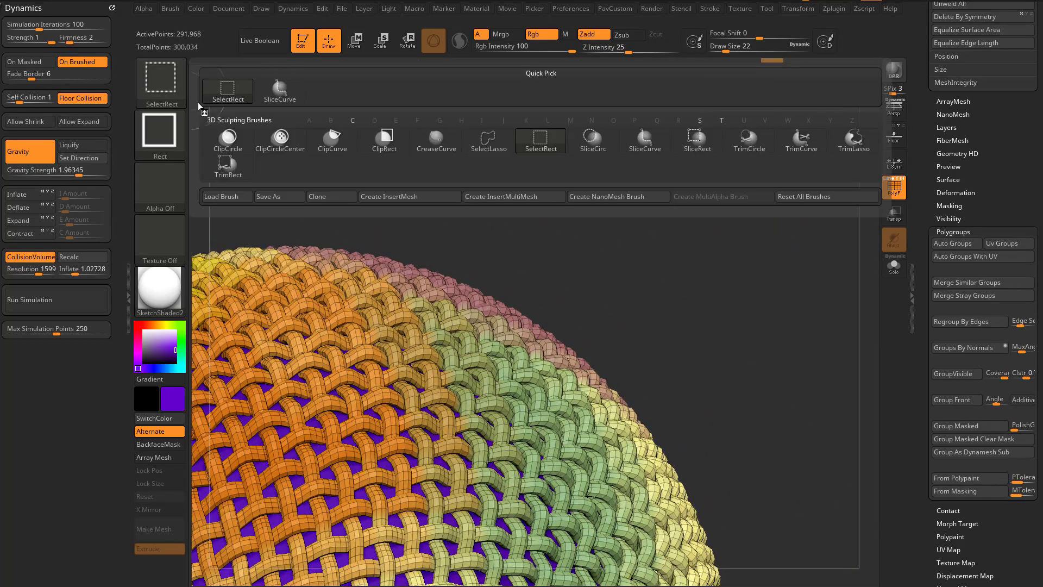
{"action": "left_click", "coordinate": [488, 143]}
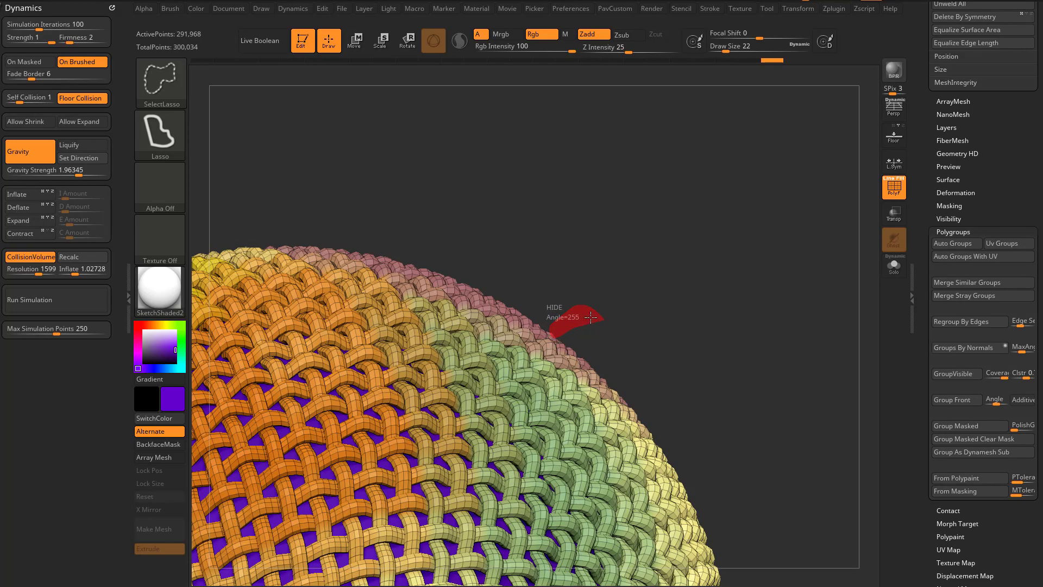
{"action": "left_click_drag", "start_coordinate": [591, 317], "coordinate": [592, 317], "text": "ctrl+shift"}
{"action": "mouse_move", "coordinate": [750, 288]}
{"action": "left_mouse_down"}
{"action": "mouse_move", "coordinate": [748, 301]}
{"action": "mouse_move", "coordinate": [757, 295]}
{"action": "left_mouse_up"}
{"action": "left_click_drag", "start_coordinate": [768, 211], "coordinate": [820, 326], "text": "ctrl+shift"}
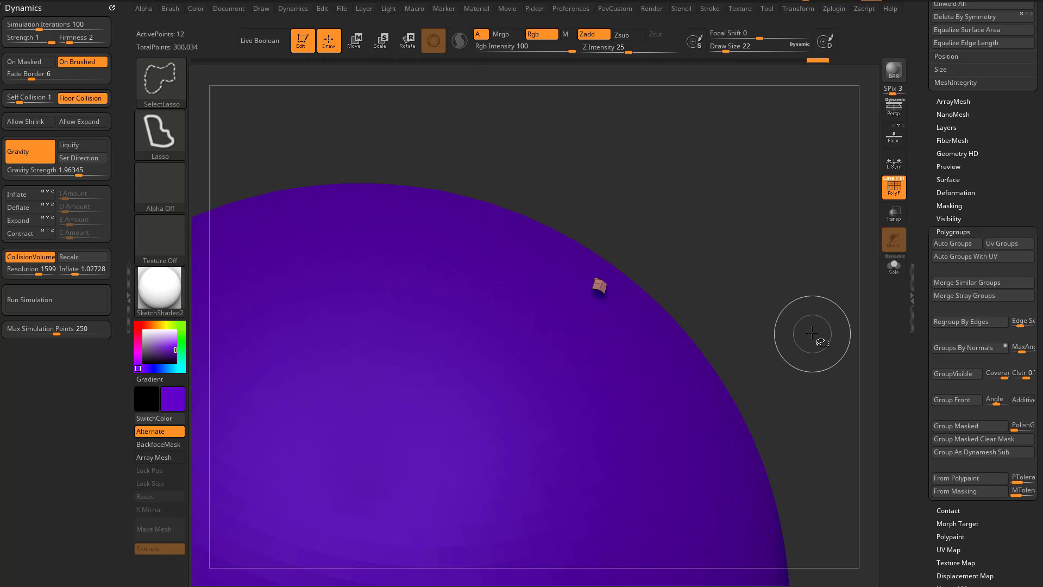
Step: Grow the visible piece to its entire connected strand and hide the polyframe
{"action": "left_click", "coordinate": [808, 330], "text": "ctrl+shift"}
{"action": "scroll", "coordinate": [954, 225], "scroll_direction": "down", "scroll_amount": 6}
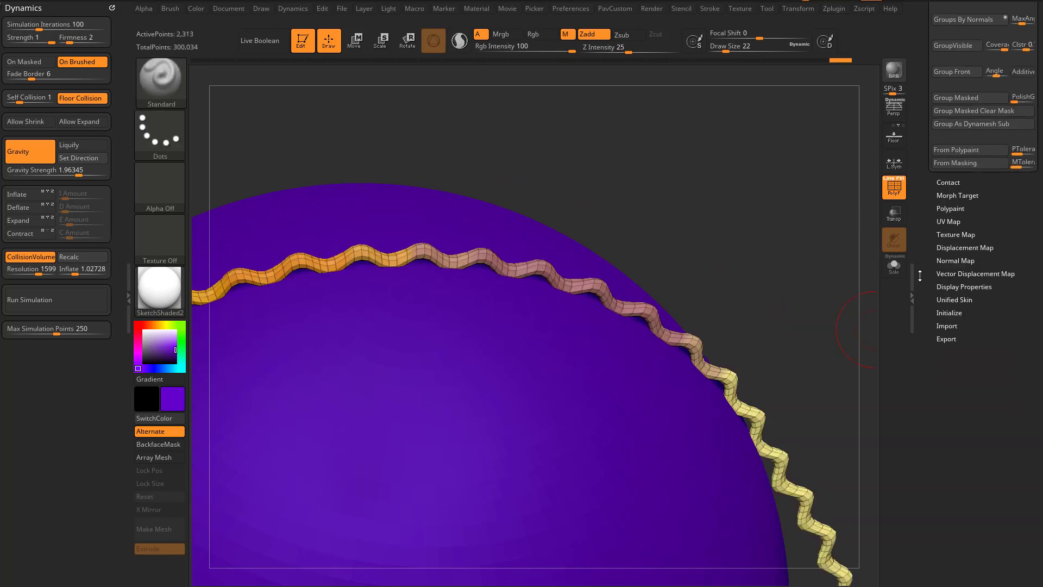
{"action": "scroll", "coordinate": [955, 225], "scroll_direction": "up", "scroll_amount": 6}
{"action": "left_click", "coordinate": [949, 239]}
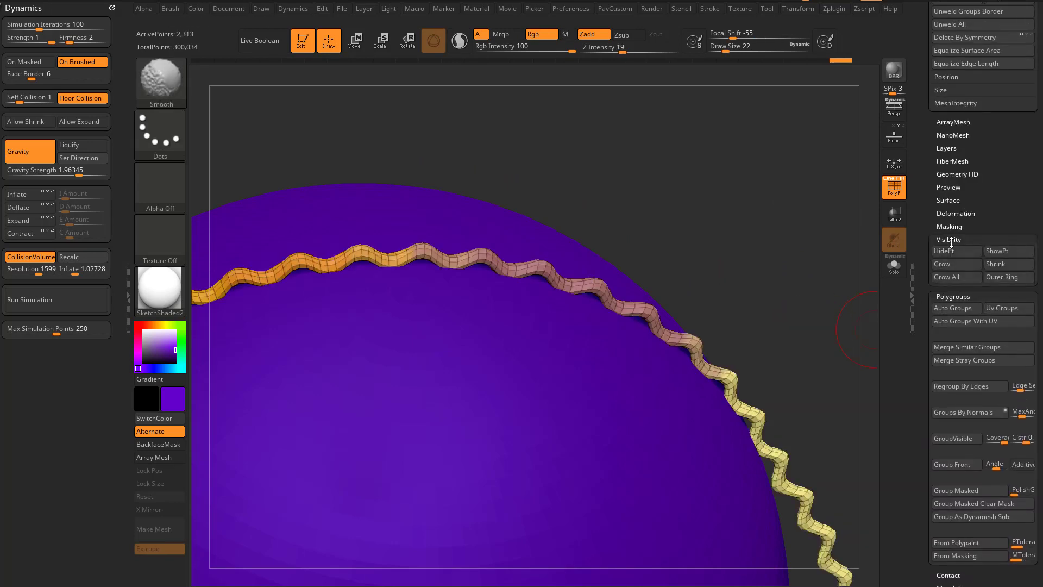
{"action": "left_click_drag", "start_coordinate": [789, 246], "coordinate": [733, 353], "text": "alt"}
{"action": "left_click_drag", "start_coordinate": [733, 354], "coordinate": [789, 269], "text": "alt"}
{"action": "left_click", "coordinate": [894, 186]}
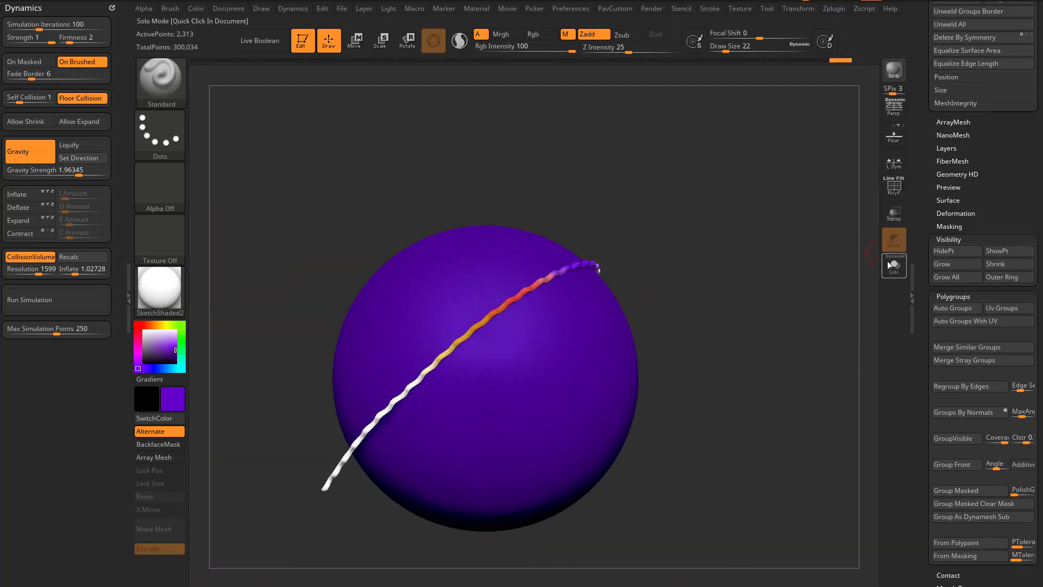
Step: Bring the rest of the weave back into view and hide small pieces of several more strands with the selection lasso
{"action": "left_click", "coordinate": [894, 266]}
{"action": "left_click", "coordinate": [894, 265]}
{"action": "key", "text": "ctrl+shift"}
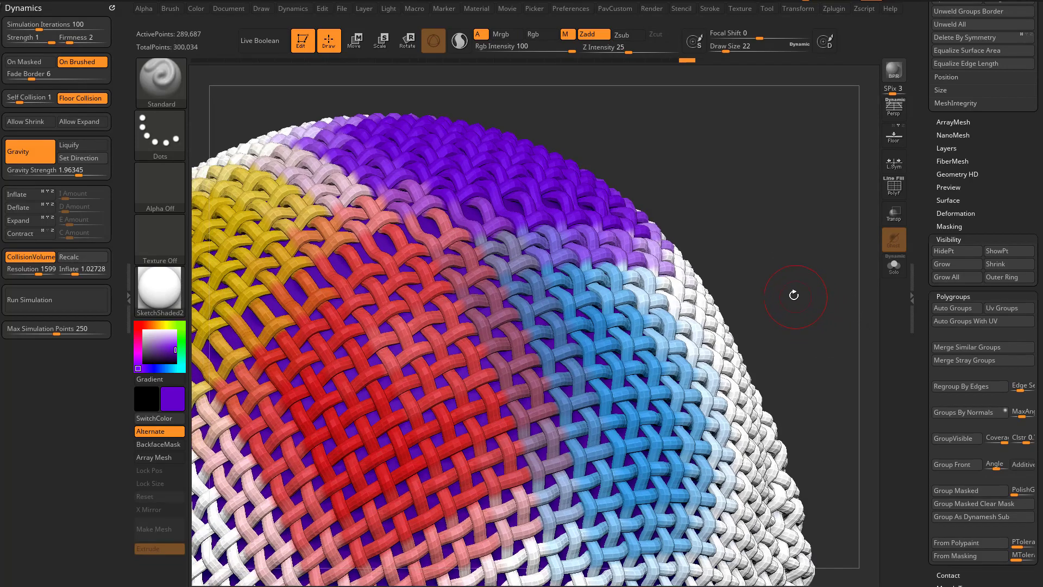
{"action": "mouse_move", "coordinate": [794, 295]}
{"action": "left_mouse_down"}
{"action": "mouse_move", "coordinate": [699, 187]}
{"action": "mouse_move", "coordinate": [520, 292]}
{"action": "mouse_move", "coordinate": [550, 223]}
{"action": "mouse_move", "coordinate": [623, 200]}
{"action": "left_mouse_up"}
{"action": "key", "text": "ctrl+shift"}
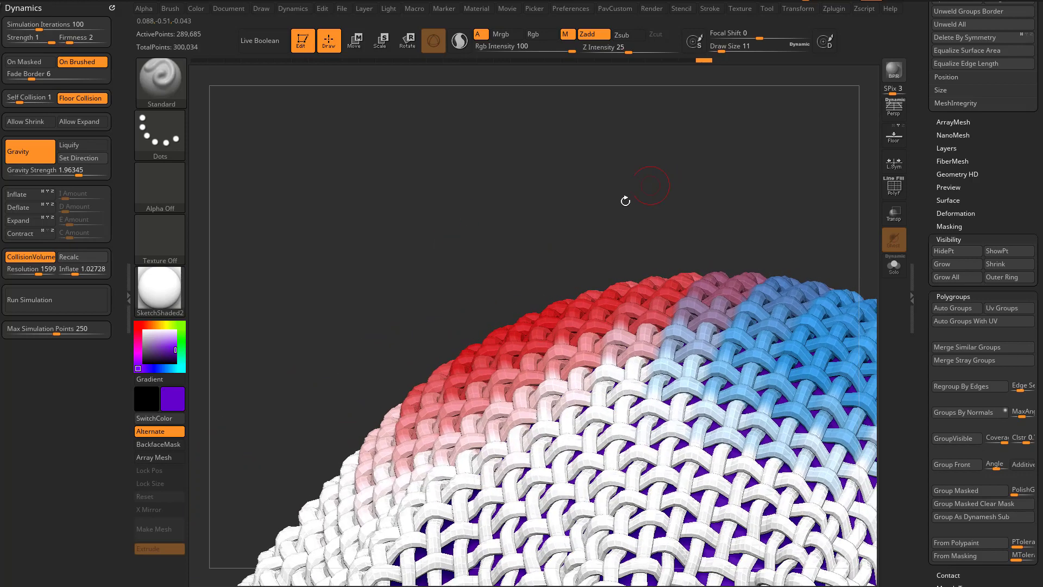
{"action": "key", "text": "ctrl+shift"}
{"action": "left_click_drag", "start_coordinate": [432, 373], "coordinate": [412, 387], "text": "ctrl+alt+shift"}
{"action": "left_click", "coordinate": [515, 279], "text": "ctrl+shift"}
{"action": "mouse_move", "coordinate": [450, 291]}
{"action": "left_mouse_down"}
{"action": "mouse_move", "coordinate": [540, 229]}
{"action": "mouse_move", "coordinate": [524, 256]}
{"action": "mouse_move", "coordinate": [294, 219]}
{"action": "mouse_move", "coordinate": [652, 361]}
{"action": "left_mouse_up"}
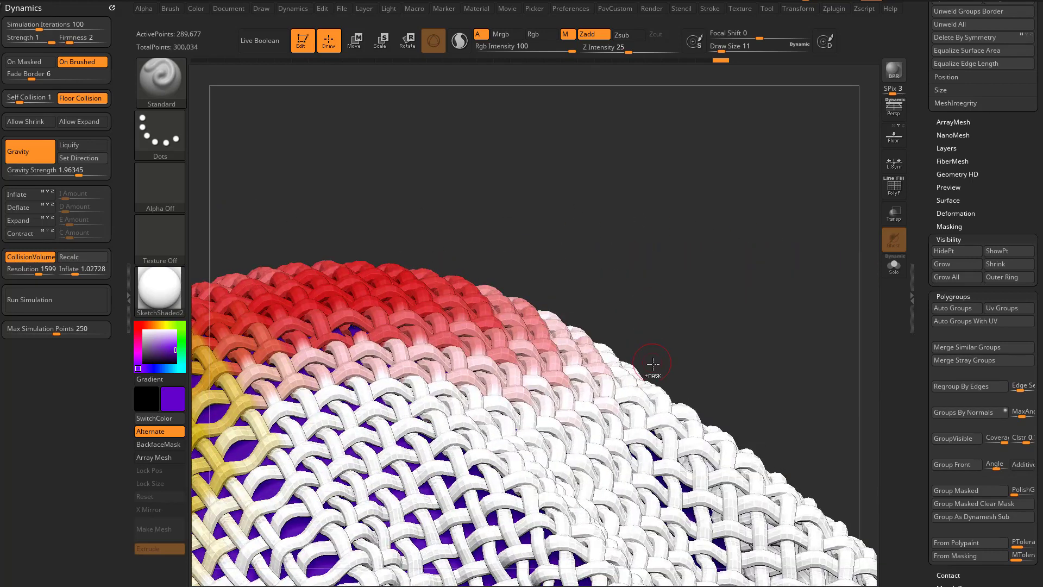
Step: Invert the weave's visibility and grow the visible pieces to their entire connected strands
{"action": "key", "text": "ctrl+shift"}
{"action": "mouse_move", "coordinate": [713, 315]}
{"action": "left_mouse_down", "text": "ctrl+shift"}
{"action": "mouse_move", "coordinate": [769, 294]}
{"action": "mouse_move", "coordinate": [727, 249]}
{"action": "mouse_move", "coordinate": [721, 286]}
{"action": "left_mouse_up", "text": "ctrl+shift"}
{"action": "key", "text": "ctrl+shift+a"}
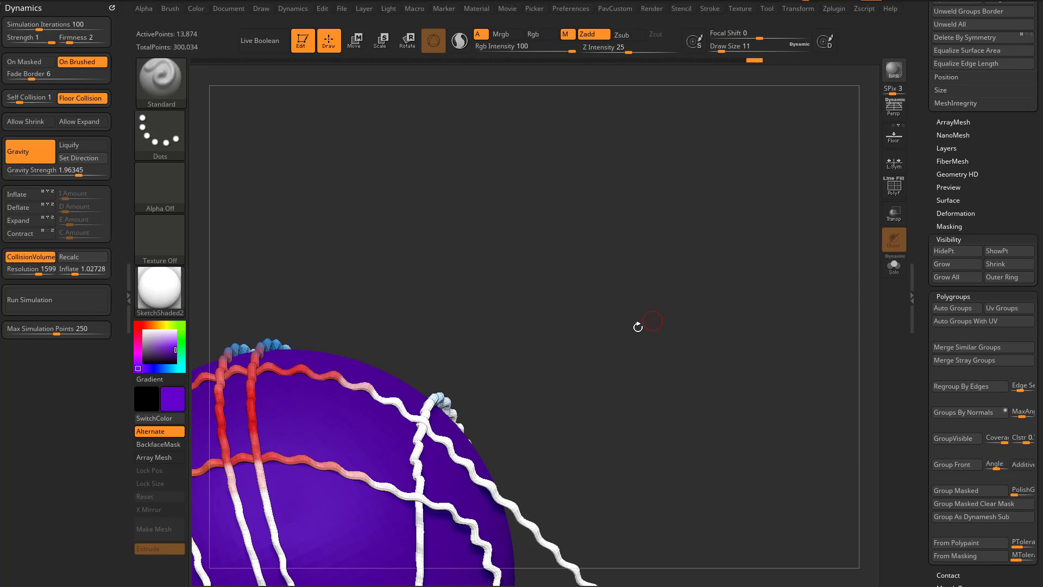
Step: Show the complete woven cloth again
{"action": "mouse_move", "coordinate": [638, 326]}
{"action": "left_mouse_down", "text": "alt"}
{"action": "mouse_move", "coordinate": [735, 242]}
{"action": "mouse_move", "coordinate": [798, 295]}
{"action": "mouse_move", "coordinate": [771, 263]}
{"action": "mouse_move", "coordinate": [792, 255]}
{"action": "mouse_move", "coordinate": [780, 308]}
{"action": "mouse_move", "coordinate": [756, 290]}
{"action": "mouse_move", "coordinate": [803, 317]}
{"action": "mouse_move", "coordinate": [792, 309]}
{"action": "mouse_move", "coordinate": [778, 326]}
{"action": "mouse_move", "coordinate": [789, 223]}
{"action": "mouse_move", "coordinate": [767, 236]}
{"action": "mouse_move", "coordinate": [772, 258]}
{"action": "left_mouse_up", "text": "alt"}
{"action": "left_click", "coordinate": [737, 250], "text": "ctrl+shift"}
{"action": "key", "text": "s"}
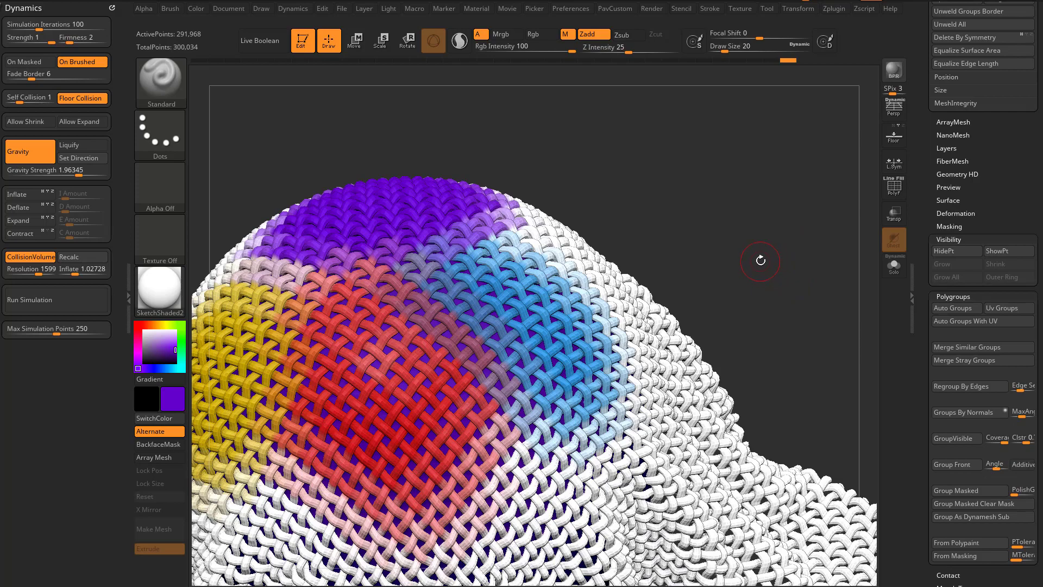
{"action": "mouse_move", "coordinate": [765, 250]}
{"action": "left_mouse_down"}
{"action": "mouse_move", "coordinate": [782, 244]}
{"action": "mouse_move", "coordinate": [773, 251]}
{"action": "left_mouse_up"}
{"action": "key", "text": "s"}
{"action": "left_click_drag", "start_coordinate": [772, 252], "coordinate": [774, 251]}
{"action": "key", "text": "s"}
{"action": "mouse_move", "coordinate": [738, 219]}
{"action": "left_mouse_down"}
{"action": "mouse_move", "coordinate": [747, 195]}
{"action": "mouse_move", "coordinate": [724, 212]}
{"action": "left_mouse_up"}
{"action": "key", "text": "s"}
{"action": "left_click_drag", "start_coordinate": [537, 427], "coordinate": [530, 409]}
{"action": "key", "text": "ctrl+z"}
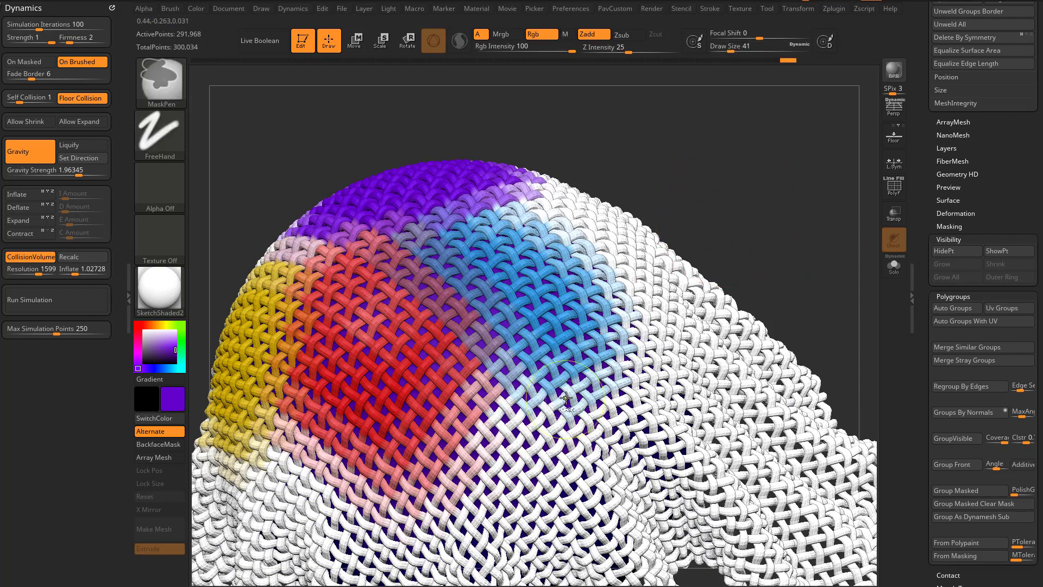
Step: Paint a purple spot just below the red and blue patches with the Paint brush, and isolate the woven cloth with Solo
{"action": "key", "text": "b"}
{"action": "key", "text": "p"}
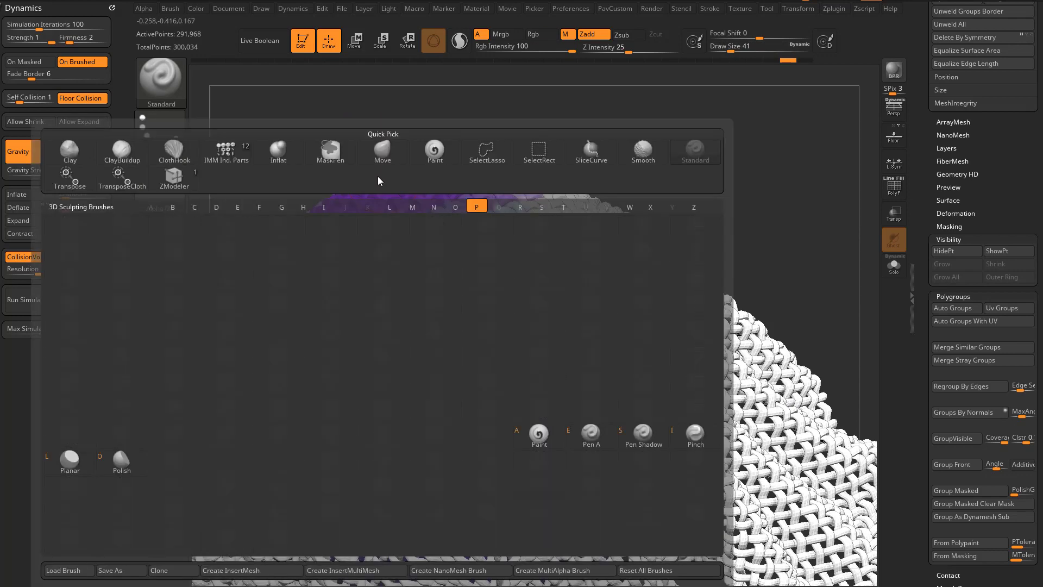
{"action": "key", "text": "a"}
{"action": "left_click_drag", "start_coordinate": [761, 211], "coordinate": [755, 121], "text": "alt"}
{"action": "mouse_move", "coordinate": [513, 333]}
{"action": "left_mouse_down"}
{"action": "mouse_move", "coordinate": [500, 339]}
{"action": "mouse_move", "coordinate": [518, 344]}
{"action": "left_mouse_up"}
{"action": "left_click", "coordinate": [896, 266]}
{"action": "left_click_drag", "start_coordinate": [823, 267], "coordinate": [822, 230]}
{"action": "left_click_drag", "start_coordinate": [533, 382], "coordinate": [524, 377]}
{"action": "key", "text": "f"}
{"action": "left_click_drag", "start_coordinate": [771, 227], "coordinate": [774, 264]}
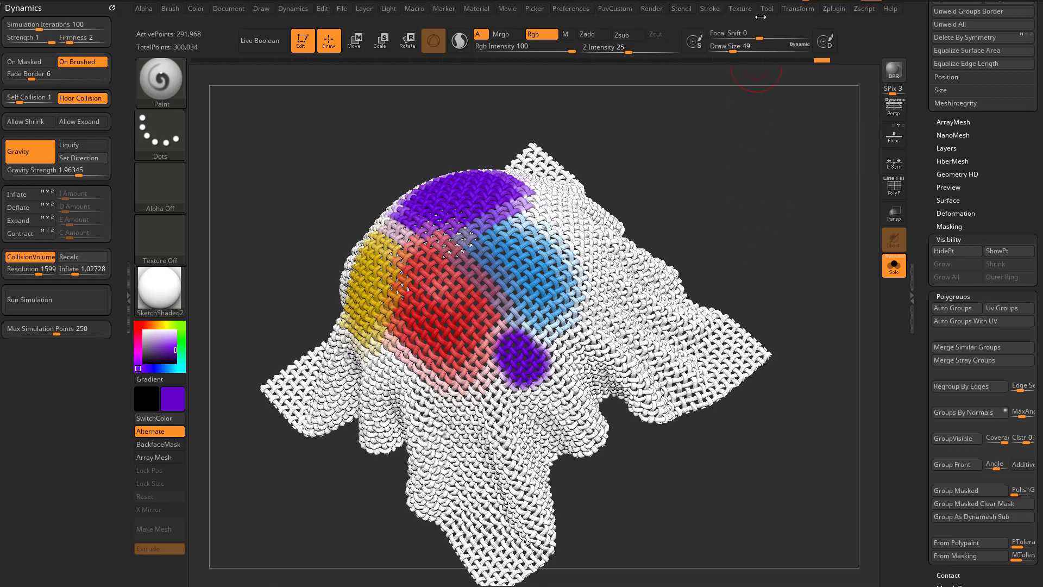
Step: Choose the blue spiral Texture 15 and add it to Spotlight
{"action": "left_click", "coordinate": [742, 10]}
{"action": "left_click", "coordinate": [776, 142]}
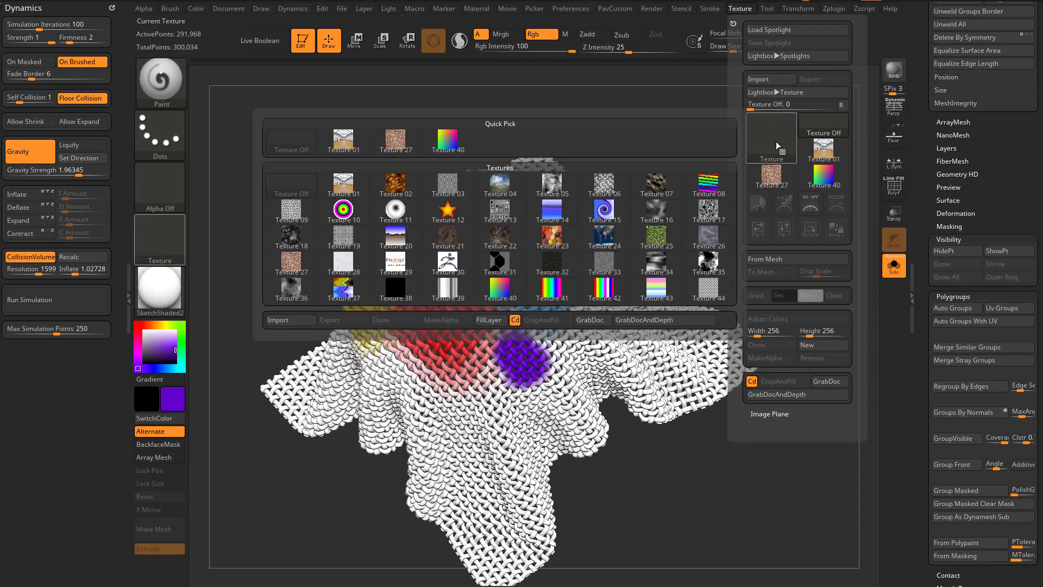
{"action": "left_click", "coordinate": [607, 212]}
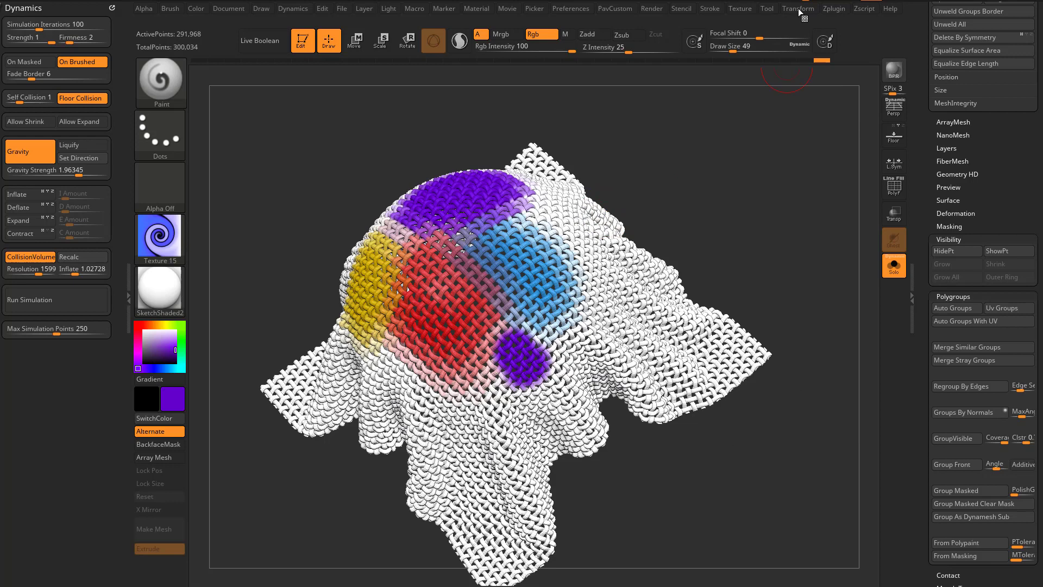
{"action": "left_click", "coordinate": [740, 9]}
{"action": "left_click", "coordinate": [838, 235]}
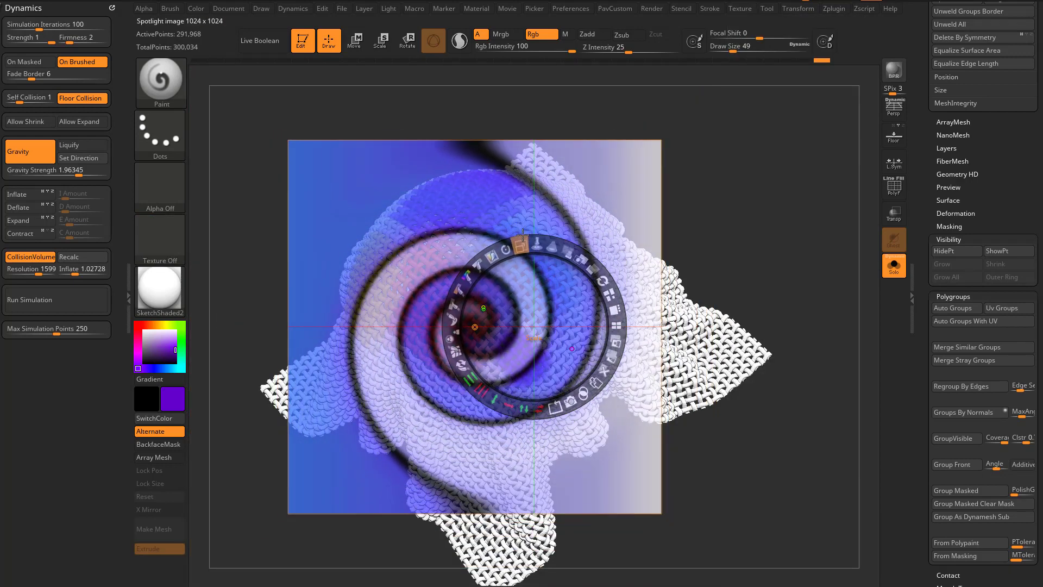
Step: Enlarge the Spotlight spiral image to cover most of the cloth and leave Spotlight's editing mode
{"action": "left_click_drag", "start_coordinate": [523, 235], "coordinate": [674, 182]}
{"action": "left_click_drag", "start_coordinate": [817, 367], "coordinate": [820, 336]}
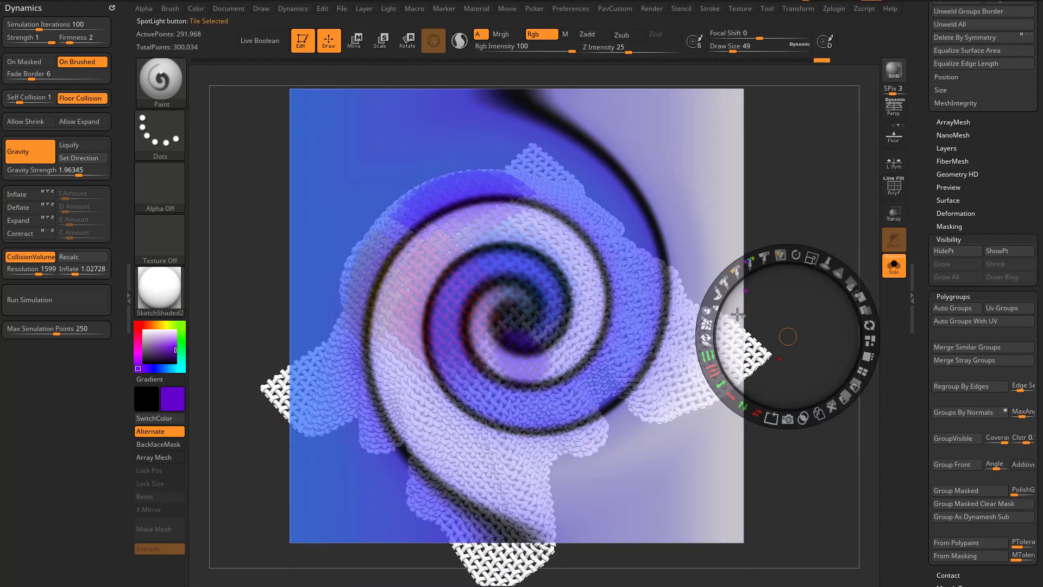
{"action": "key", "text": "z"}
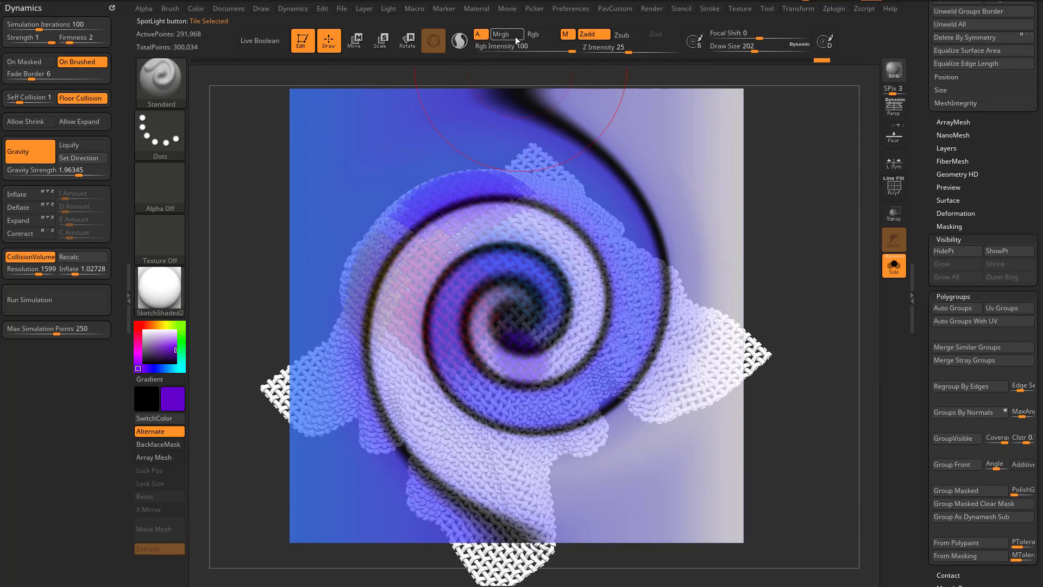
Step: Project the spiral image's colors onto the woven cloth using a large Paint brush with Rgb
{"action": "left_click", "coordinate": [551, 35]}
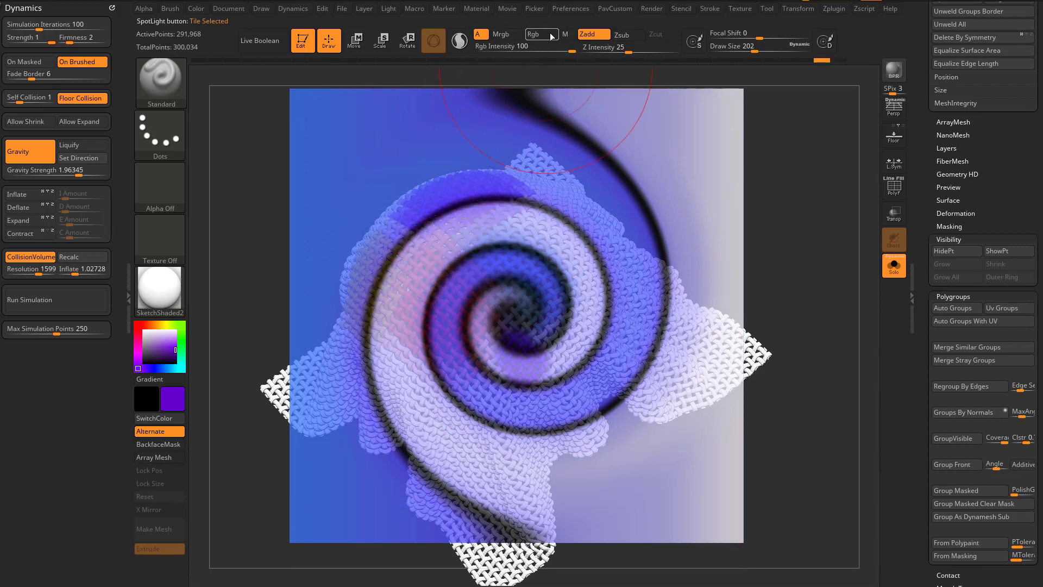
{"action": "key", "text": "b"}
{"action": "key", "text": "p"}
{"action": "key", "text": "a"}
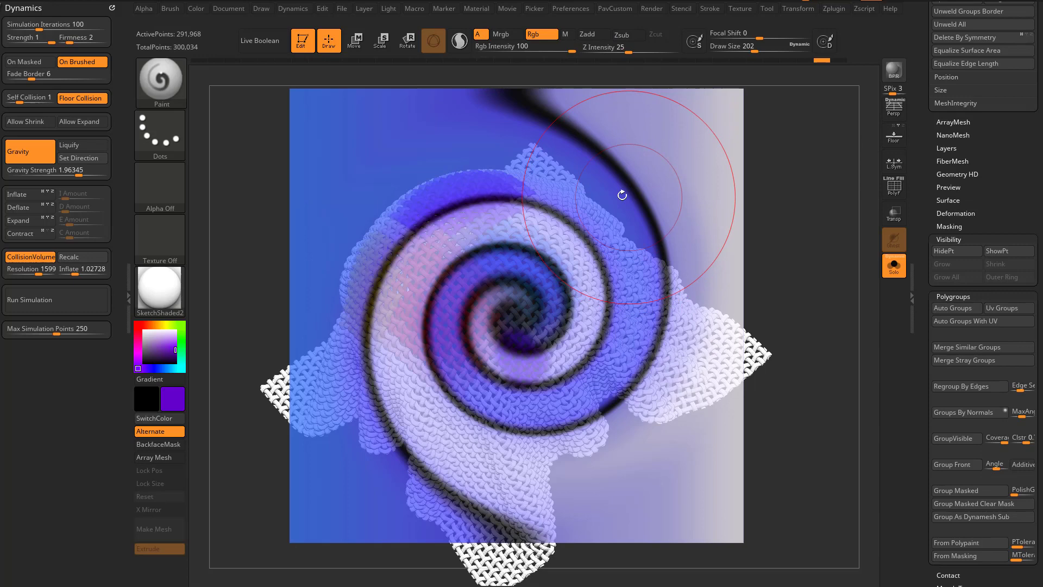
{"action": "mouse_move", "coordinate": [523, 232]}
{"action": "left_mouse_down"}
{"action": "mouse_move", "coordinate": [402, 256]}
{"action": "mouse_move", "coordinate": [358, 347]}
{"action": "mouse_move", "coordinate": [348, 413]}
{"action": "mouse_move", "coordinate": [454, 566]}
{"action": "mouse_move", "coordinate": [727, 375]}
{"action": "mouse_move", "coordinate": [664, 210]}
{"action": "mouse_move", "coordinate": [555, 174]}
{"action": "mouse_move", "coordinate": [680, 282]}
{"action": "mouse_move", "coordinate": [693, 268]}
{"action": "left_mouse_up"}
Step: Turn off the Spotlight image and switch to a small Standard brush
{"action": "key", "text": "b"}
{"action": "key", "text": "s"}
{"action": "key", "text": "t"}
{"action": "key", "text": "s"}
{"action": "mouse_move", "coordinate": [761, 234]}
{"action": "left_mouse_down"}
{"action": "mouse_move", "coordinate": [845, 207]}
{"action": "mouse_move", "coordinate": [724, 242]}
{"action": "mouse_move", "coordinate": [811, 233]}
{"action": "mouse_move", "coordinate": [790, 226]}
{"action": "mouse_move", "coordinate": [742, 252]}
{"action": "mouse_move", "coordinate": [797, 325]}
{"action": "left_mouse_up"}
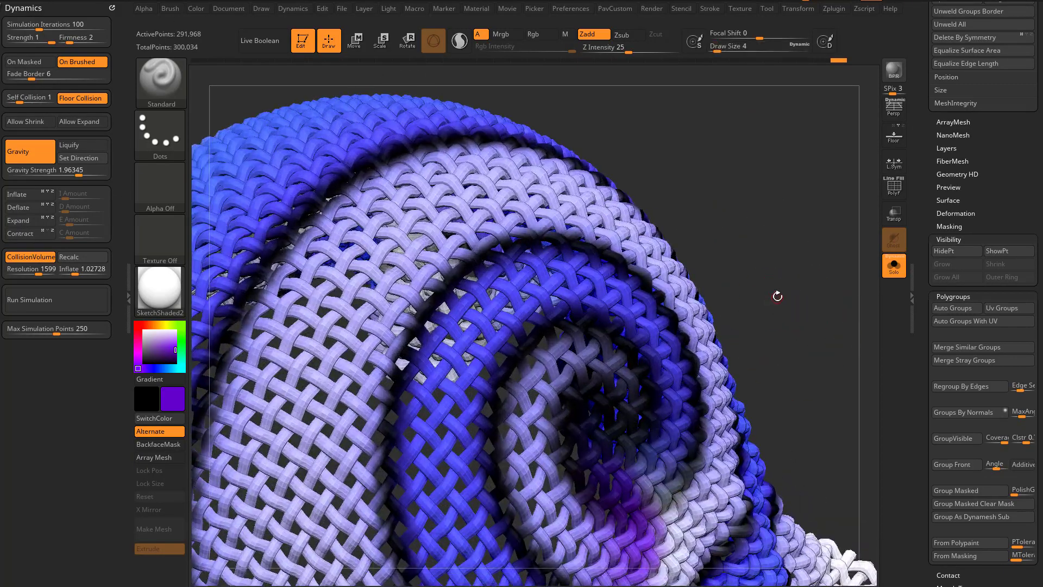
Step: Divide the woven mesh once to add subdivision level 2
{"action": "scroll", "coordinate": [906, 324], "scroll_direction": "up", "scroll_amount": 10}
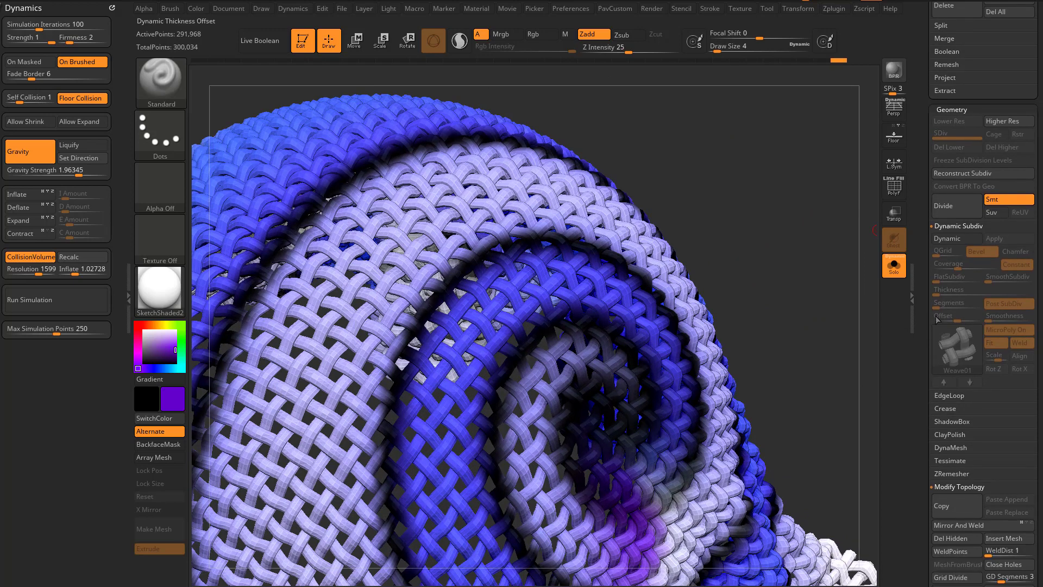
{"action": "scroll", "coordinate": [959, 129], "scroll_direction": "up", "scroll_amount": 2}
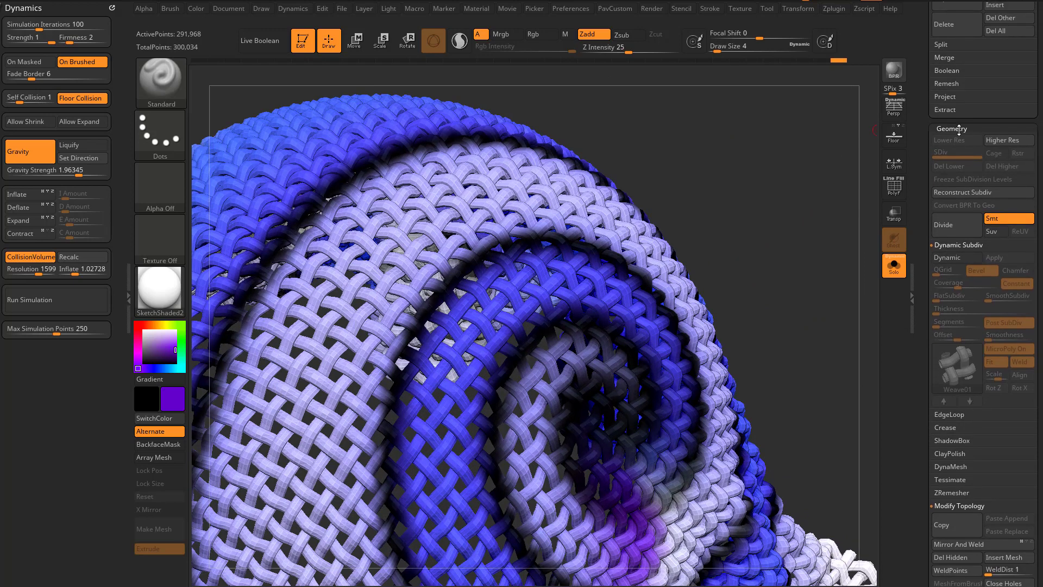
{"action": "left_click", "coordinate": [960, 226]}
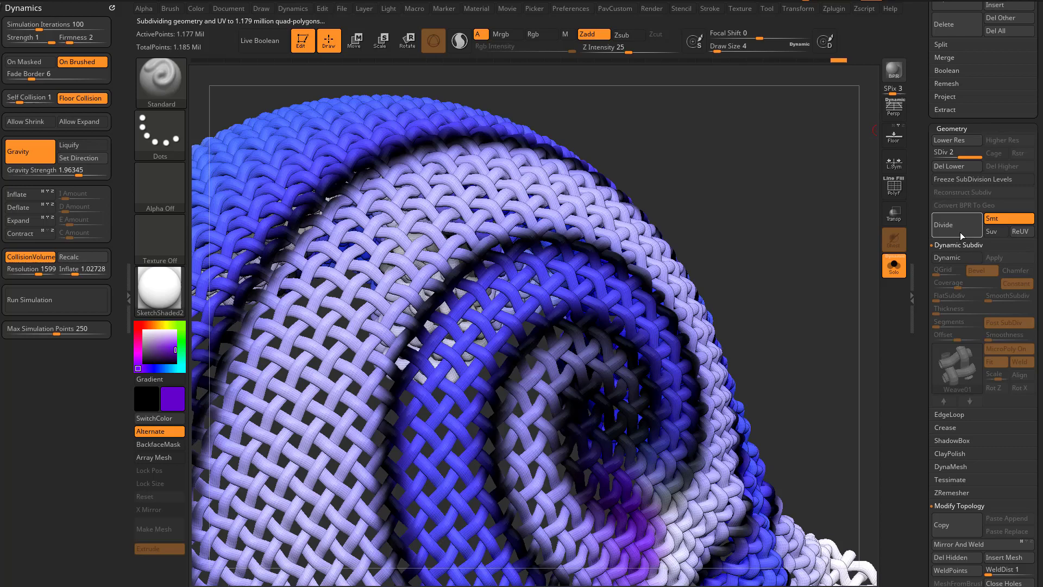
Step: Adjust the brush size and change the material to SkinShade4
{"action": "mouse_move", "coordinate": [727, 191]}
{"action": "left_mouse_down"}
{"action": "mouse_move", "coordinate": [817, 251]}
{"action": "mouse_move", "coordinate": [815, 221]}
{"action": "mouse_move", "coordinate": [785, 208]}
{"action": "mouse_move", "coordinate": [808, 249]}
{"action": "mouse_move", "coordinate": [832, 347]}
{"action": "left_mouse_up"}
{"action": "key", "text": "s"}
{"action": "left_click", "coordinate": [812, 222]}
{"action": "key", "text": "1"}
{"action": "key", "text": "s"}
{"action": "left_click", "coordinate": [807, 343]}
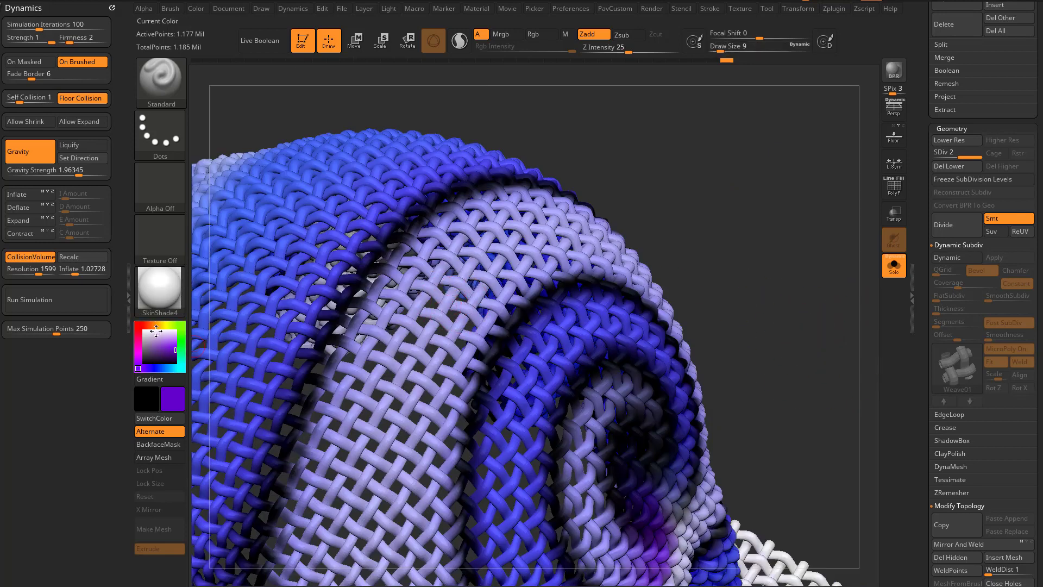
Step: Paint a few small orange strokes on the light purple band of the weave with the Paint brush
{"action": "key", "text": "b"}
{"action": "key", "text": "p"}
{"action": "key", "text": "a"}
{"action": "left_click_drag", "start_coordinate": [437, 315], "coordinate": [428, 332]}
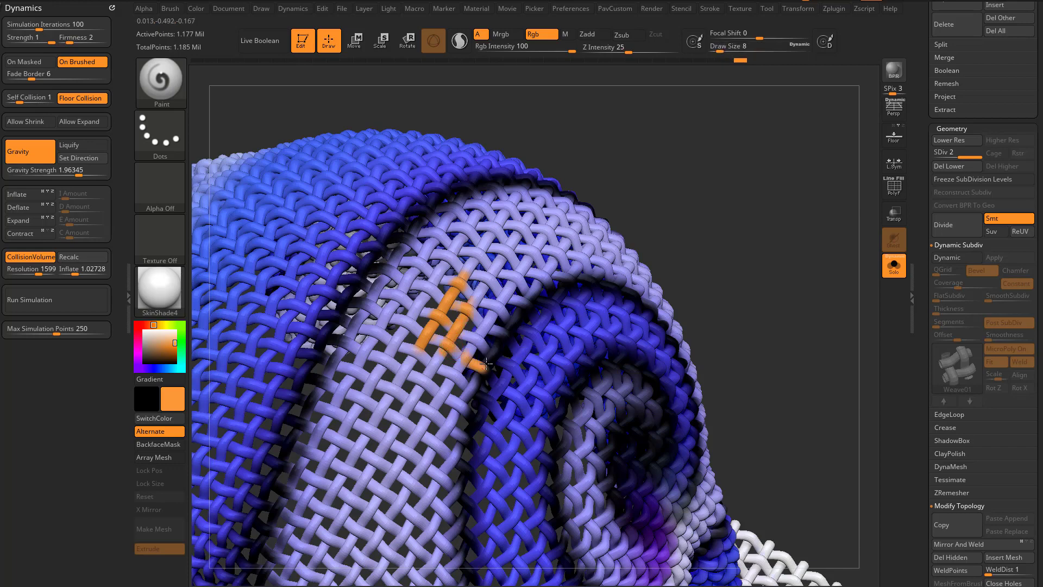
{"action": "left_click_drag", "start_coordinate": [729, 267], "coordinate": [728, 231], "text": "alt"}
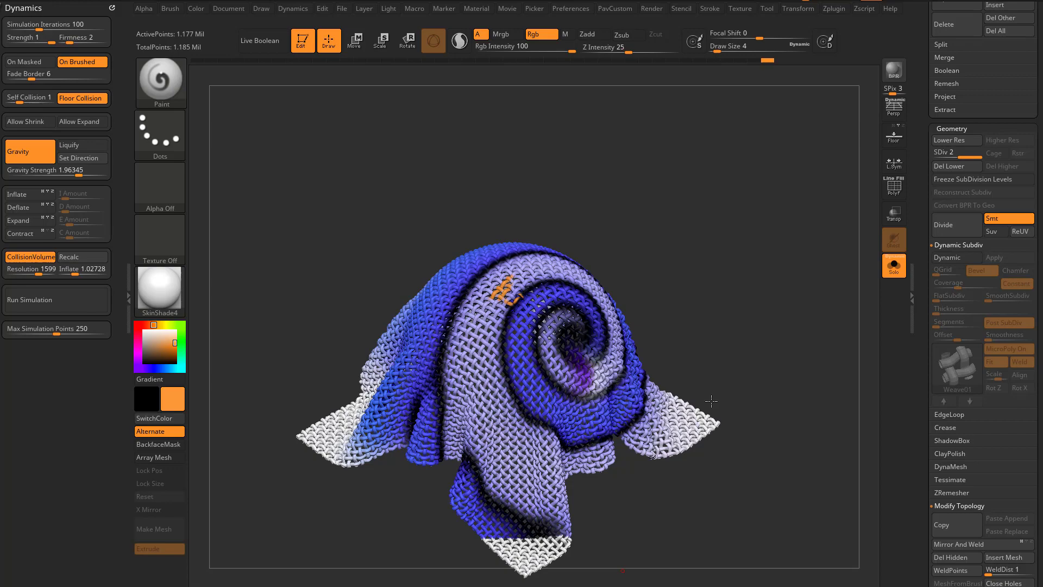
{"action": "left_click_drag", "start_coordinate": [712, 401], "coordinate": [718, 411]}
{"action": "mouse_move", "coordinate": [754, 241]}
{"action": "left_mouse_down", "text": "alt"}
{"action": "mouse_move", "coordinate": [788, 277]}
{"action": "mouse_move", "coordinate": [735, 263]}
{"action": "mouse_move", "coordinate": [745, 222]}
{"action": "mouse_move", "coordinate": [800, 216]}
{"action": "mouse_move", "coordinate": [755, 233]}
{"action": "left_mouse_up", "text": "alt"}
{"action": "key", "text": "s"}
Step: Expand the Deformation settings and lower the woven mesh to subdivision level 1
{"action": "scroll", "coordinate": [949, 249], "scroll_direction": "down", "scroll_amount": 15}
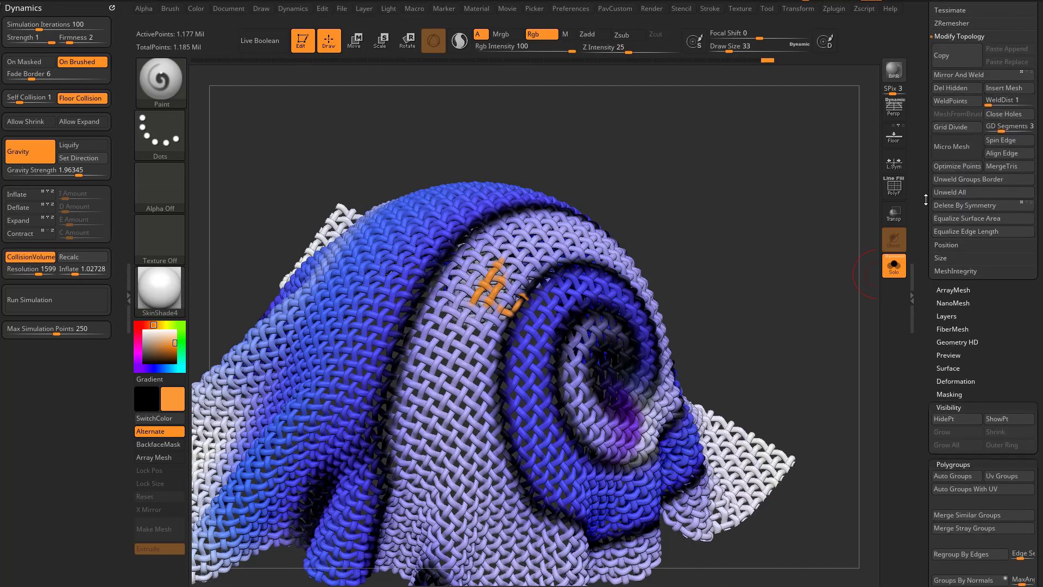
{"action": "left_click", "coordinate": [948, 249]}
{"action": "left_click", "coordinate": [943, 224]}
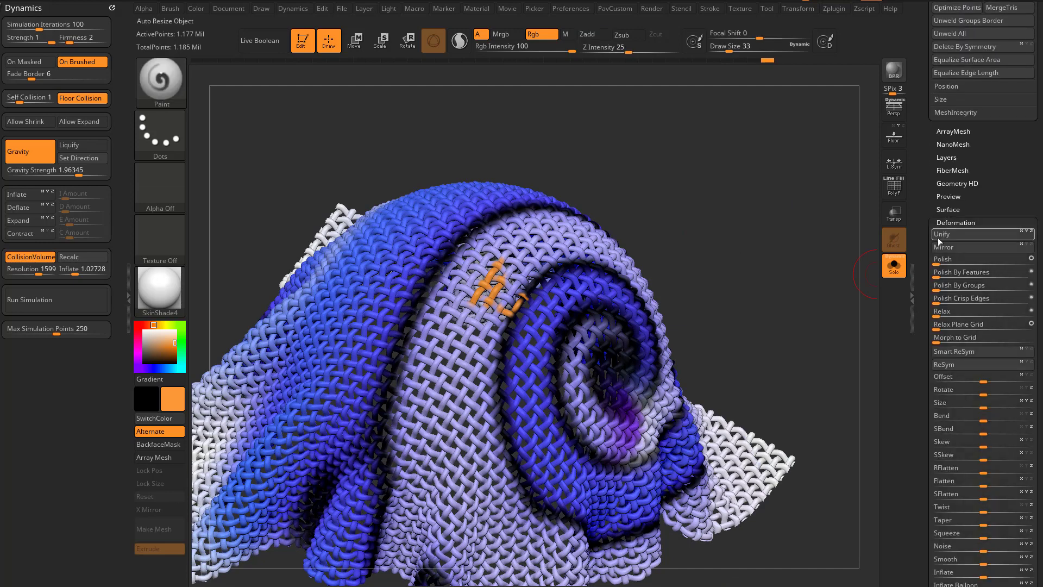
{"action": "scroll", "coordinate": [923, 226], "scroll_direction": "up", "scroll_amount": 10}
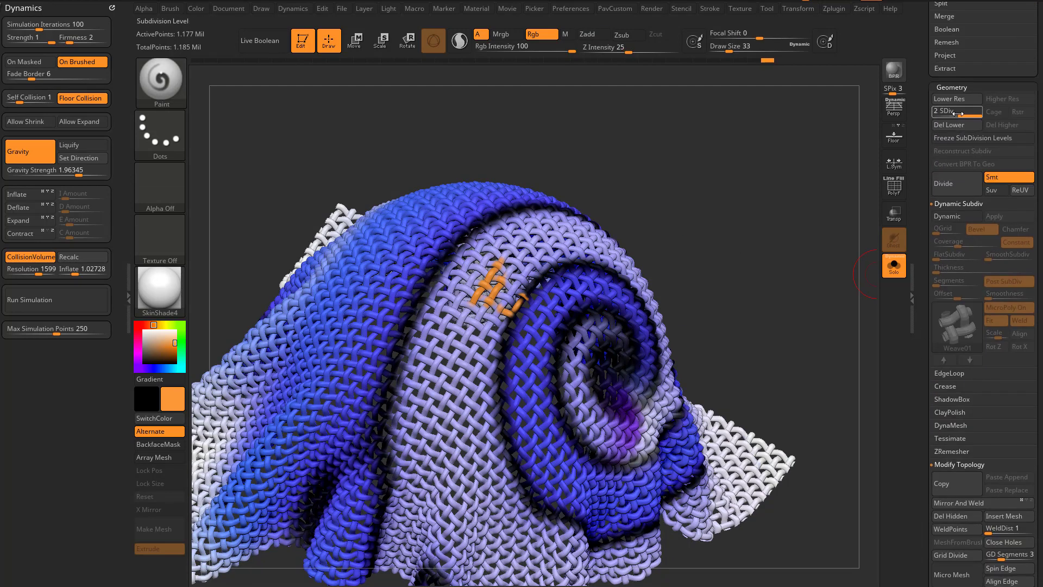
{"action": "left_click_drag", "start_coordinate": [958, 113], "coordinate": [883, 132]}
{"action": "key", "text": "d"}
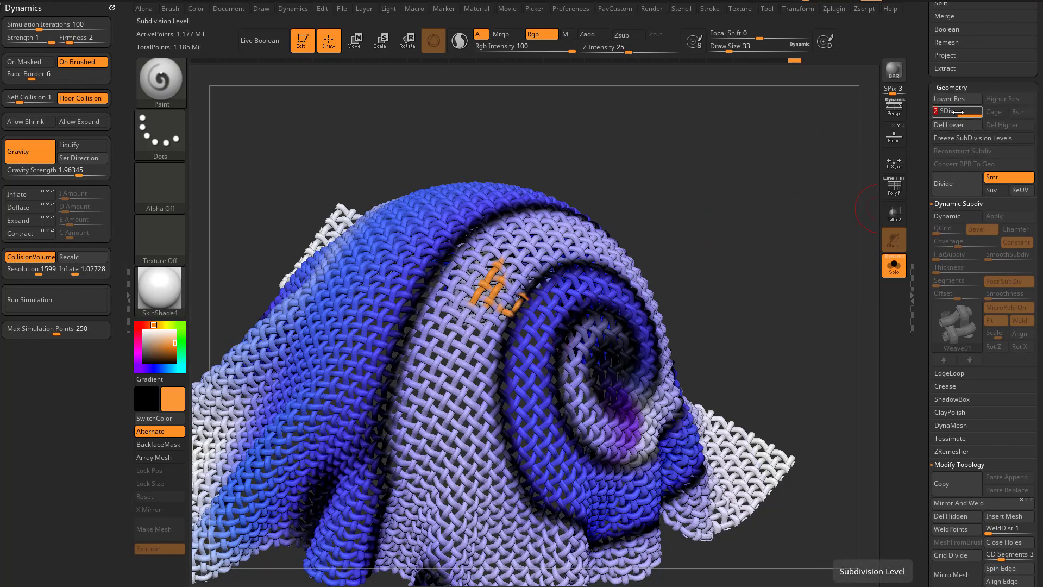
{"action": "key", "text": "shift+d"}
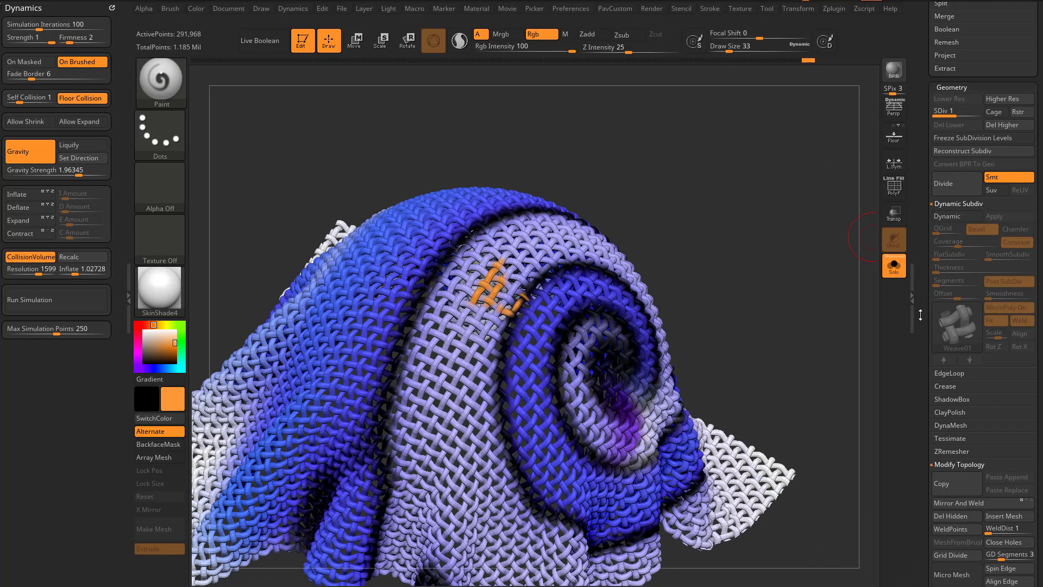
Step: Thicken the strands with the Inflate deformation until the gaps close, and return to subdivision level 2
{"action": "left_click_drag", "start_coordinate": [921, 315], "coordinate": [928, 134]}
{"action": "left_click_drag", "start_coordinate": [925, 239], "coordinate": [915, 362]}
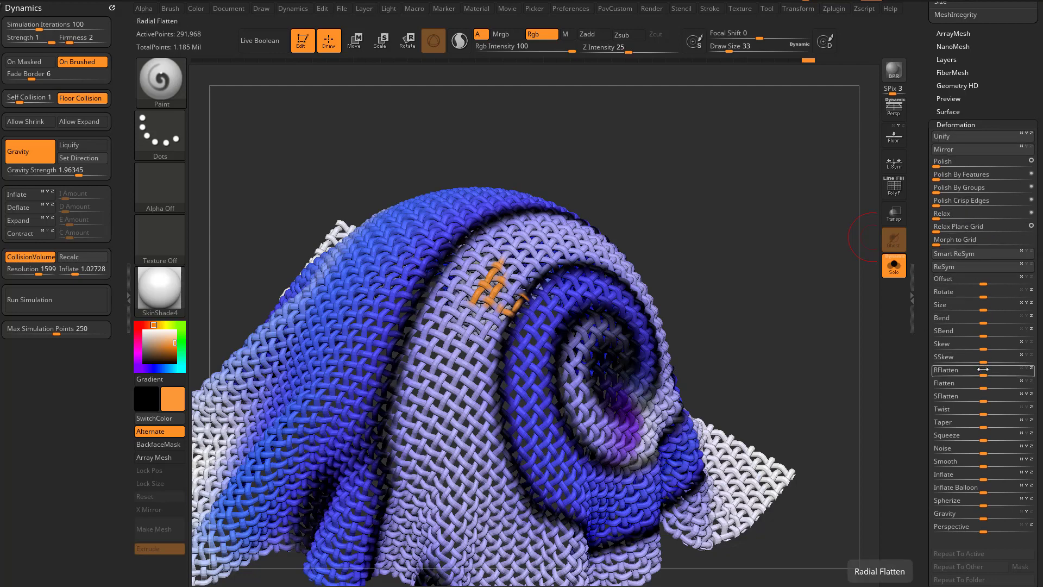
{"action": "left_click", "coordinate": [987, 476]}
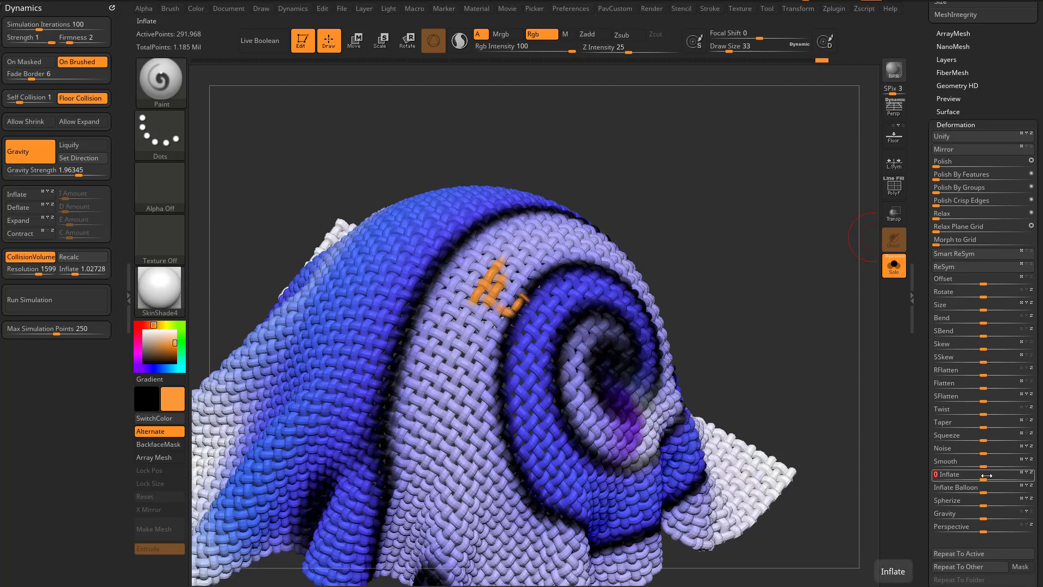
{"action": "left_click_drag", "start_coordinate": [987, 476], "coordinate": [987, 476]}
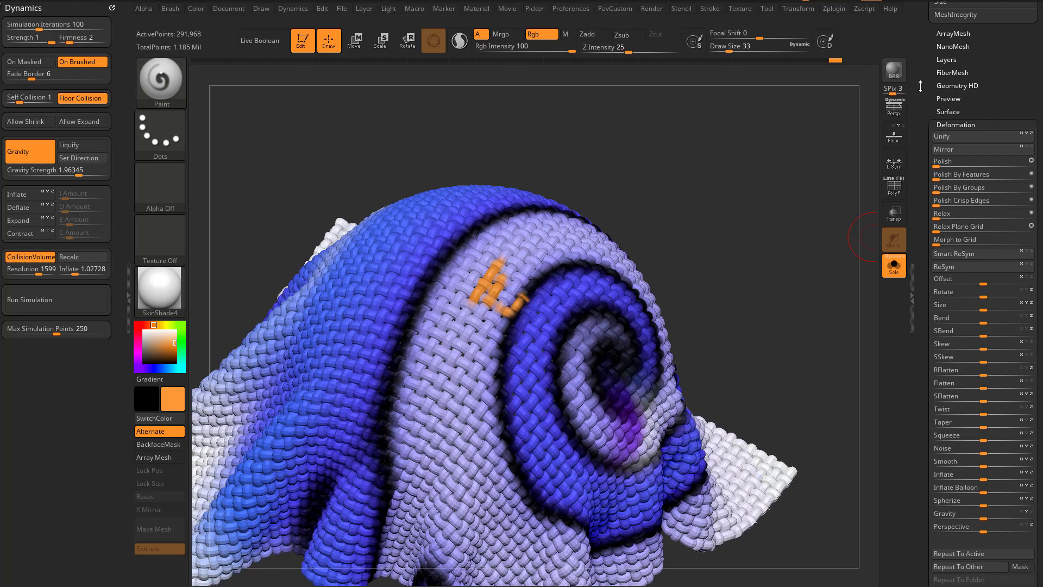
{"action": "left_click_drag", "start_coordinate": [921, 85], "coordinate": [905, 224]}
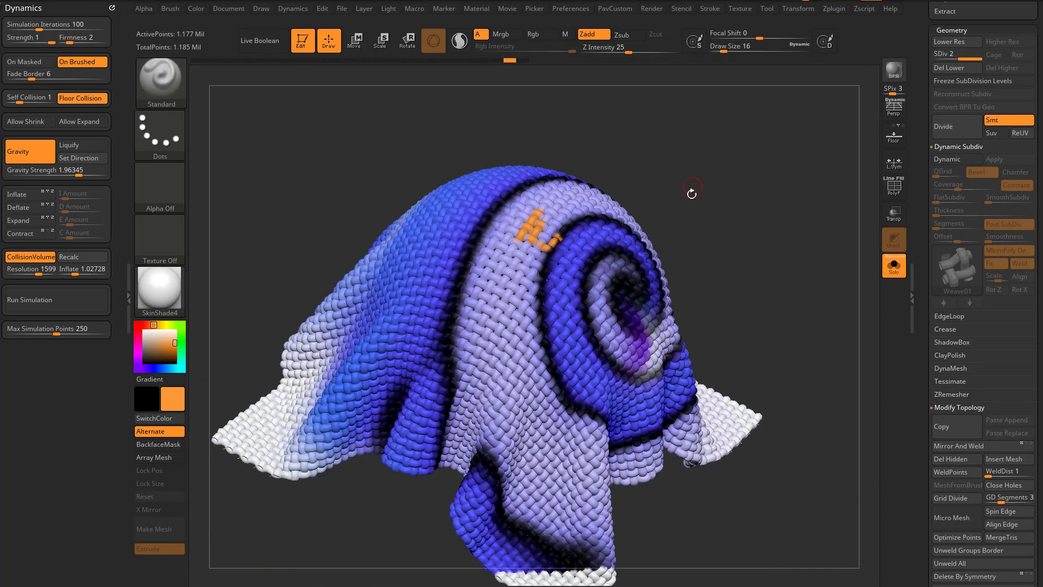
{"action": "left_click_drag", "start_coordinate": [689, 193], "coordinate": [519, 97]}
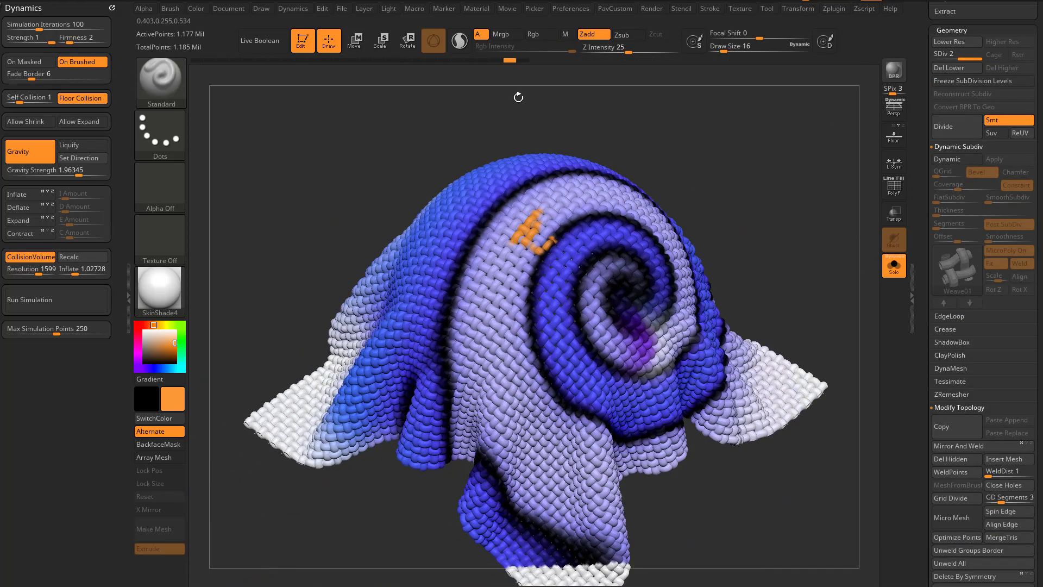
Step: Go back in the undo history to the dynamic MicroPoly version of the drape and open the MicroPoly pattern library
{"action": "left_click_drag", "start_coordinate": [510, 60], "coordinate": [240, 77]}
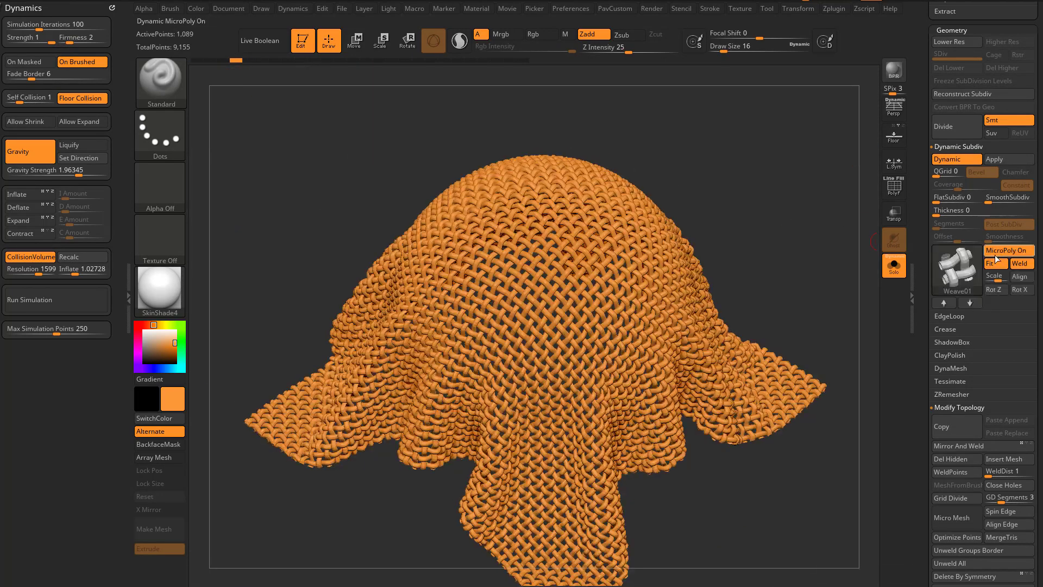
{"action": "key", "text": "s"}
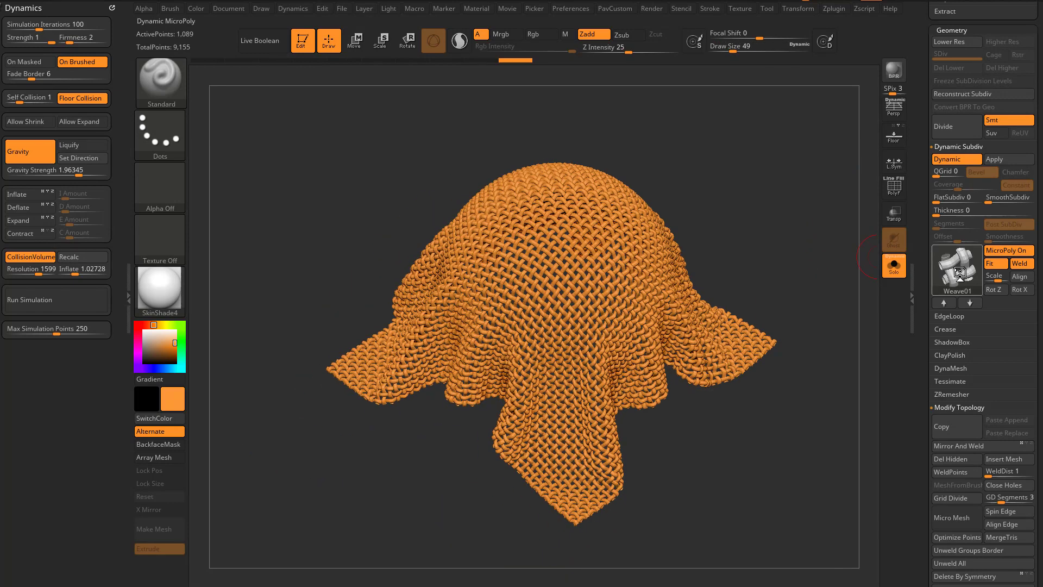
{"action": "left_click", "coordinate": [958, 267]}
{"action": "mouse_move", "coordinate": [846, 349]}
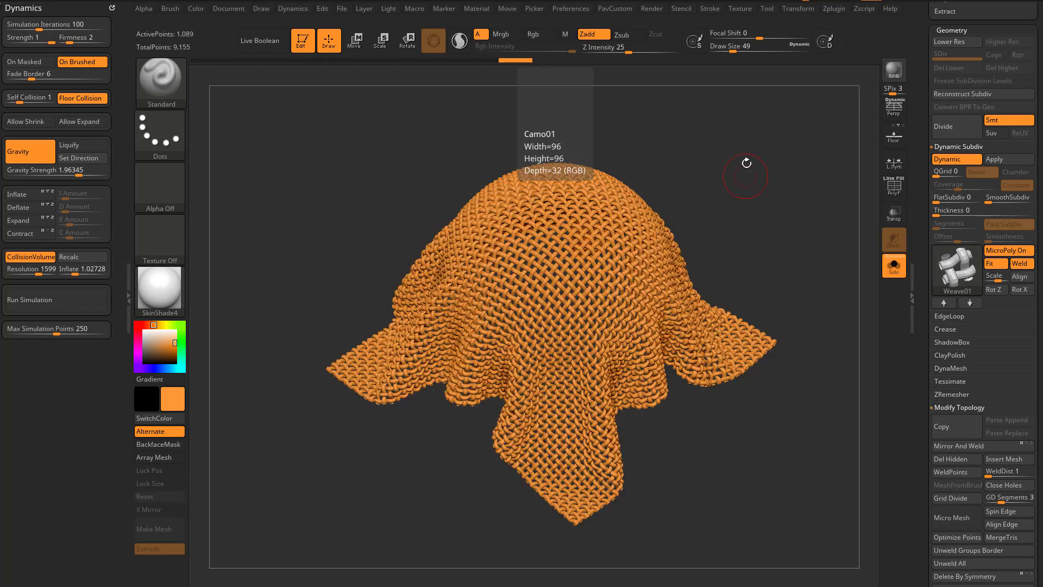
Step: Switch to File Explorer, browse the pattern files in the ZBrush 2021 ZMicroPoly folder, and return to ZBrush
{"action": "left_click_drag", "start_coordinate": [435, 169], "coordinate": [498, 77]}
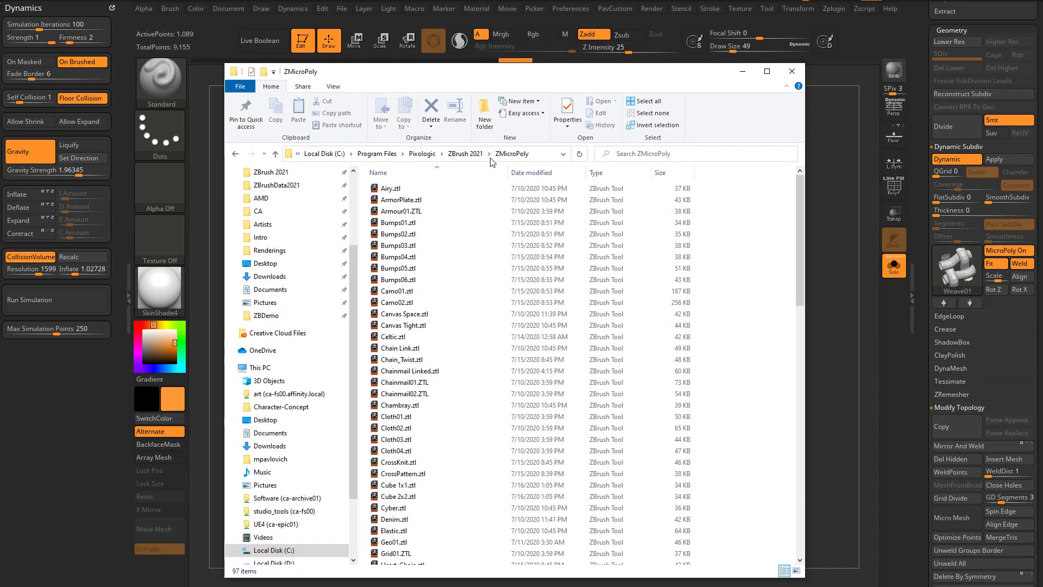
{"action": "scroll", "coordinate": [446, 304], "scroll_direction": "down", "scroll_amount": 6}
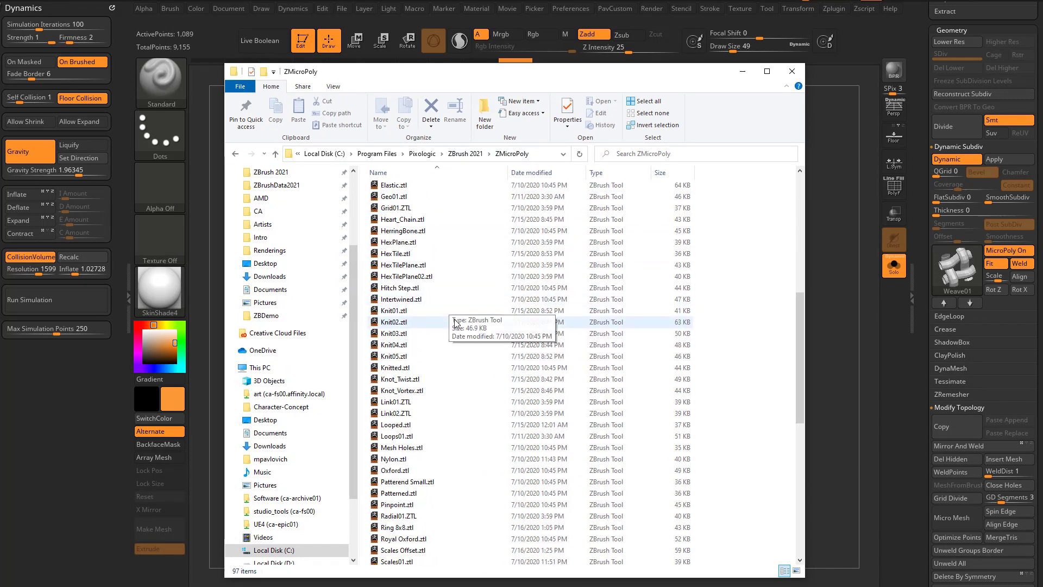
{"action": "scroll", "coordinate": [451, 326], "scroll_direction": "up", "scroll_amount": 6}
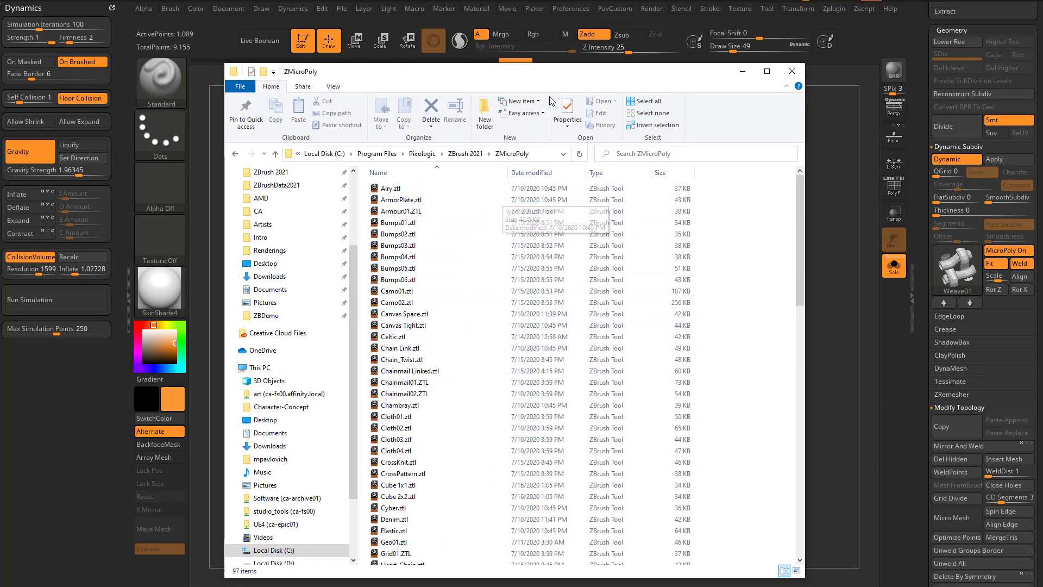
{"action": "left_click_drag", "start_coordinate": [551, 76], "coordinate": [566, 134]}
{"action": "key", "text": "alt+Tab"}
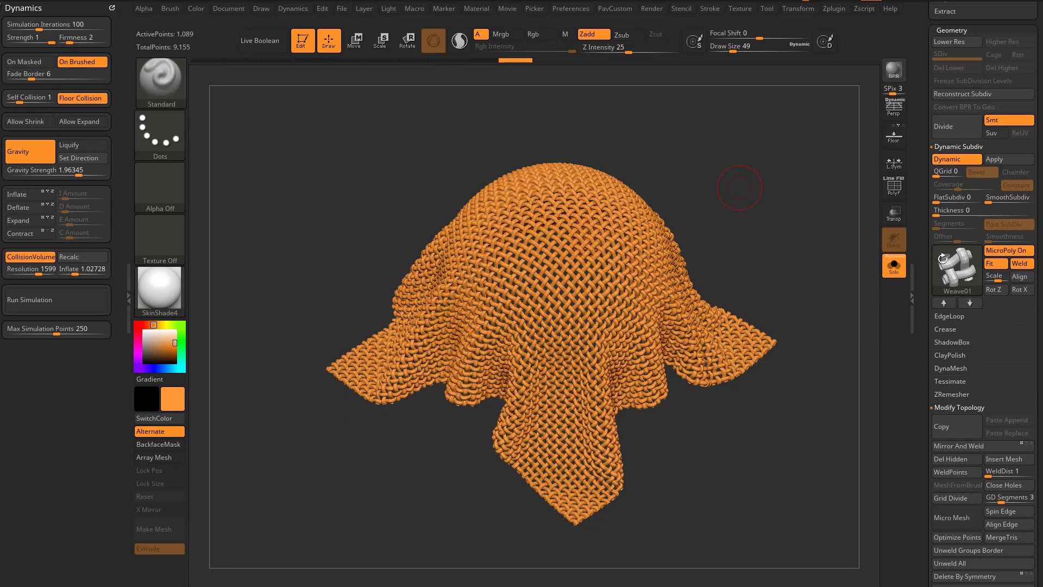
Step: Load the Weave01Color MicroPoly pattern as a tool, make it active, and frame it in a straight front view
{"action": "right_click_drag", "start_coordinate": [732, 209], "coordinate": [855, 238], "text": "ctrl"}
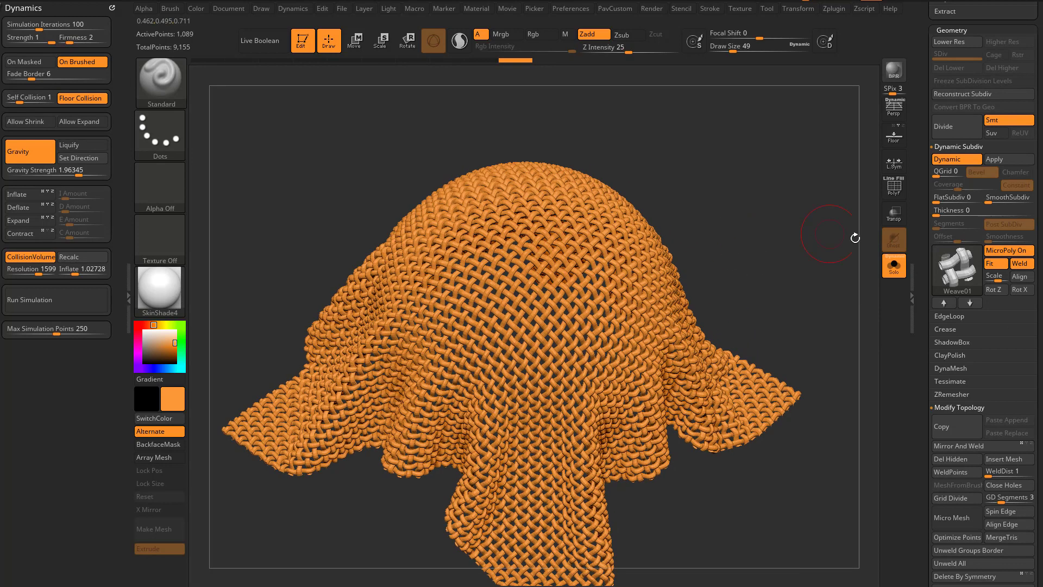
{"action": "left_click", "coordinate": [958, 270]}
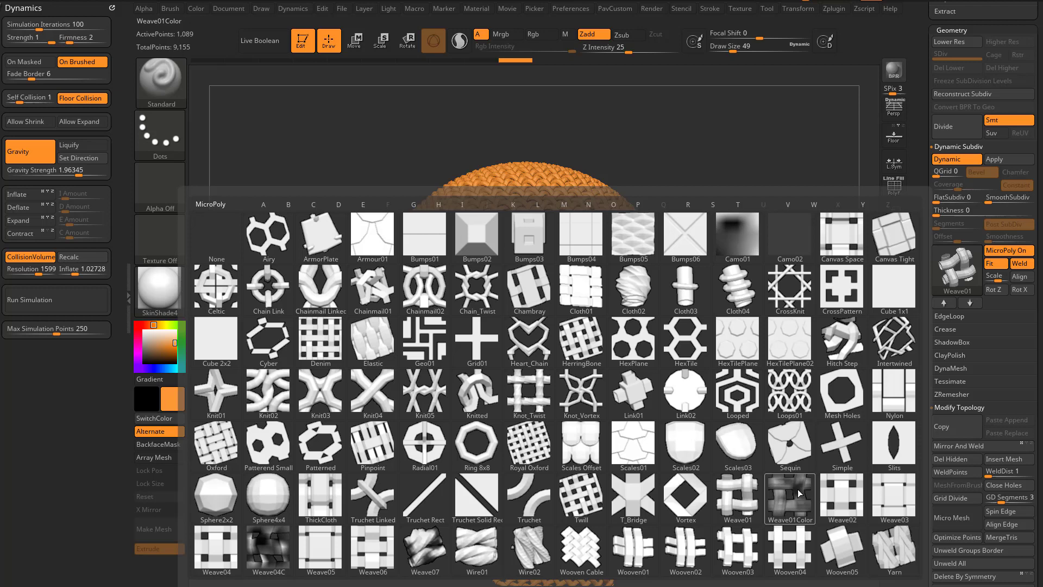
{"action": "mouse_move", "coordinate": [799, 494]}
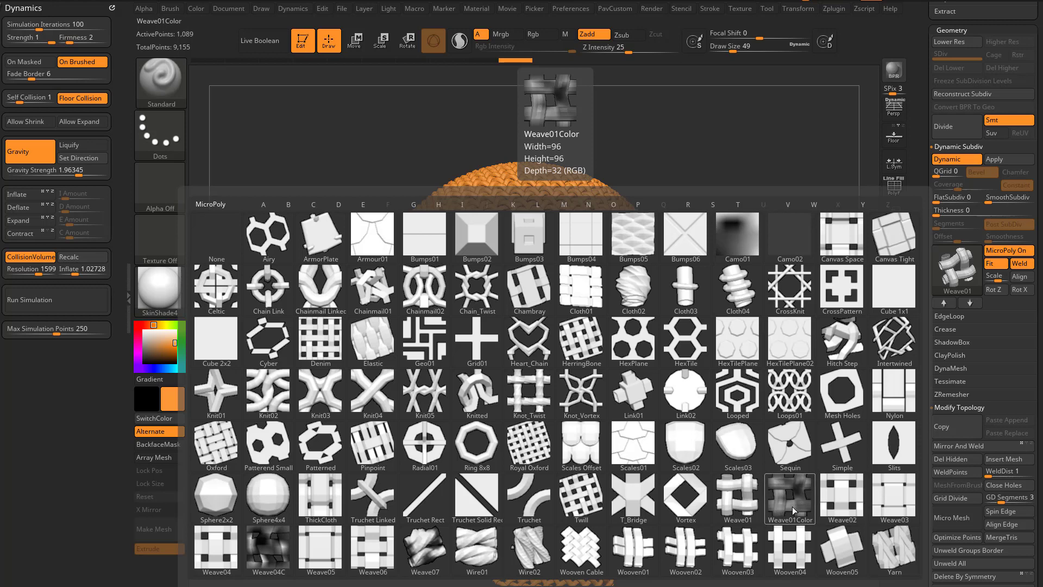
{"action": "left_click", "coordinate": [793, 495]}
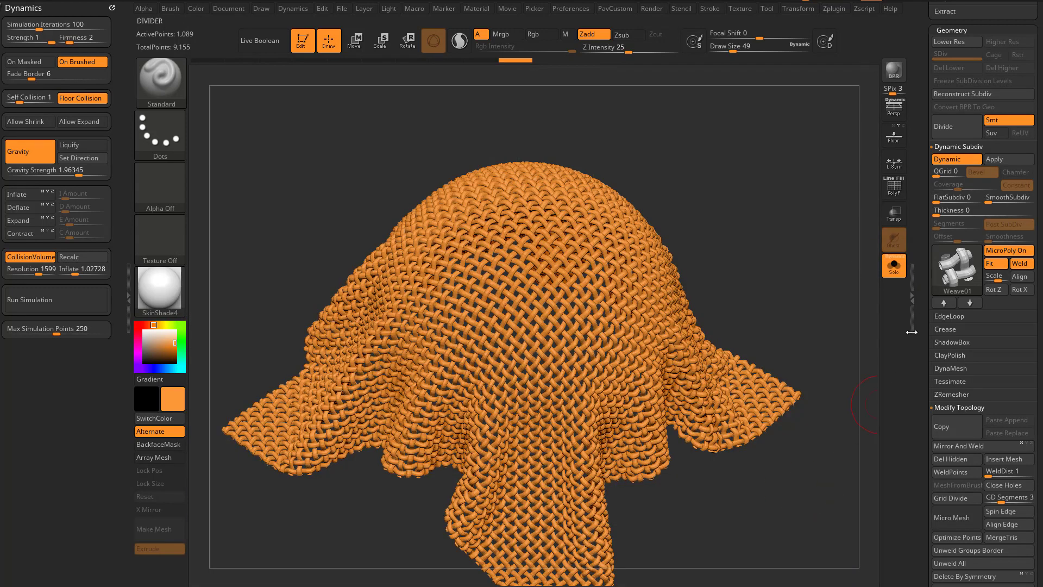
{"action": "left_click_drag", "start_coordinate": [919, 349], "coordinate": [932, 514]}
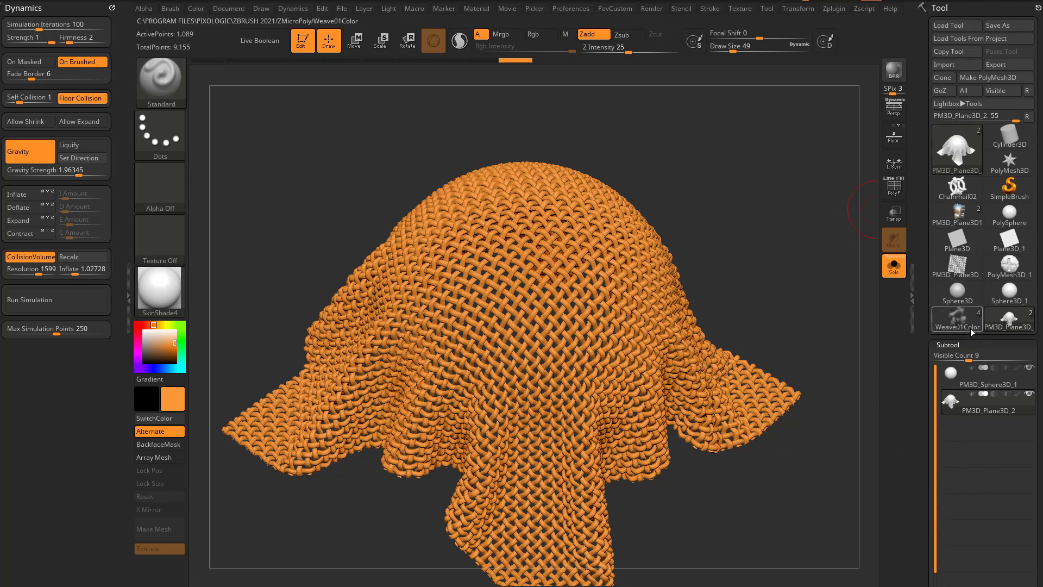
{"action": "mouse_move", "coordinate": [964, 322]}
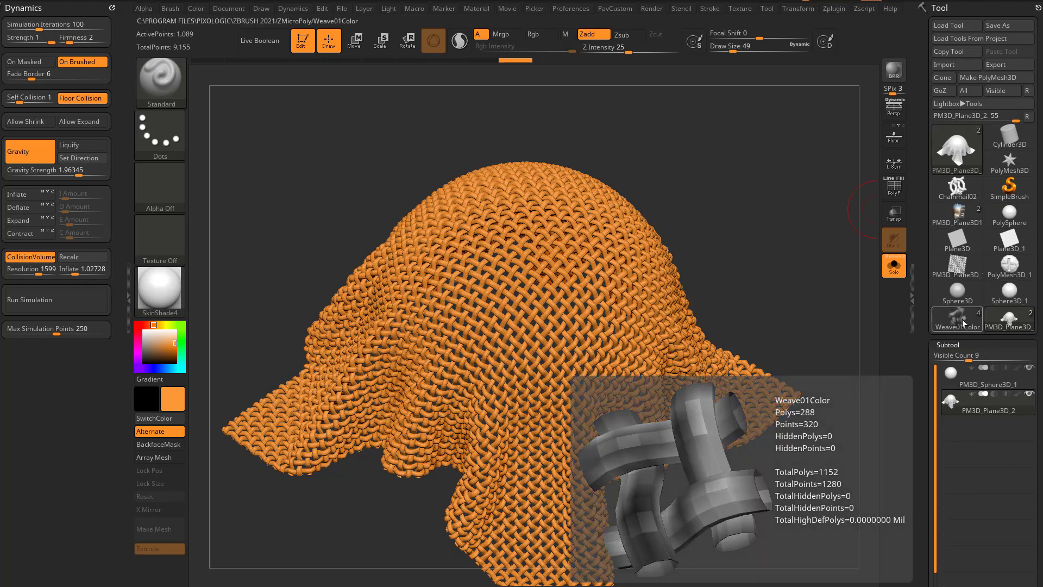
{"action": "mouse_move", "coordinate": [958, 189]}
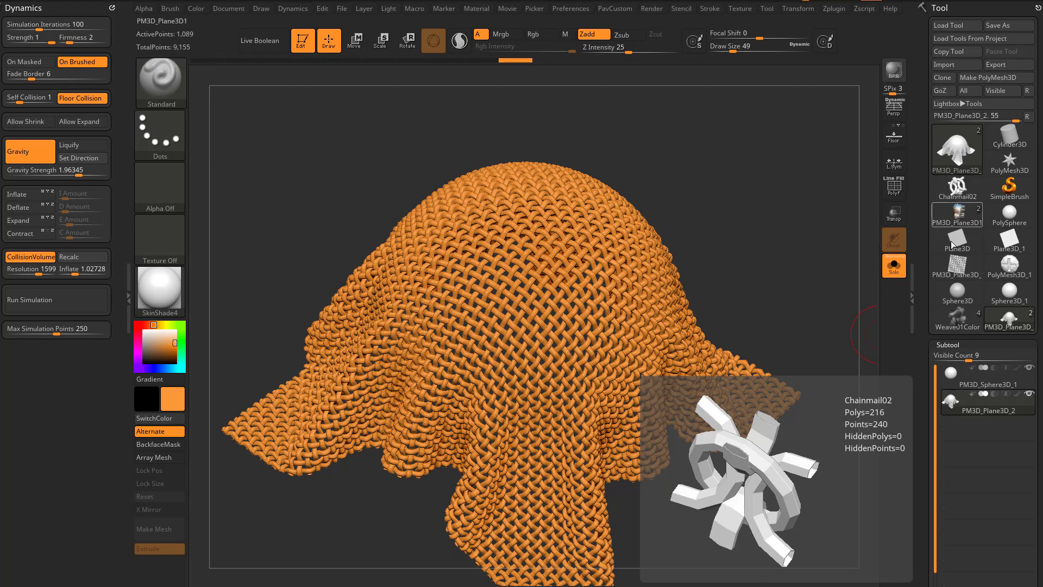
{"action": "left_click", "coordinate": [952, 325]}
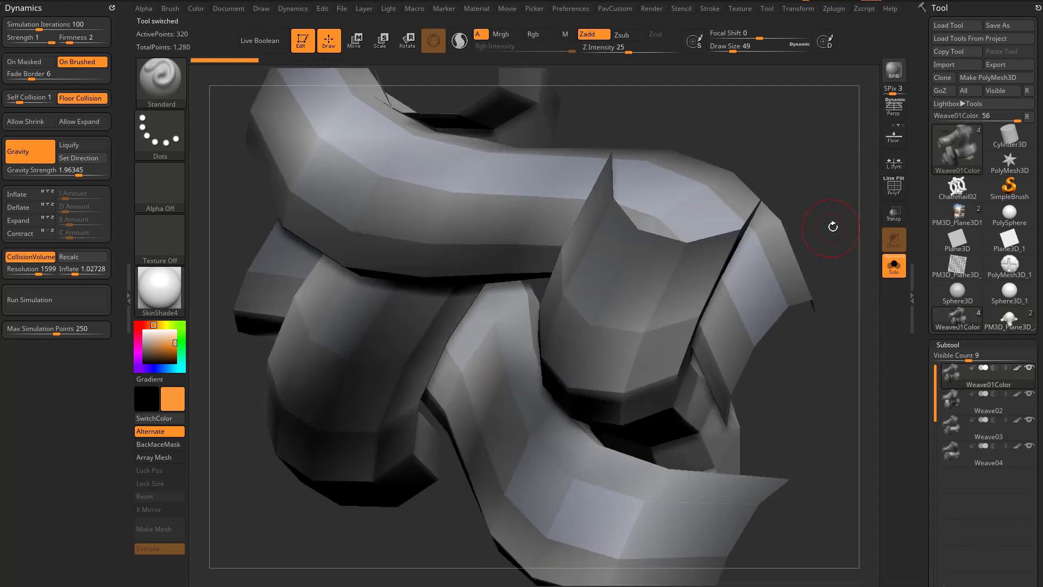
{"action": "key", "text": "f"}
{"action": "left_click_drag", "start_coordinate": [783, 192], "coordinate": [762, 240], "text": "shift"}
{"action": "key", "text": "f"}
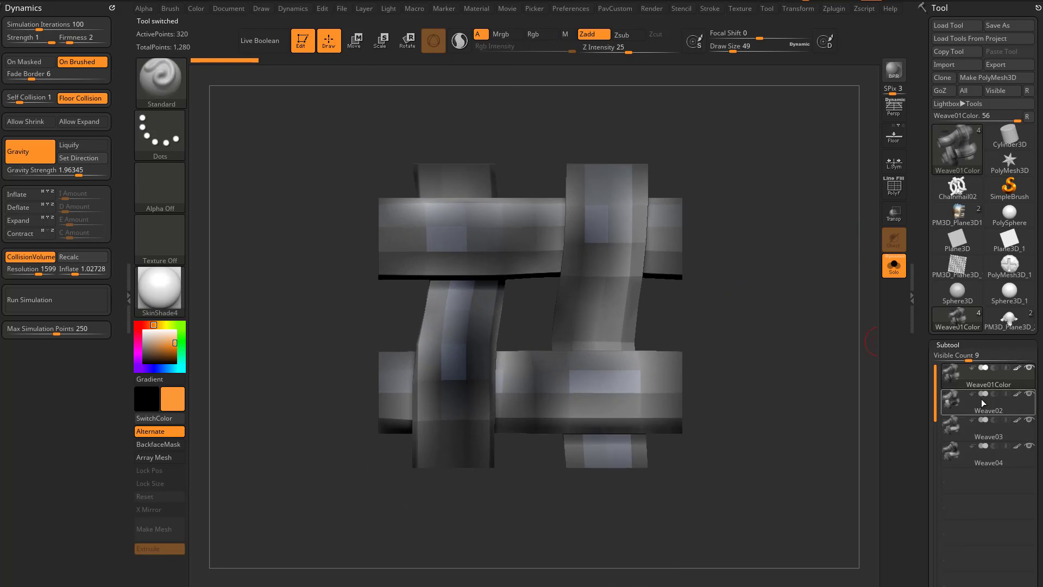
Step: Inspect the Weave03, Weave04, Weave02 and Weave01Color subtools, checking their topology with PolyFrame
{"action": "left_click", "coordinate": [984, 430]}
{"action": "left_click", "coordinate": [981, 463]}
{"action": "left_click", "coordinate": [614, 209]}
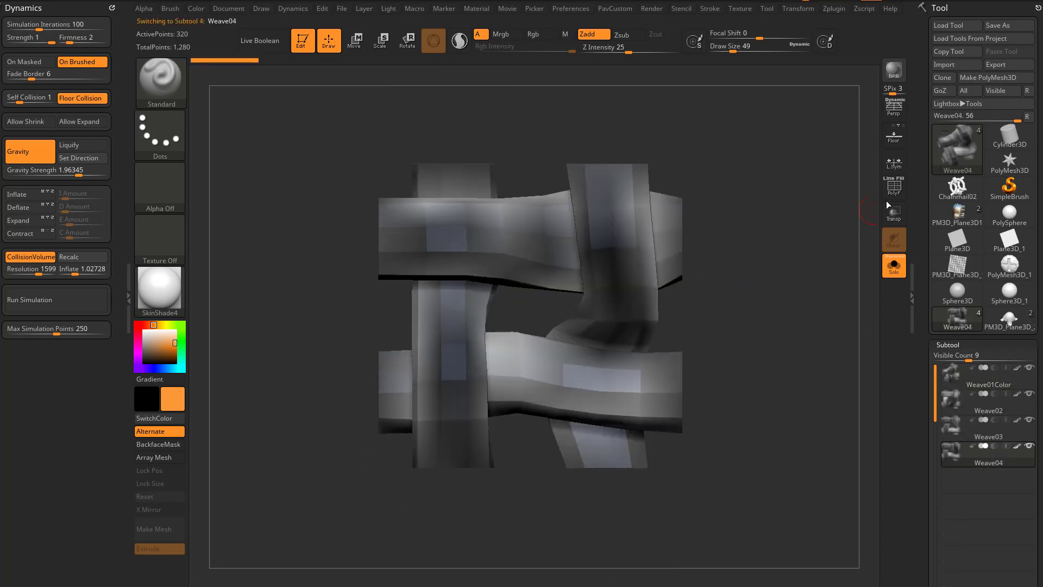
{"action": "left_click", "coordinate": [894, 188]}
{"action": "left_click_drag", "start_coordinate": [694, 202], "coordinate": [724, 256]}
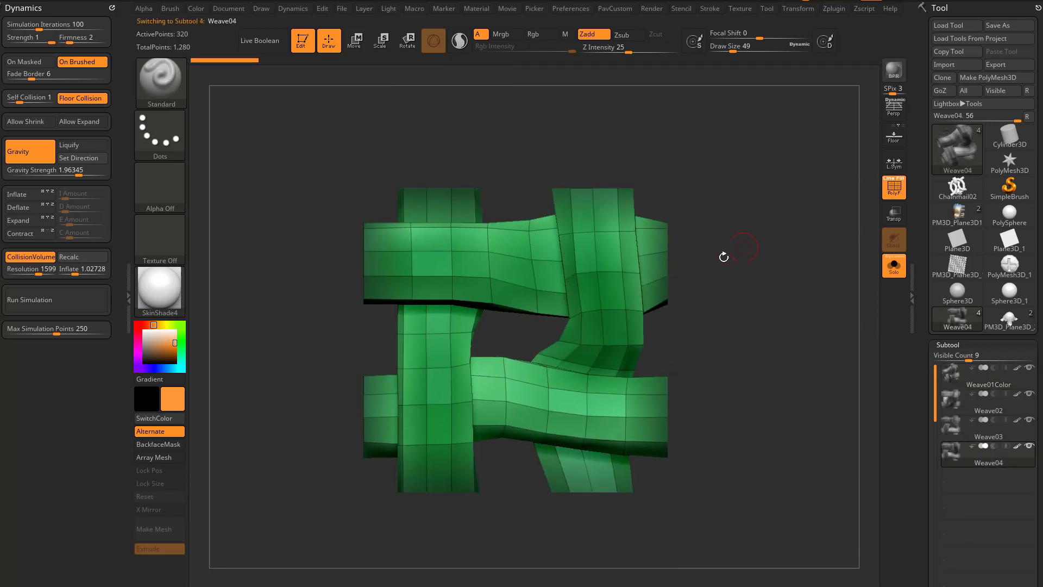
{"action": "left_click", "coordinate": [984, 433]}
{"action": "left_click", "coordinate": [993, 402]}
{"action": "left_click", "coordinate": [992, 384]}
{"action": "left_click", "coordinate": [892, 190]}
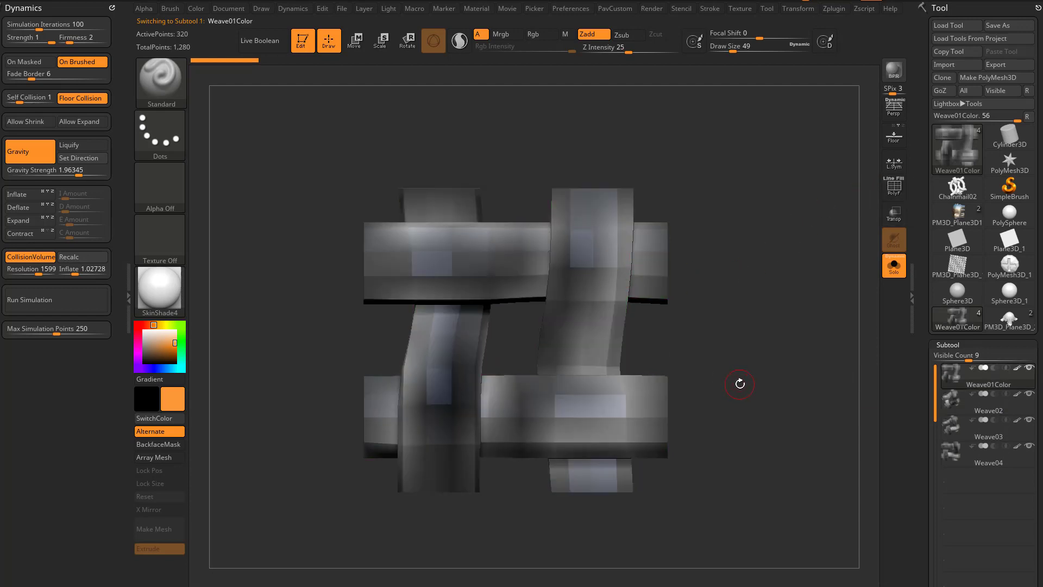
Step: Try painting a dark grey stroke down a vertical strand of Weave01Color with the Paint brush, and undo it
{"action": "key", "text": "s"}
{"action": "left_click_drag", "start_coordinate": [760, 342], "coordinate": [747, 342]}
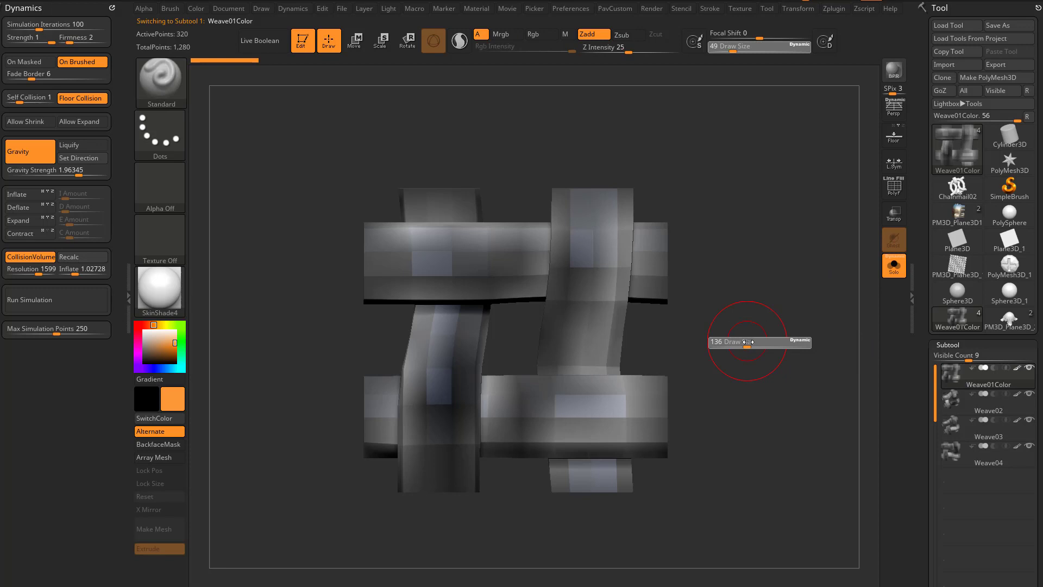
{"action": "key", "text": "b"}
{"action": "key", "text": "p"}
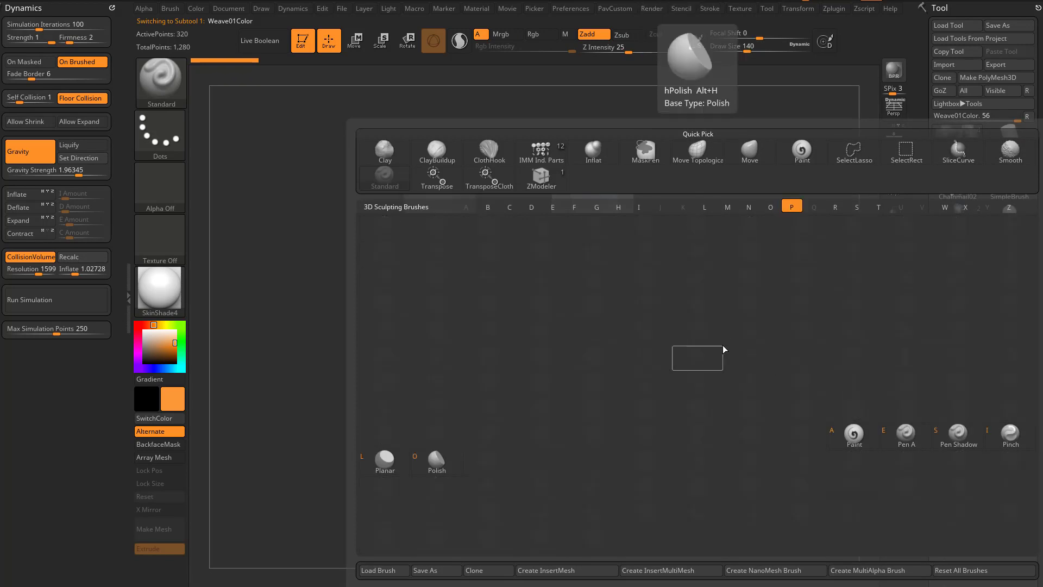
{"action": "key", "text": "a"}
{"action": "left_click_drag", "start_coordinate": [170, 340], "coordinate": [144, 352]}
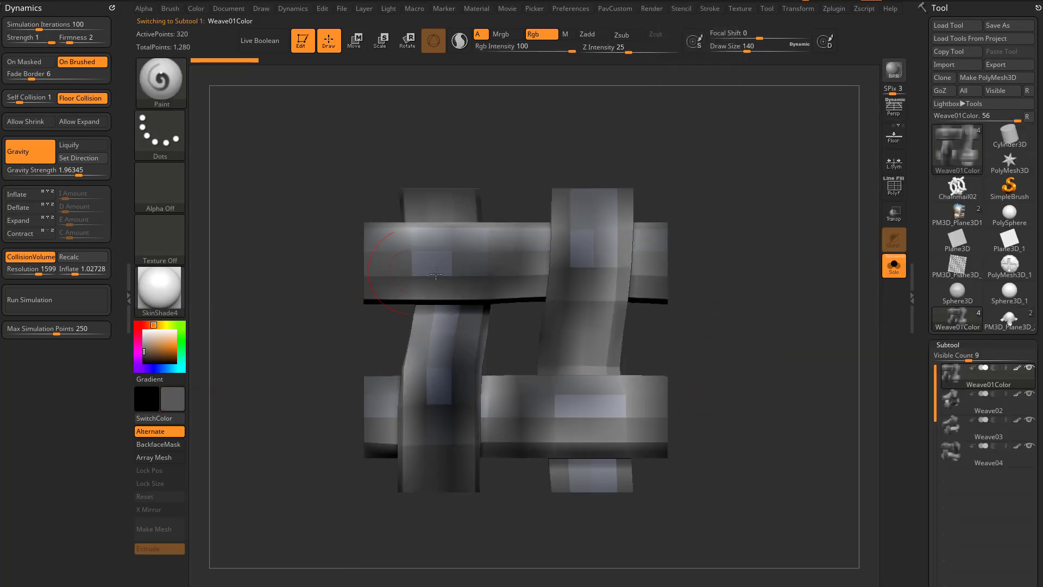
{"action": "mouse_move", "coordinate": [602, 271]}
{"action": "left_mouse_down"}
{"action": "mouse_move", "coordinate": [611, 236]}
{"action": "mouse_move", "coordinate": [583, 408]}
{"action": "mouse_move", "coordinate": [619, 439]}
{"action": "left_mouse_up"}
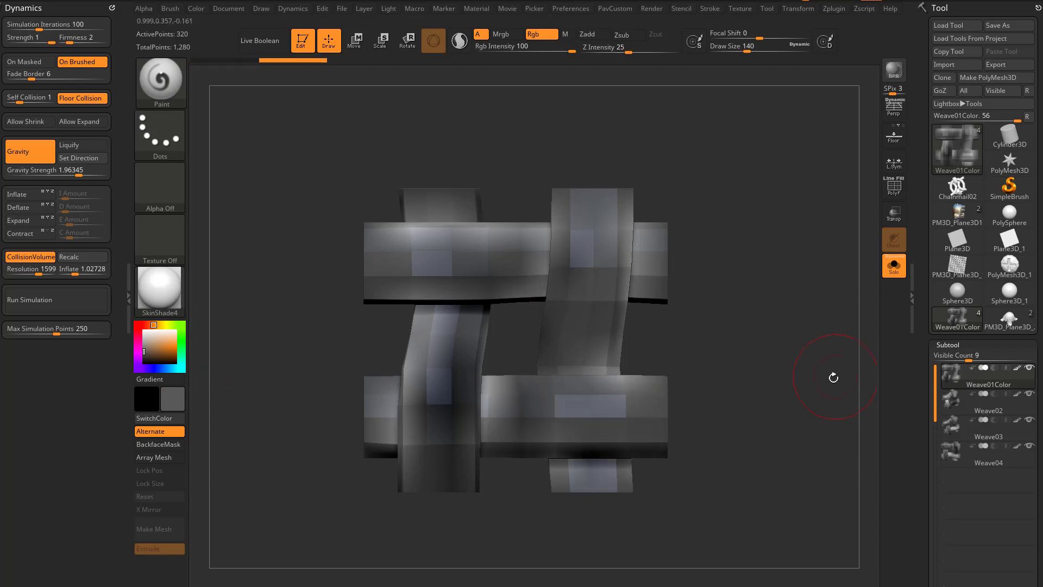
{"action": "key", "text": "ctrl+z"}
{"action": "key", "text": "s"}
{"action": "left_click_drag", "start_coordinate": [807, 380], "coordinate": [794, 381]}
{"action": "key", "text": "ctrl+z"}
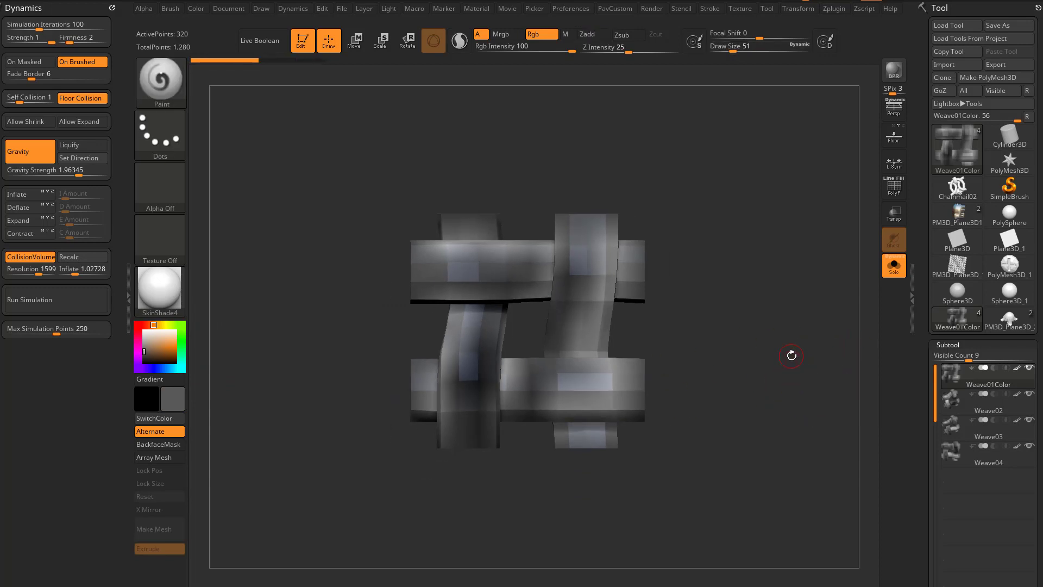
Step: Return to the Standard brush and compare the weave subtools at an angle, ending on Weave01Color
{"action": "mouse_move", "coordinate": [747, 336]}
{"action": "left_mouse_down"}
{"action": "mouse_move", "coordinate": [741, 330]}
{"action": "mouse_move", "coordinate": [744, 365]}
{"action": "mouse_move", "coordinate": [753, 356]}
{"action": "left_mouse_up"}
{"action": "key", "text": "b"}
{"action": "key", "text": "s"}
{"action": "key", "text": "t"}
{"action": "left_click", "coordinate": [978, 428]}
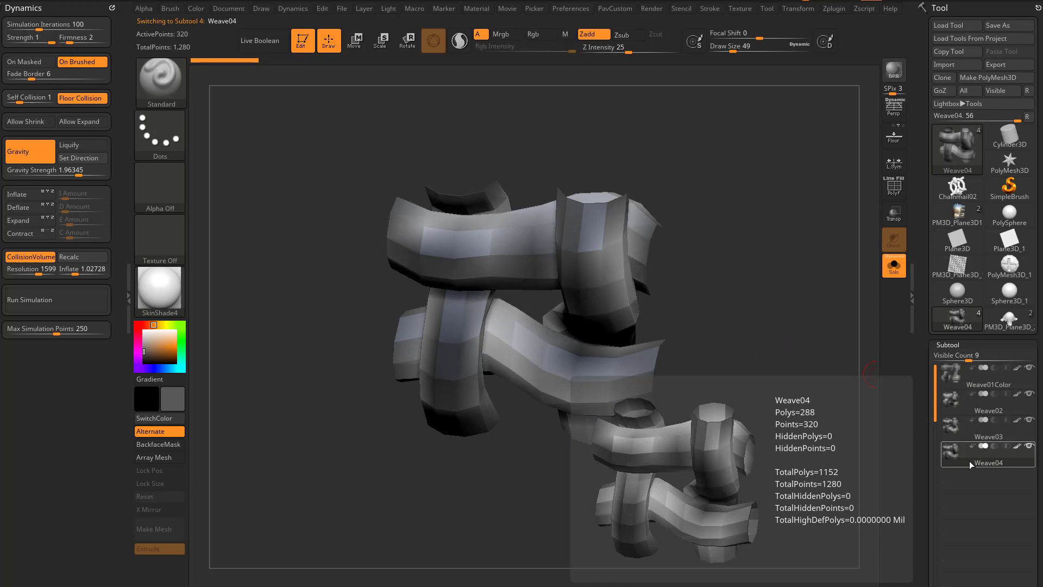
{"action": "left_click", "coordinate": [974, 408]}
{"action": "left_click", "coordinate": [965, 385]}
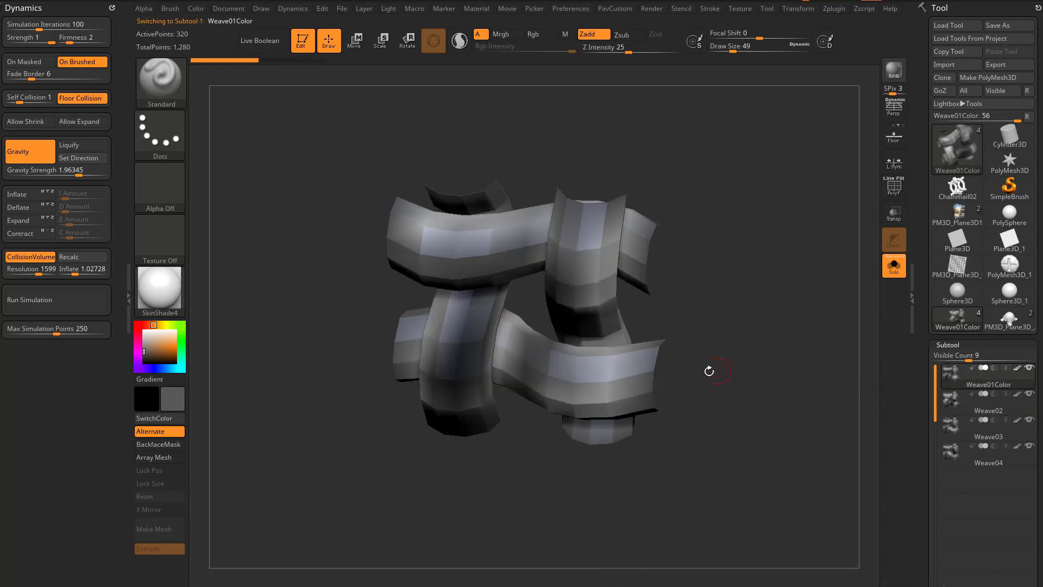
Step: Go through the Weave02, Weave03 and Weave04 variations and examine Weave04 from the front with PolyFrame on
{"action": "key", "text": "s"}
{"action": "mouse_move", "coordinate": [710, 369]}
{"action": "left_mouse_down"}
{"action": "mouse_move", "coordinate": [720, 361]}
{"action": "mouse_move", "coordinate": [764, 389]}
{"action": "left_mouse_up"}
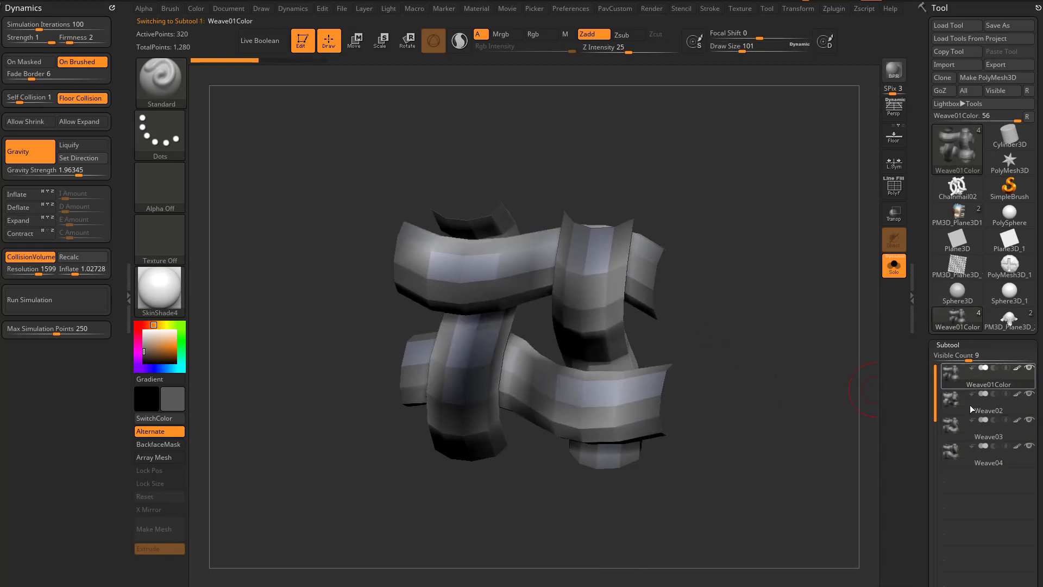
{"action": "left_click", "coordinate": [985, 419]}
{"action": "left_click", "coordinate": [985, 413]}
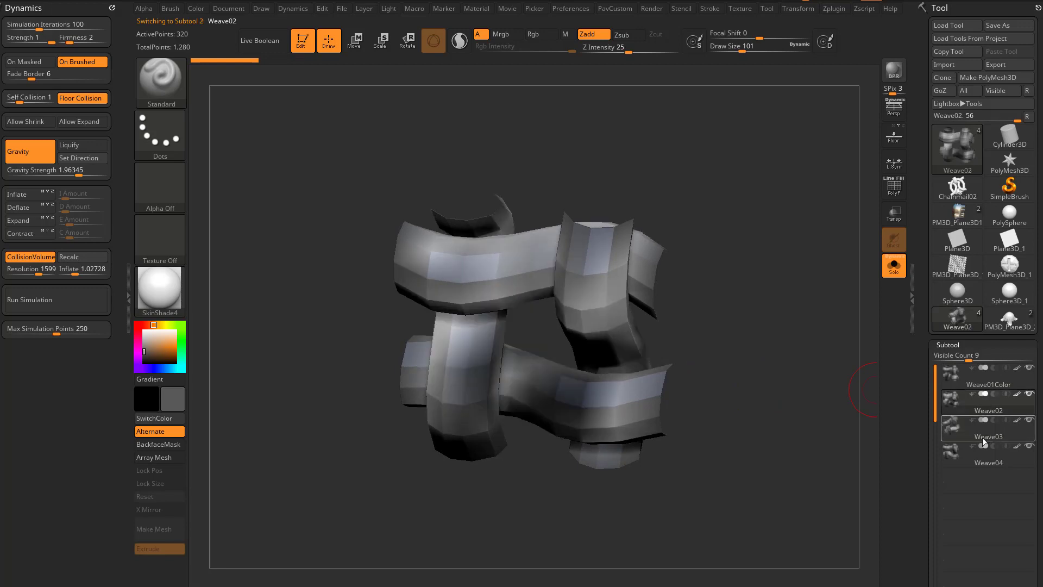
{"action": "left_click", "coordinate": [984, 437]}
{"action": "left_click", "coordinate": [985, 445]}
{"action": "left_click_drag", "start_coordinate": [822, 408], "coordinate": [784, 409], "text": "shift"}
{"action": "key", "text": "s"}
{"action": "left_click_drag", "start_coordinate": [792, 358], "coordinate": [784, 350], "text": "alt"}
{"action": "left_click", "coordinate": [899, 196]}
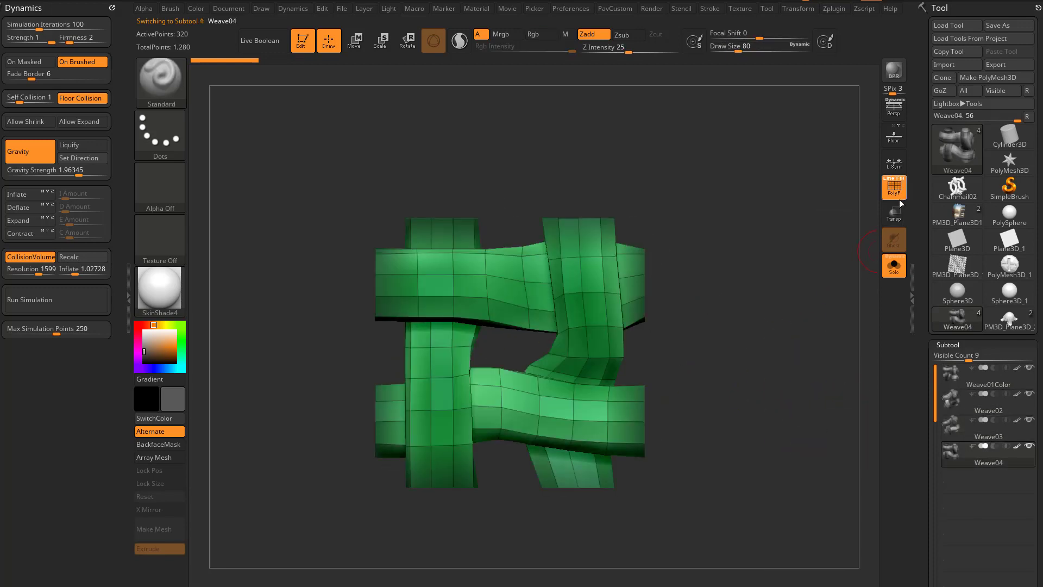
{"action": "left_click", "coordinate": [899, 197]}
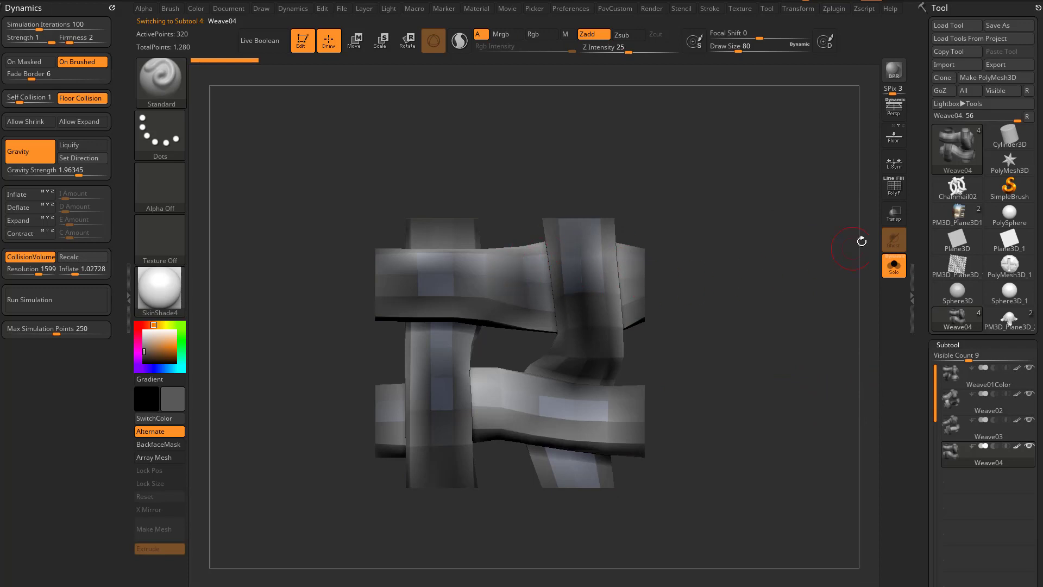
{"action": "left_click", "coordinate": [894, 187]}
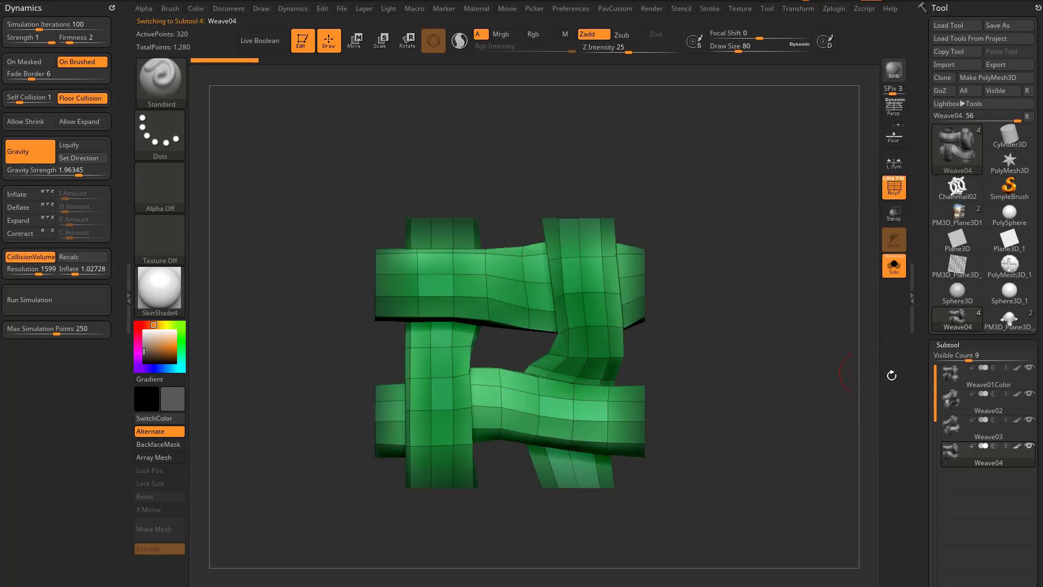
Step: Select the Weave02 subtool and deform its upper horizontal strand with the Move brush, undoing the last stroke
{"action": "left_click", "coordinate": [959, 401]}
{"action": "key", "text": "b"}
{"action": "key", "text": "m"}
{"action": "key", "text": "v"}
{"action": "left_click_drag", "start_coordinate": [512, 310], "coordinate": [513, 326]}
{"action": "mouse_move", "coordinate": [490, 307]}
{"action": "left_mouse_down"}
{"action": "mouse_move", "coordinate": [487, 294]}
{"action": "mouse_move", "coordinate": [421, 289]}
{"action": "left_mouse_up"}
{"action": "key", "text": "ctrl+z"}
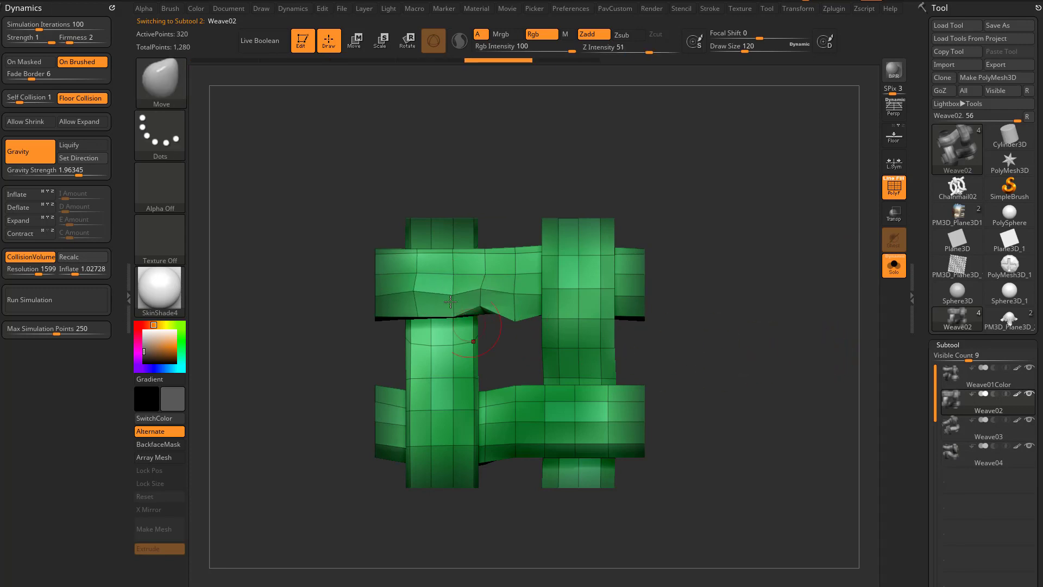
Step: Smooth the upper and lower horizontal strands of Weave02 so they narrow between the crossings
{"action": "left_click_drag", "start_coordinate": [641, 211], "coordinate": [565, 214]}
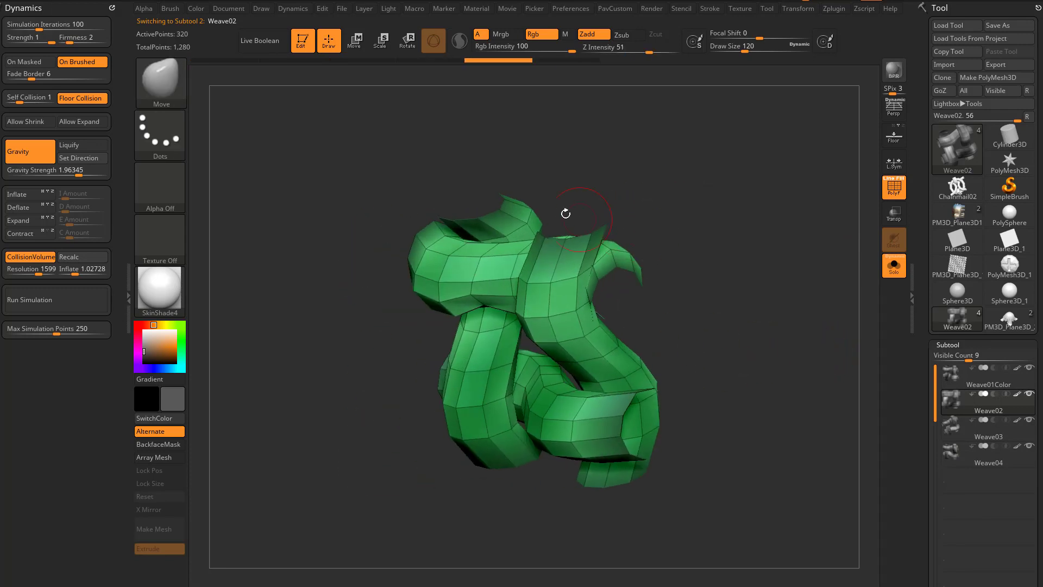
{"action": "left_click_drag", "start_coordinate": [681, 194], "coordinate": [699, 190], "text": "shift"}
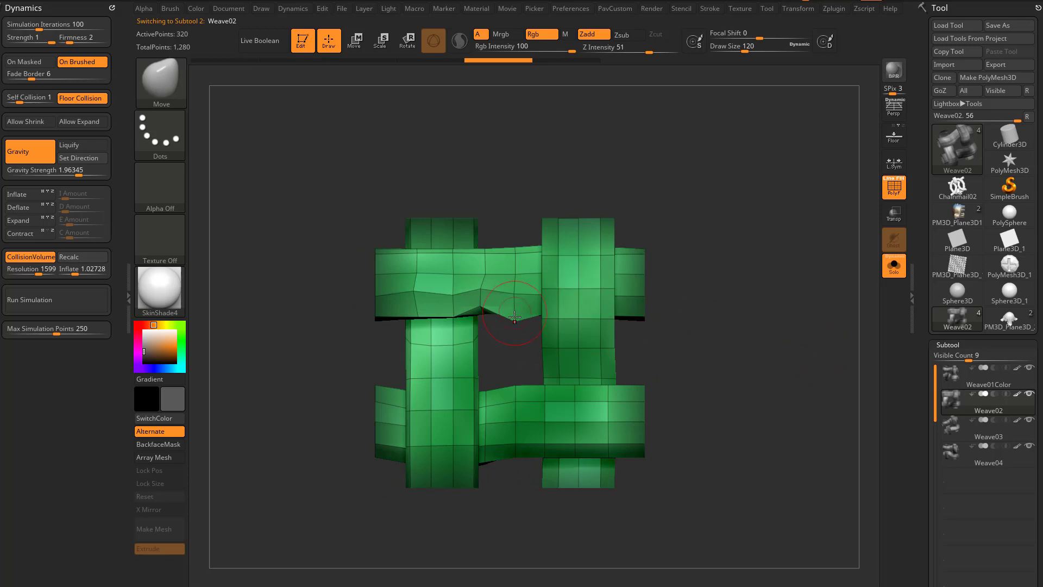
{"action": "mouse_move", "coordinate": [514, 315]}
{"action": "left_mouse_down", "text": "shift"}
{"action": "mouse_move", "coordinate": [483, 283]}
{"action": "mouse_move", "coordinate": [531, 302]}
{"action": "mouse_move", "coordinate": [541, 320]}
{"action": "mouse_move", "coordinate": [527, 326]}
{"action": "left_mouse_up", "text": "shift"}
{"action": "left_click_drag", "start_coordinate": [527, 416], "coordinate": [517, 417], "text": "shift"}
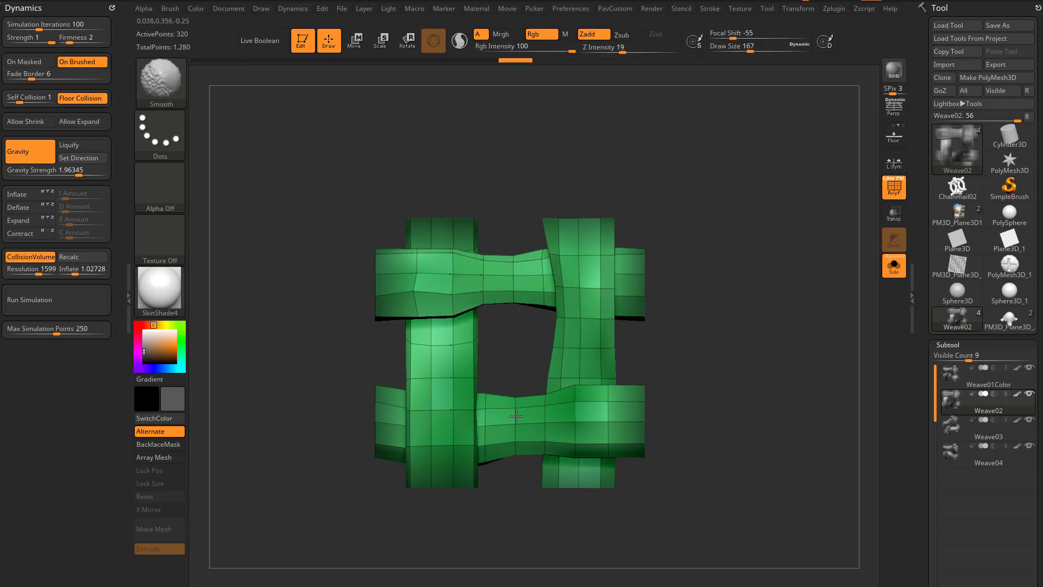
Step: Turn off PolyFrame and set up the Standard brush to paint Rgb colour only, with Zadd off
{"action": "key", "text": "shift+f"}
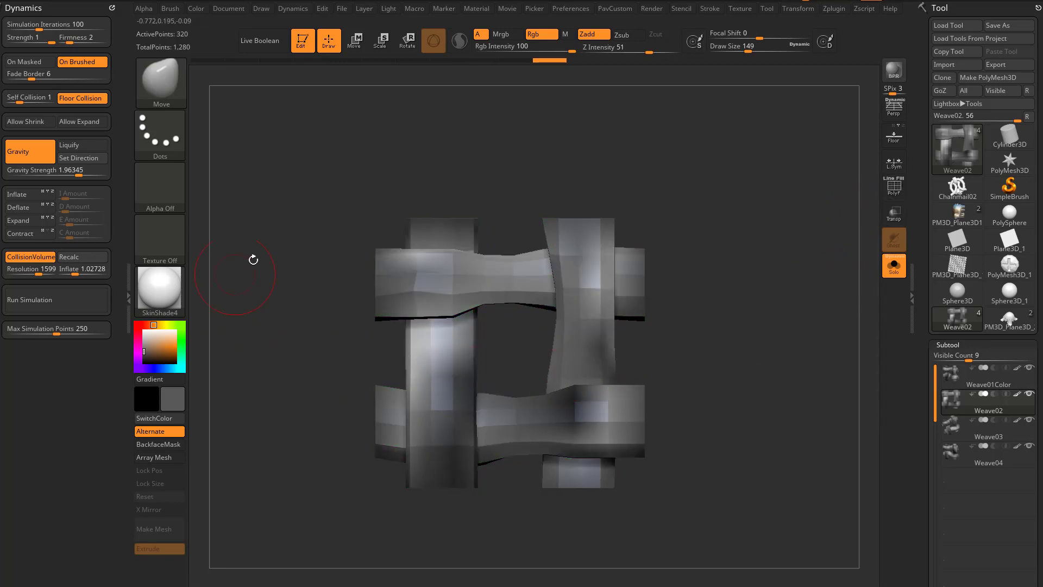
{"action": "key", "text": "b"}
{"action": "key", "text": "p"}
{"action": "key", "text": "a"}
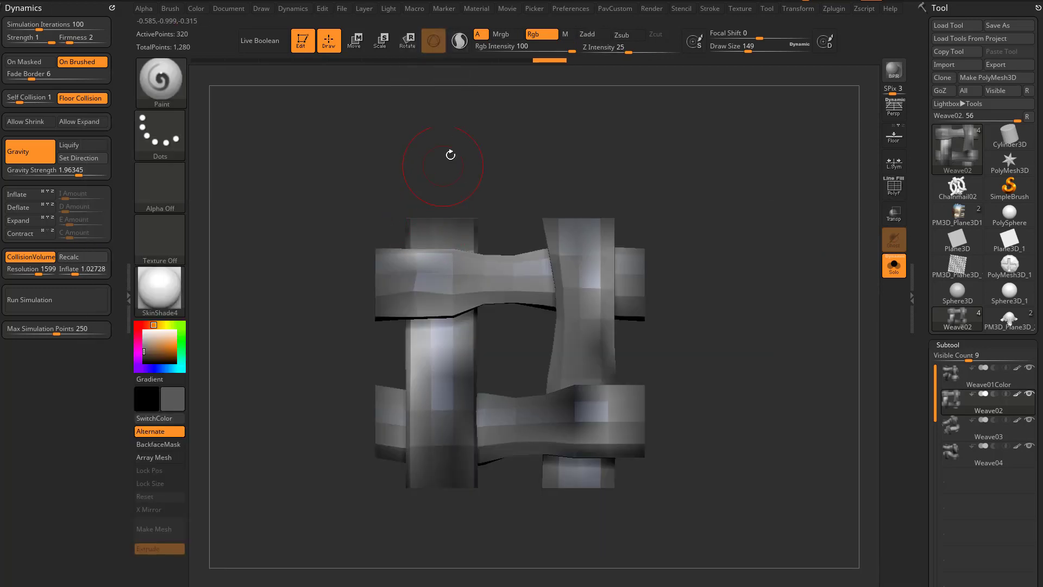
{"action": "key", "text": "b"}
{"action": "key", "text": "s"}
{"action": "key", "text": "t"}
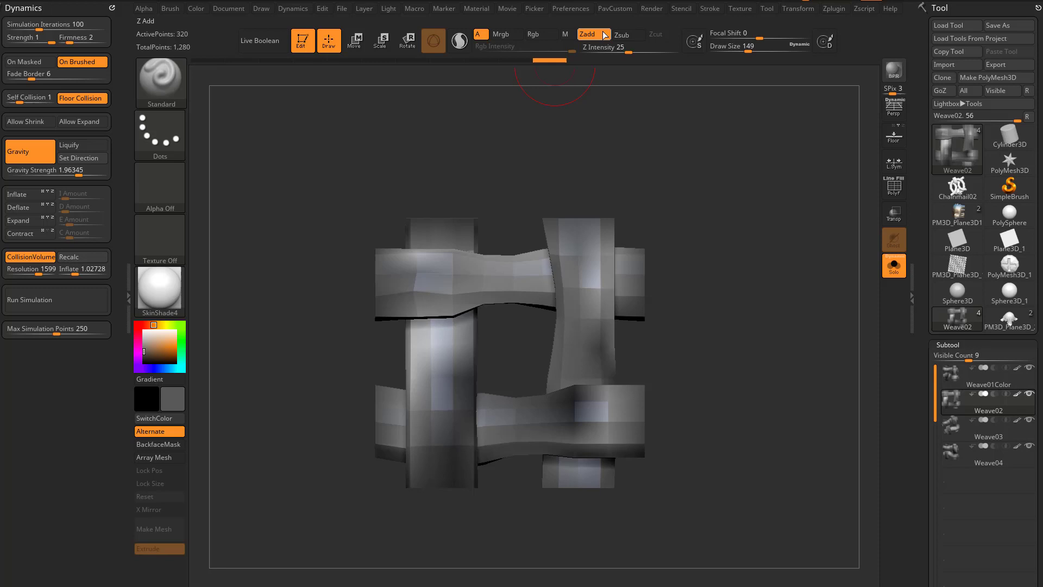
{"action": "left_click", "coordinate": [543, 36]}
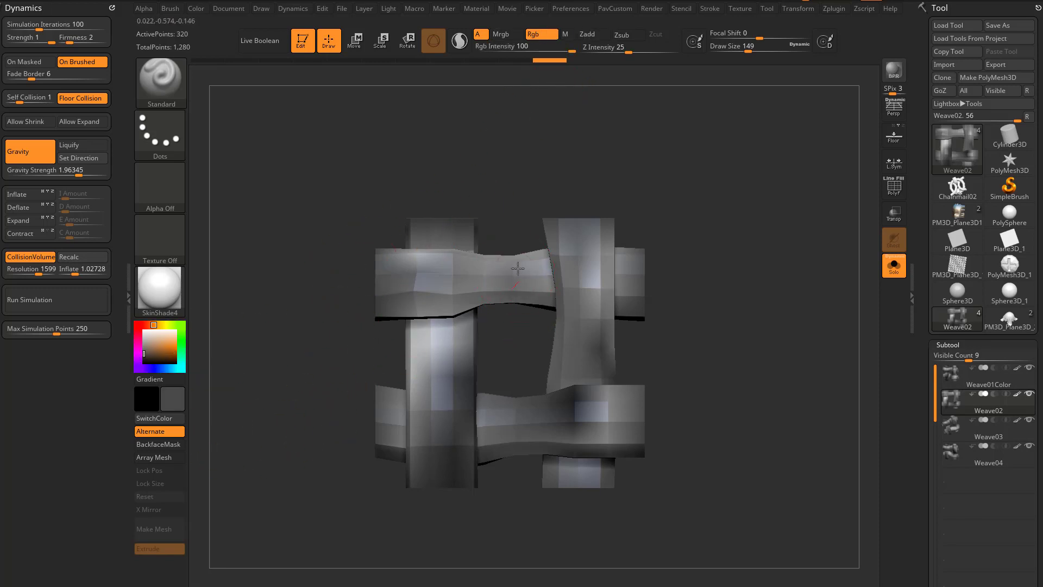
Step: Look through the Weave03 and Weave04 subtools and return to Weave01Color
{"action": "left_click", "coordinate": [983, 428]}
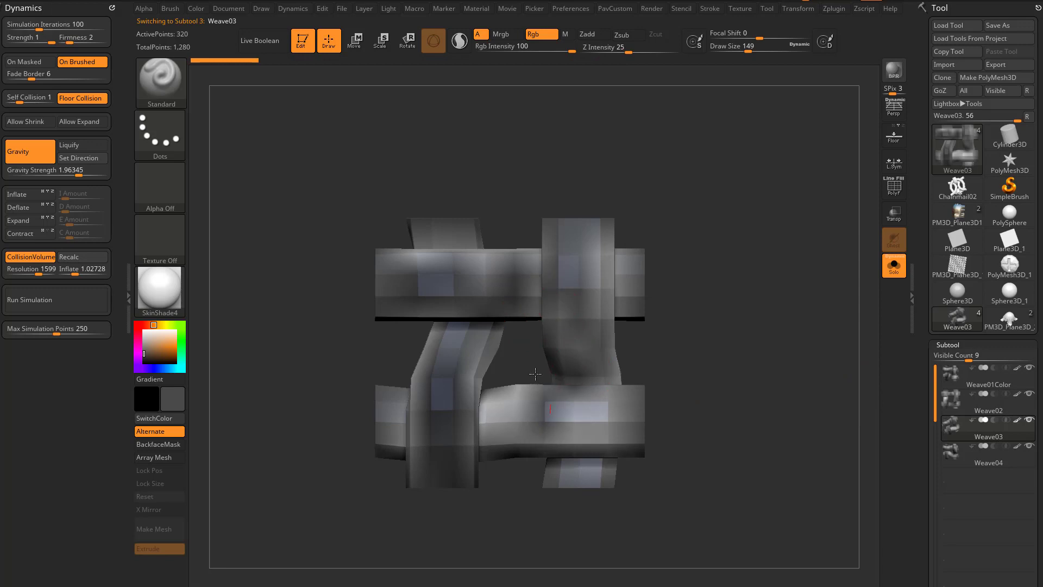
{"action": "left_click", "coordinate": [984, 455]}
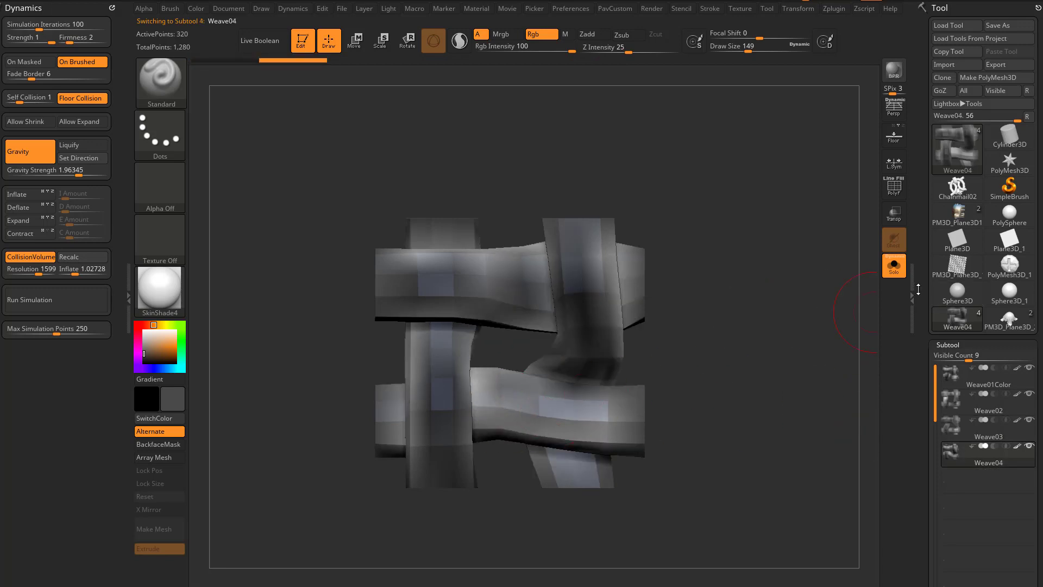
{"action": "left_click", "coordinate": [985, 385]}
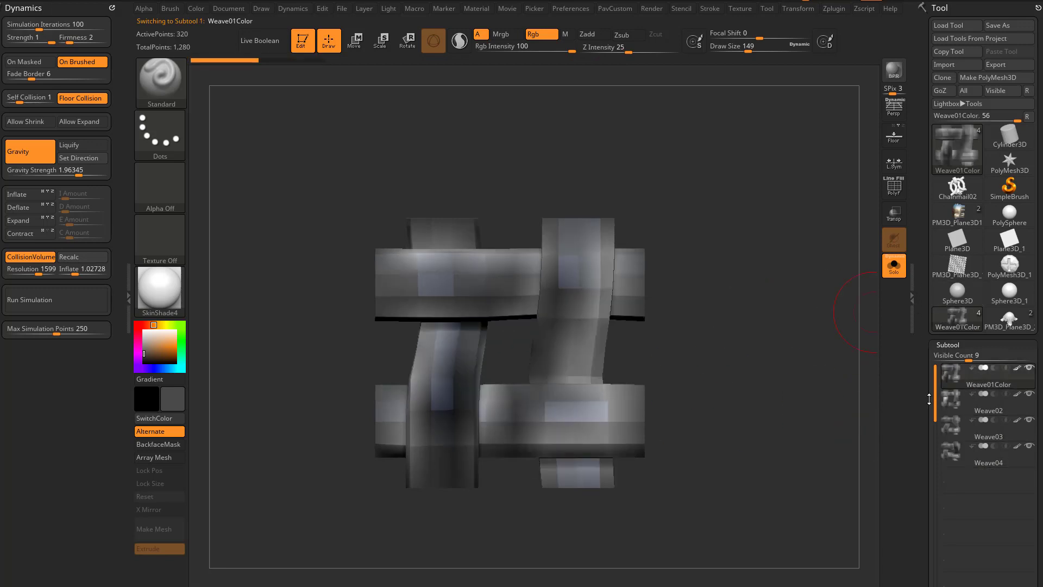
Step: Open the rename prompt for the Weave01Color subtool and leave its title as it is
{"action": "scroll", "coordinate": [973, 435], "scroll_direction": "down", "scroll_amount": 5}
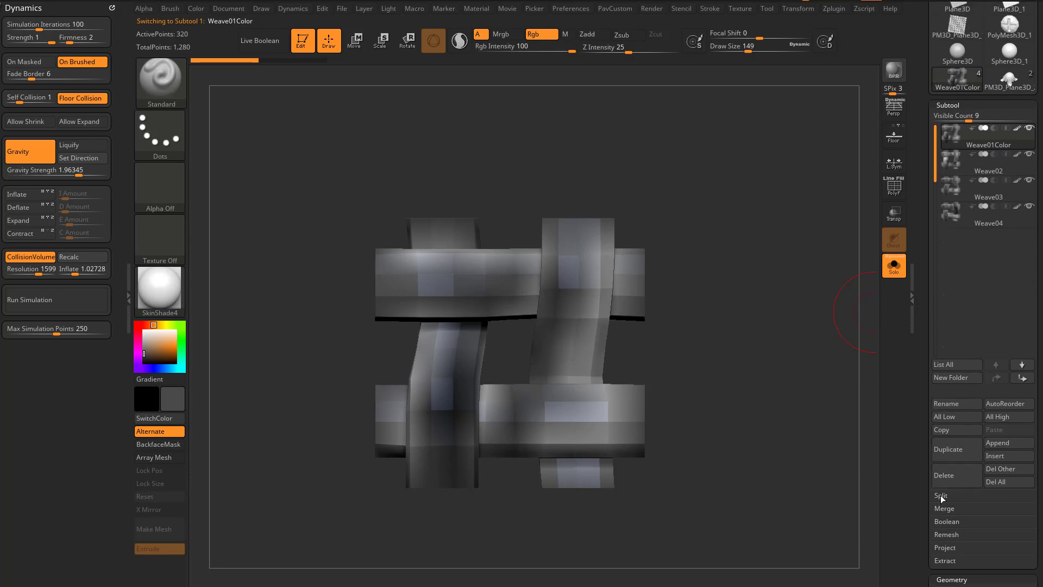
{"action": "scroll", "coordinate": [941, 498], "scroll_direction": "down", "scroll_amount": 2}
{"action": "left_click", "coordinate": [954, 389]}
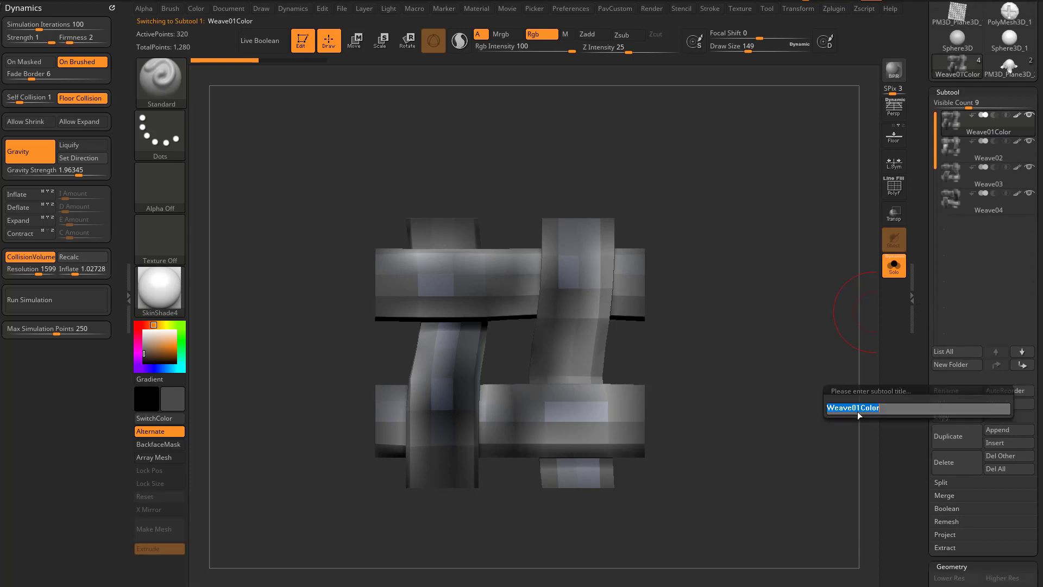
{"action": "left_click", "coordinate": [924, 310]}
{"action": "left_click_drag", "start_coordinate": [925, 312], "coordinate": [925, 433]}
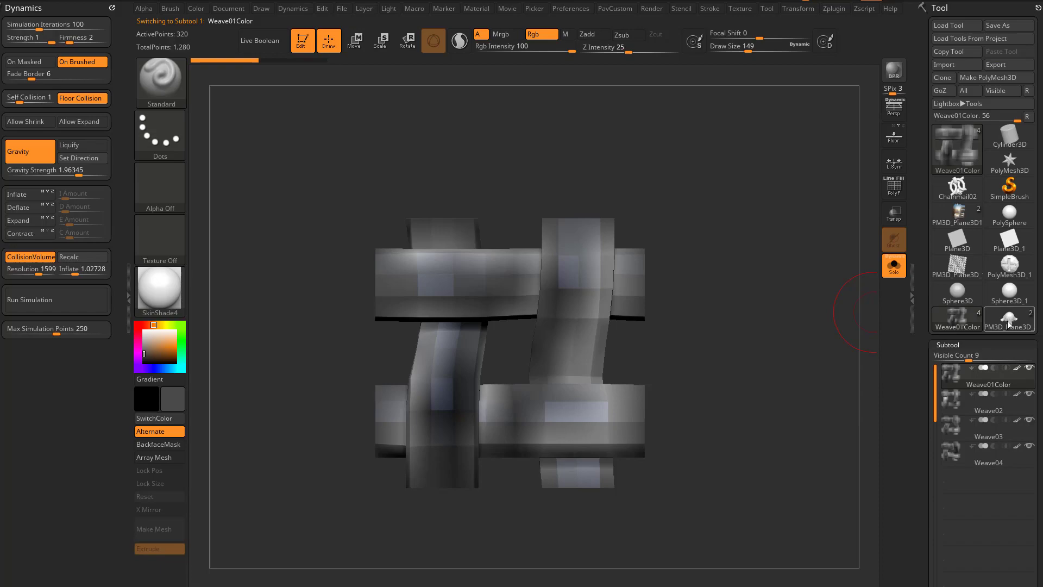
Step: Switch to the draped PM3D_Plane3D_2 tool, set the active colour to white and assign Weave01Color as its MicroPoly pattern
{"action": "left_click", "coordinate": [1007, 320]}
{"action": "left_click_drag", "start_coordinate": [764, 365], "coordinate": [296, 332]}
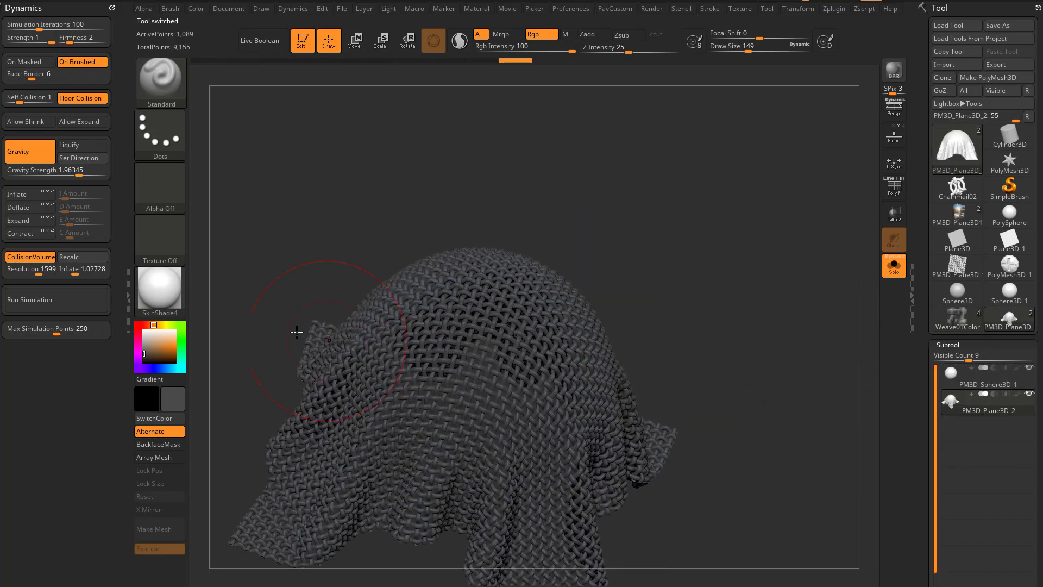
{"action": "left_click_drag", "start_coordinate": [150, 340], "coordinate": [140, 327]}
{"action": "left_click_drag", "start_coordinate": [233, 350], "coordinate": [819, 346]}
{"action": "left_click_drag", "start_coordinate": [925, 356], "coordinate": [926, 239]}
{"action": "left_click", "coordinate": [963, 264]}
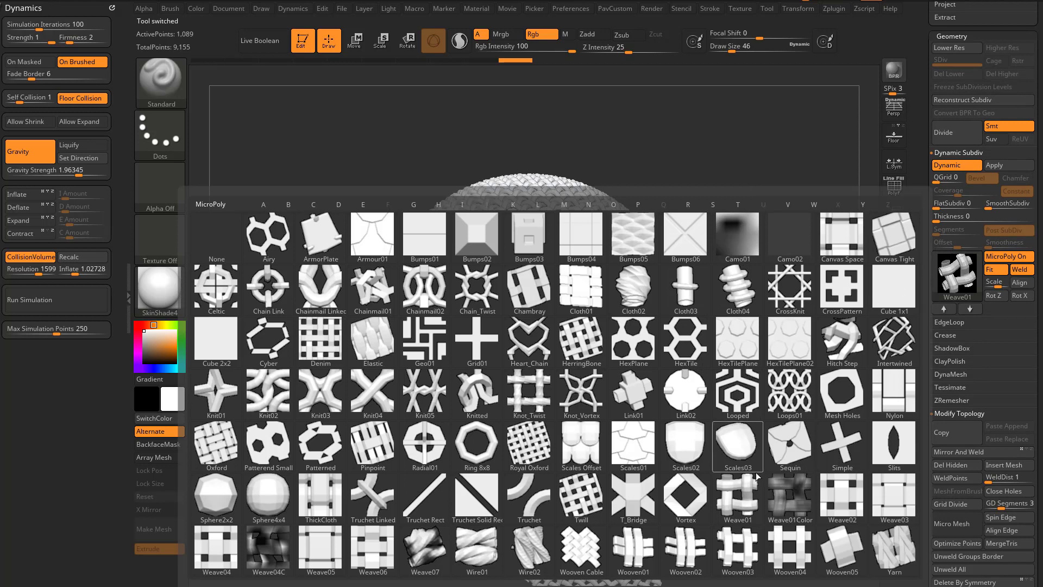
{"action": "left_click", "coordinate": [797, 500]}
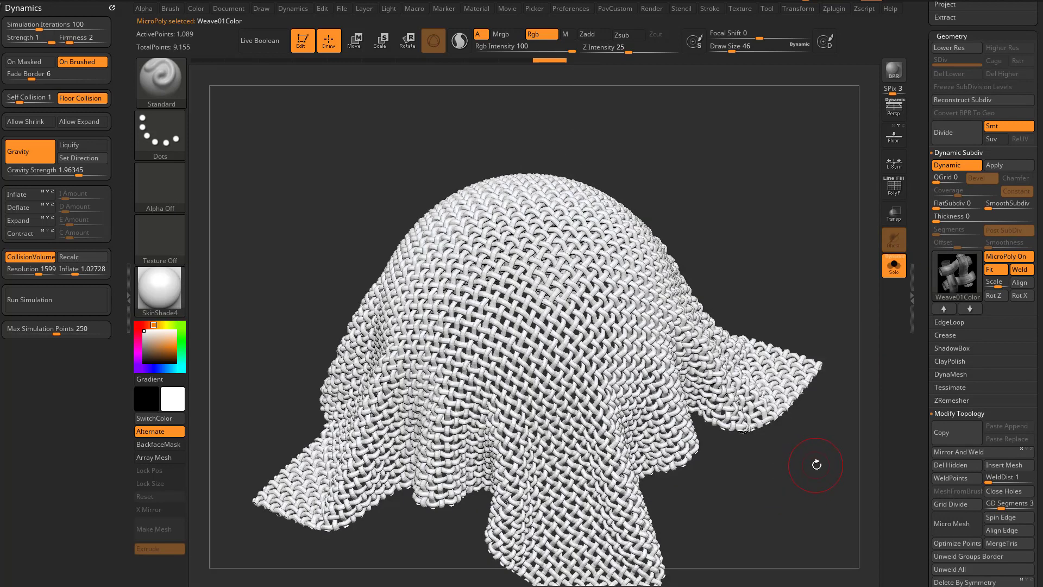
Step: Turn on polypaint display for the PM3D_Plane3D_2 subtool and toggle its dynamic MicroPoly off and back on
{"action": "left_click_drag", "start_coordinate": [927, 297], "coordinate": [929, 405]}
{"action": "left_click_drag", "start_coordinate": [930, 326], "coordinate": [959, 396]}
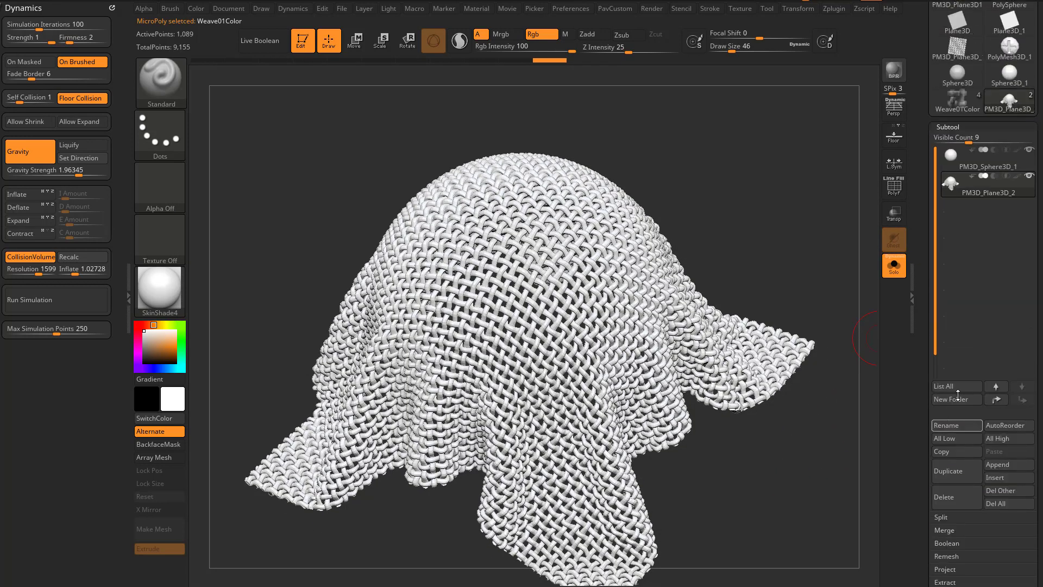
{"action": "left_click", "coordinate": [1019, 176]}
{"action": "key", "text": "s"}
{"action": "mouse_move", "coordinate": [778, 293]}
{"action": "left_mouse_down", "text": "alt"}
{"action": "mouse_move", "coordinate": [762, 274]}
{"action": "mouse_move", "coordinate": [789, 271]}
{"action": "mouse_move", "coordinate": [620, 332]}
{"action": "left_mouse_up", "text": "alt"}
{"action": "scroll", "coordinate": [921, 347], "scroll_direction": "down", "scroll_amount": 10}
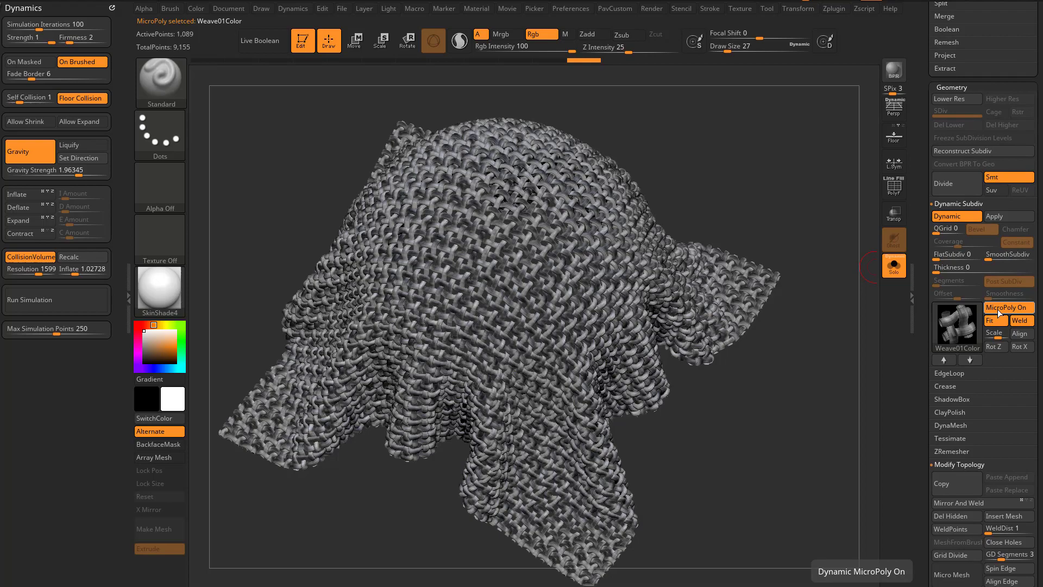
{"action": "left_click", "coordinate": [998, 308]}
{"action": "left_click", "coordinate": [999, 308]}
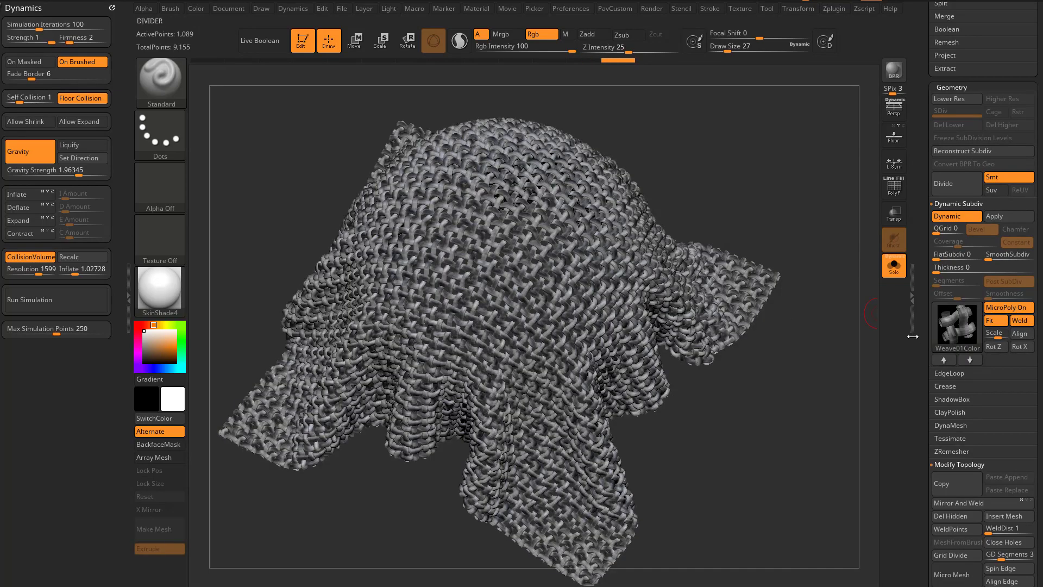
Step: Set the draped plane's dynamic SmoothSubdiv to 2
{"action": "scroll", "coordinate": [1000, 310], "scroll_direction": "down", "scroll_amount": 1}
{"action": "mouse_move", "coordinate": [799, 368]}
{"action": "left_mouse_down"}
{"action": "mouse_move", "coordinate": [804, 326]}
{"action": "mouse_move", "coordinate": [817, 337]}
{"action": "mouse_move", "coordinate": [804, 347]}
{"action": "mouse_move", "coordinate": [830, 312]}
{"action": "mouse_move", "coordinate": [855, 337]}
{"action": "left_mouse_up"}
{"action": "key", "text": "s"}
{"action": "mouse_move", "coordinate": [923, 336]}
{"action": "left_mouse_down"}
{"action": "mouse_move", "coordinate": [929, 449]}
{"action": "mouse_move", "coordinate": [925, 360]}
{"action": "mouse_move", "coordinate": [937, 328]}
{"action": "left_mouse_up"}
{"action": "left_click_drag", "start_coordinate": [796, 327], "coordinate": [872, 275]}
{"action": "left_click_drag", "start_coordinate": [990, 272], "coordinate": [998, 275]}
{"action": "mouse_move", "coordinate": [843, 298]}
{"action": "left_mouse_down"}
{"action": "mouse_move", "coordinate": [833, 296]}
{"action": "mouse_move", "coordinate": [846, 302]}
{"action": "left_mouse_up"}
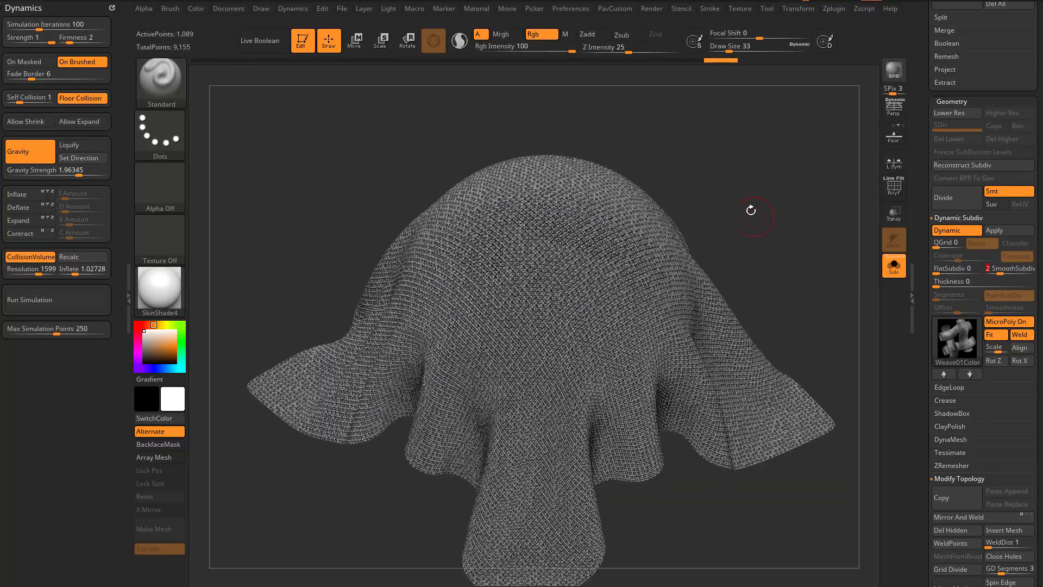
Step: Examine the smoothed weave on the draped plane up close and from several angles
{"action": "mouse_move", "coordinate": [750, 212]}
{"action": "left_mouse_down"}
{"action": "mouse_move", "coordinate": [814, 269]}
{"action": "mouse_move", "coordinate": [782, 275]}
{"action": "mouse_move", "coordinate": [792, 242]}
{"action": "left_mouse_up"}
{"action": "key", "text": "s"}
{"action": "left_click", "coordinate": [792, 239]}
{"action": "key", "text": "s"}
{"action": "mouse_move", "coordinate": [738, 304]}
{"action": "left_mouse_down"}
{"action": "mouse_move", "coordinate": [788, 274]}
{"action": "mouse_move", "coordinate": [729, 326]}
{"action": "mouse_move", "coordinate": [715, 319]}
{"action": "left_mouse_up"}
{"action": "left_click", "coordinate": [786, 275]}
{"action": "key", "text": "s"}
{"action": "left_click", "coordinate": [706, 320]}
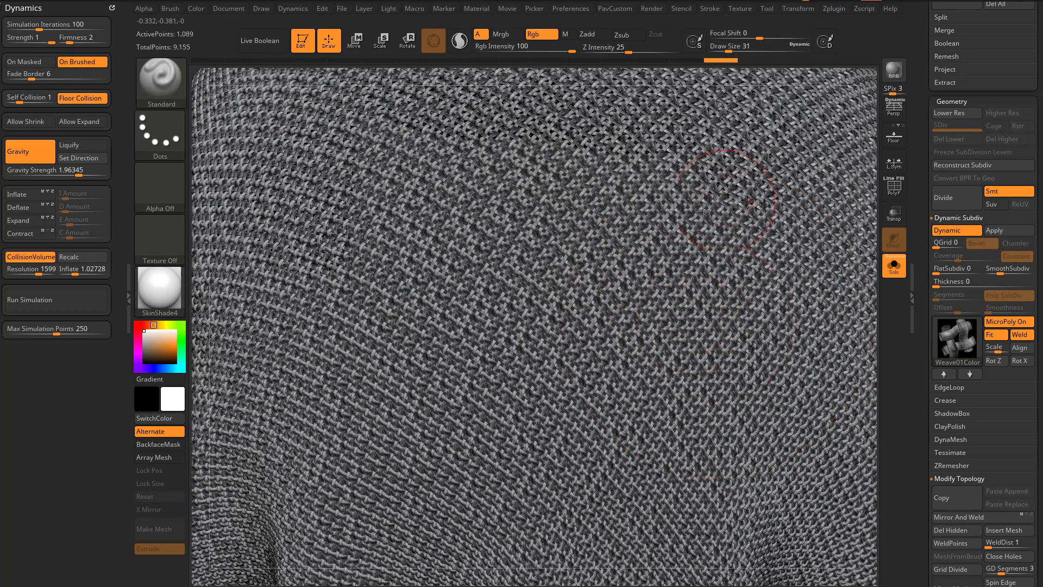
{"action": "left_click_drag", "start_coordinate": [870, 291], "coordinate": [821, 226], "text": "alt"}
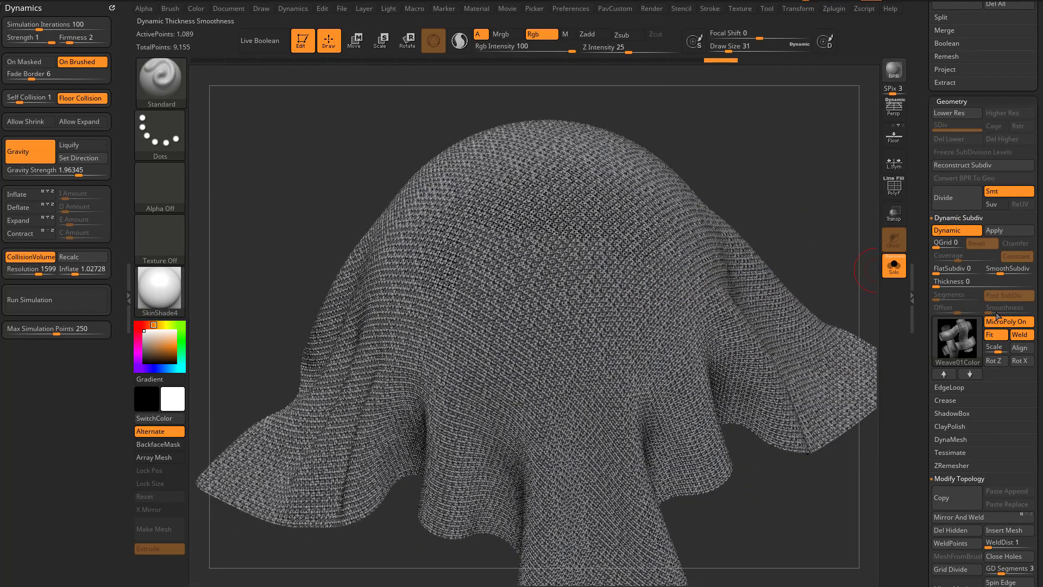
Step: Lower the draped plane's SmoothSubdiv level and toggle MicroPoly off and back on
{"action": "left_click_drag", "start_coordinate": [999, 270], "coordinate": [993, 270]}
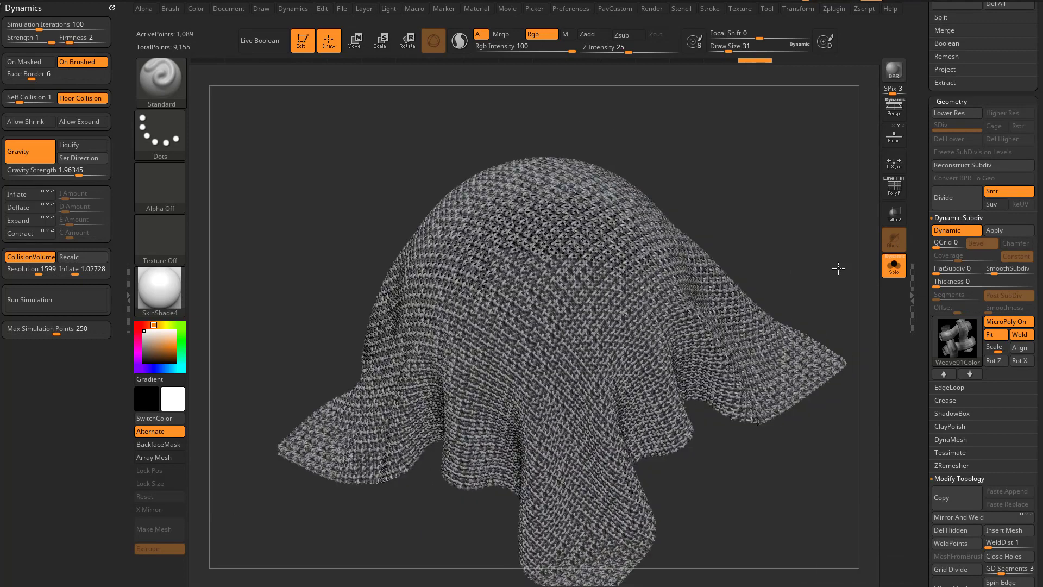
{"action": "left_click_drag", "start_coordinate": [841, 268], "coordinate": [822, 299]}
{"action": "key", "text": "s"}
{"action": "left_click", "coordinate": [828, 274]}
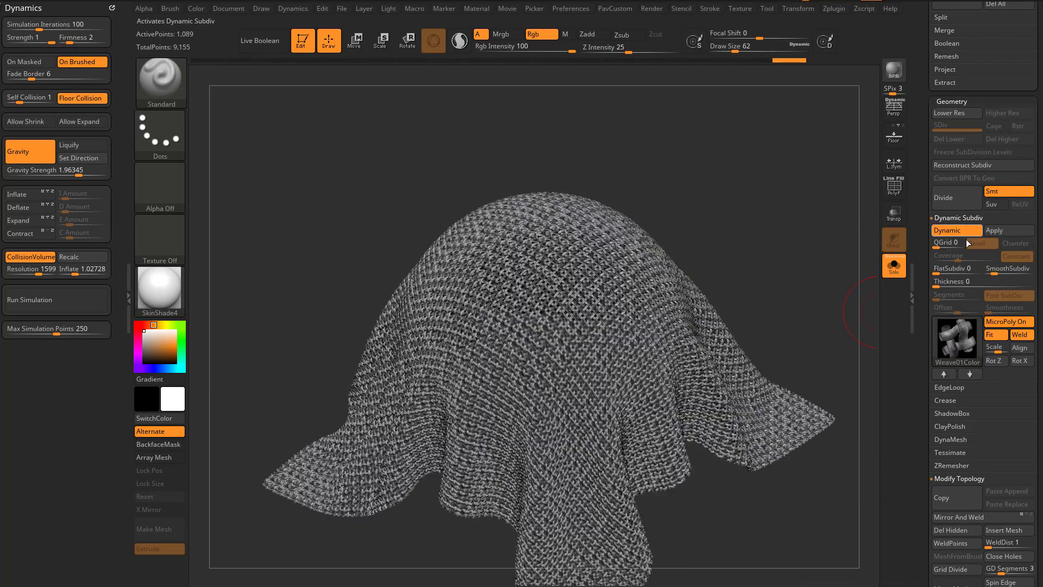
{"action": "left_click", "coordinate": [1007, 321]}
{"action": "left_click", "coordinate": [1008, 321]}
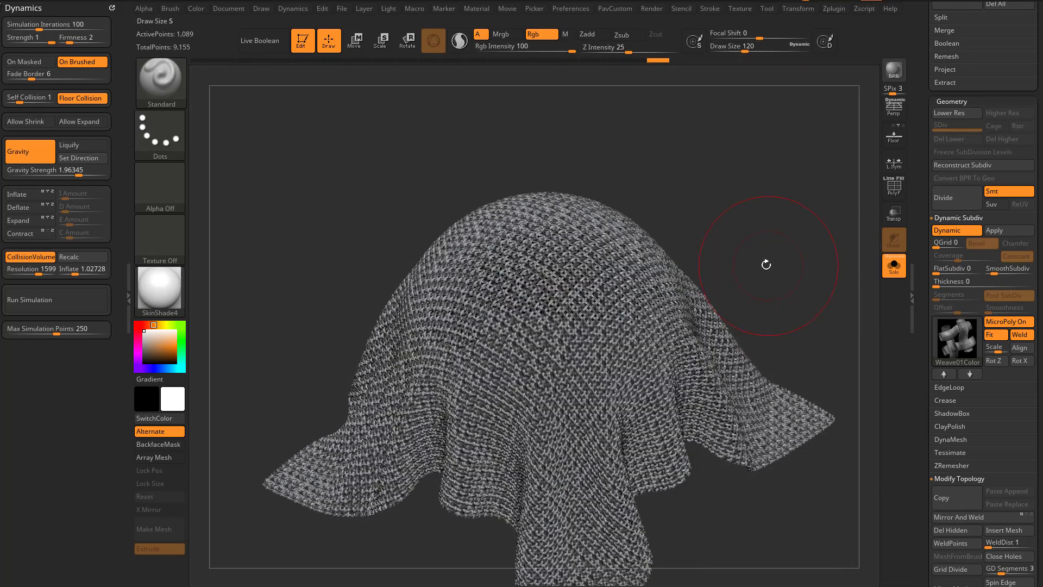
Step: Pick bright yellow, paint a large round patch on the upper front of the draped weave and switch the material to SketchShaded2
{"action": "key", "text": "s"}
{"action": "left_click", "coordinate": [773, 264]}
{"action": "left_click_drag", "start_coordinate": [779, 253], "coordinate": [879, 215]}
{"action": "scroll", "coordinate": [994, 272], "scroll_direction": "up", "scroll_amount": 5}
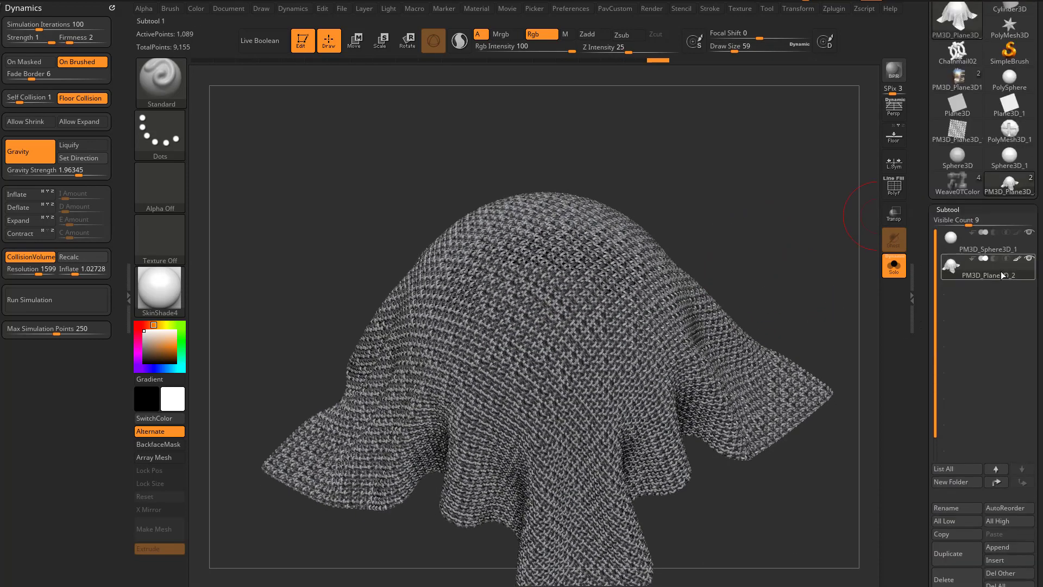
{"action": "scroll", "coordinate": [917, 290], "scroll_direction": "down", "scroll_amount": 5}
{"action": "left_click", "coordinate": [177, 342]}
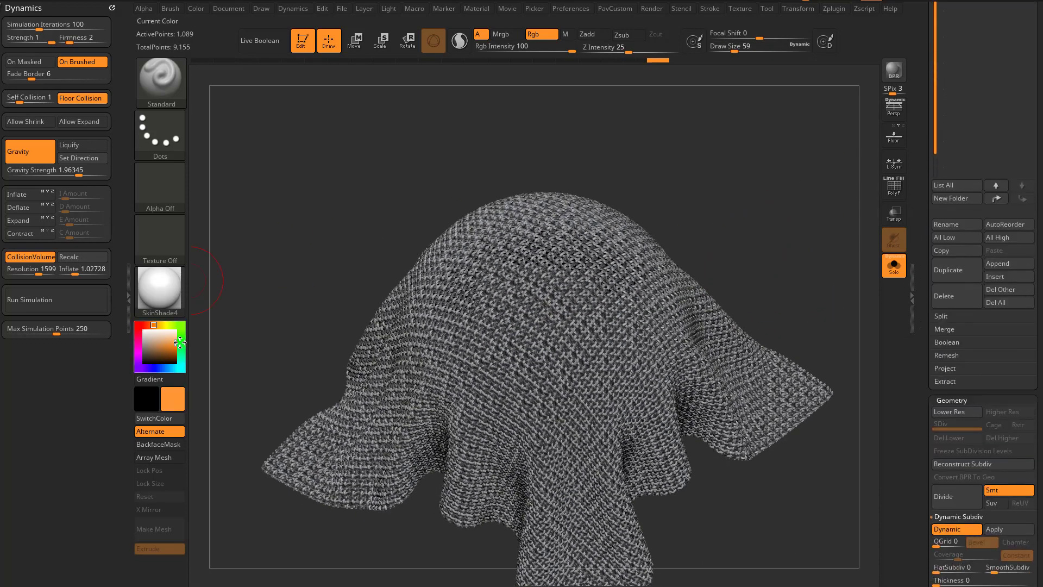
{"action": "left_click", "coordinate": [165, 326]}
{"action": "key", "text": "s"}
{"action": "left_click", "coordinate": [579, 313]}
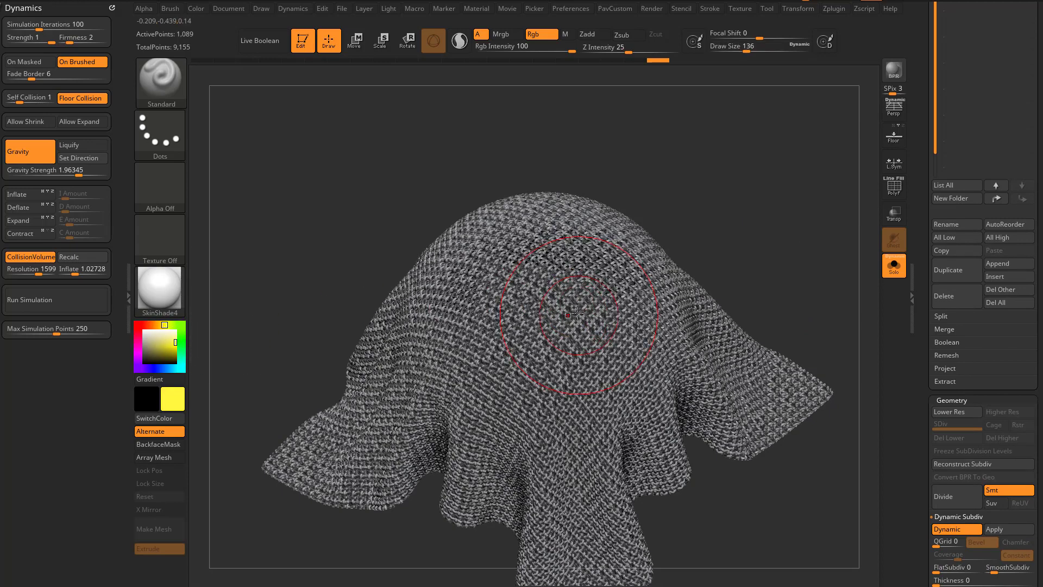
{"action": "right_click_drag", "start_coordinate": [573, 340], "coordinate": [554, 322], "text": "alt"}
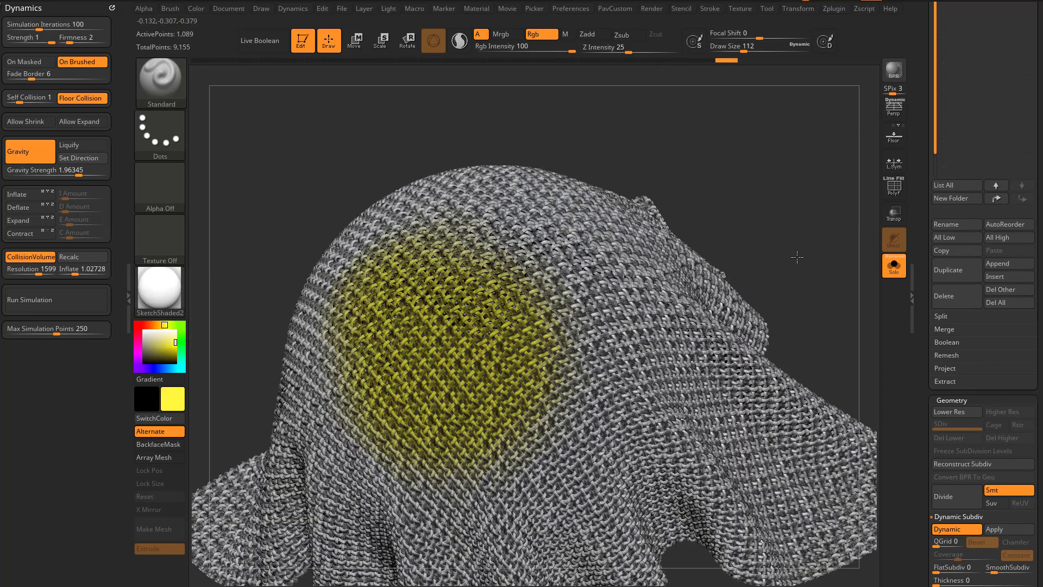
Step: Reduce the draw size to 74 and extend the yellow patch toward the top of the draped weave
{"action": "right_click_drag", "start_coordinate": [798, 258], "coordinate": [787, 297], "text": "ctrl"}
{"action": "key", "text": "s"}
{"action": "left_click", "coordinate": [651, 297]}
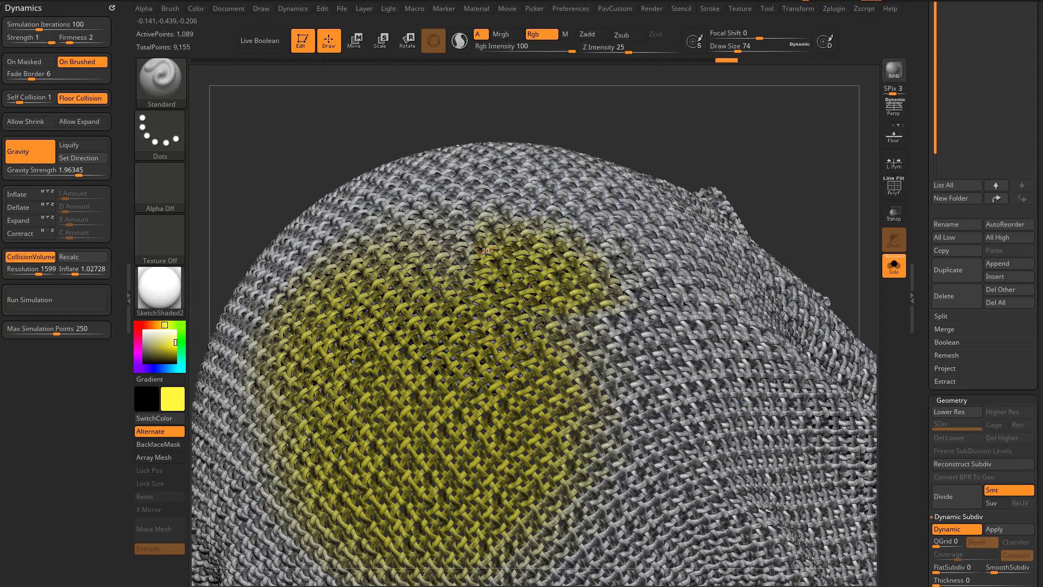
Step: Toggle MicroPoly off and back on to compare the paint on the base plane, and extend the yellow patch further
{"action": "scroll", "coordinate": [978, 272], "scroll_direction": "down", "scroll_amount": 5}
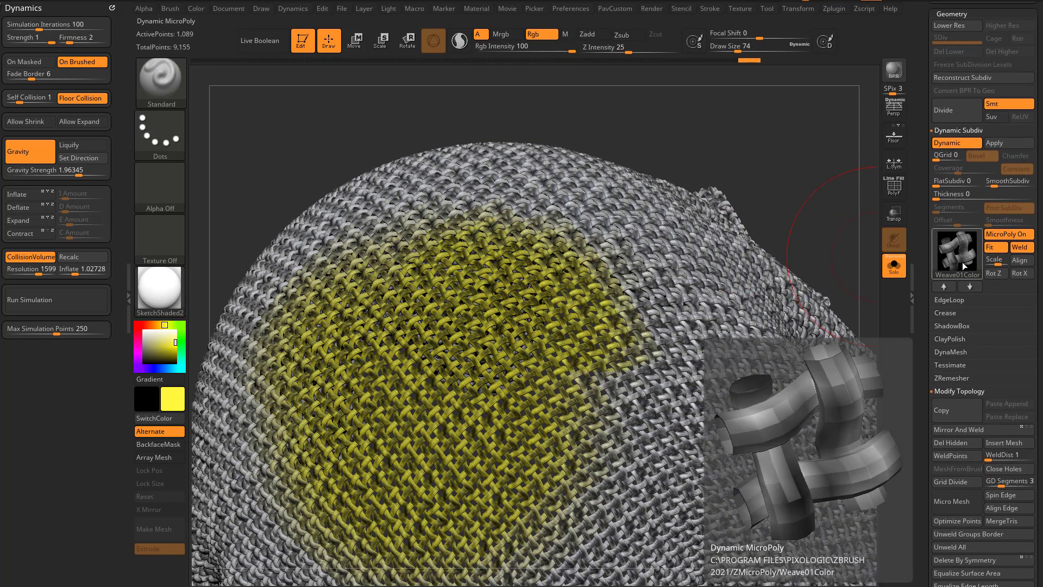
{"action": "left_click", "coordinate": [998, 234]}
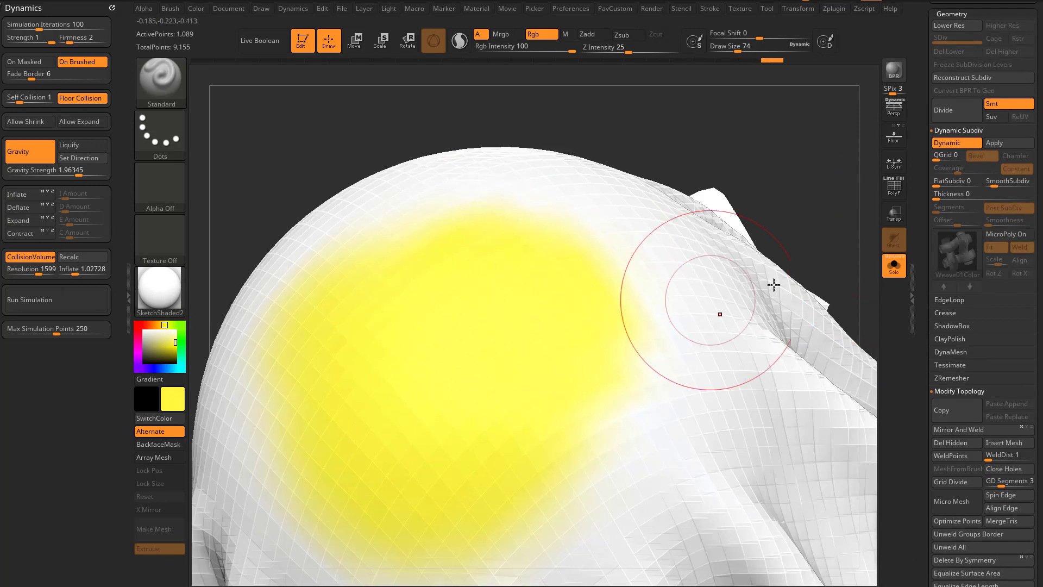
{"action": "left_click", "coordinate": [1006, 234]}
{"action": "right_click_drag", "start_coordinate": [776, 214], "coordinate": [801, 227]}
{"action": "left_click_drag", "start_coordinate": [809, 233], "coordinate": [679, 340]}
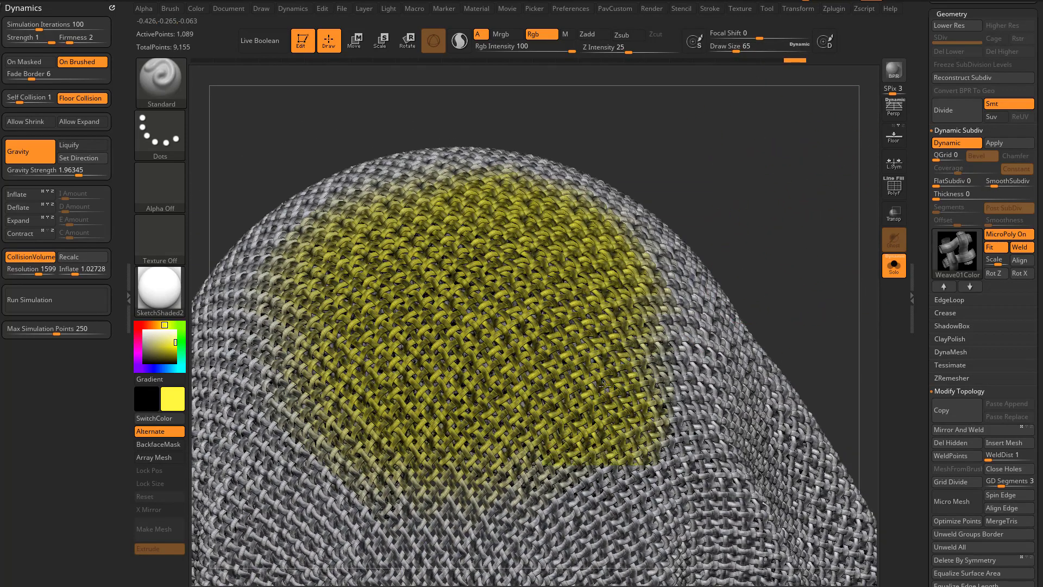
{"action": "left_click_drag", "start_coordinate": [803, 282], "coordinate": [761, 299]}
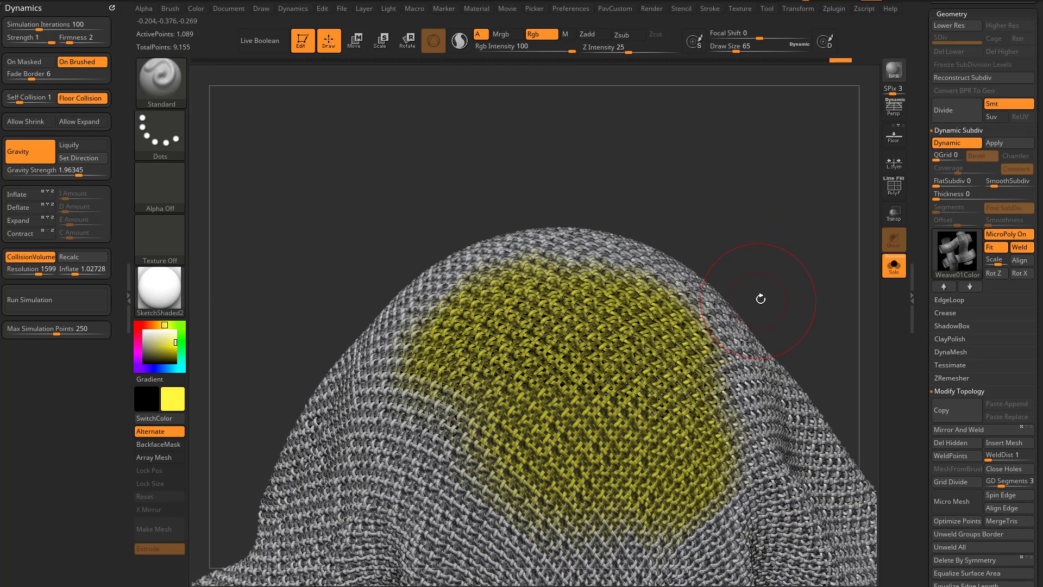
Step: Apply the dynamic MicroPoly weave to the mesh, examine the painted result and undo the last test stroke
{"action": "left_click", "coordinate": [1012, 142]}
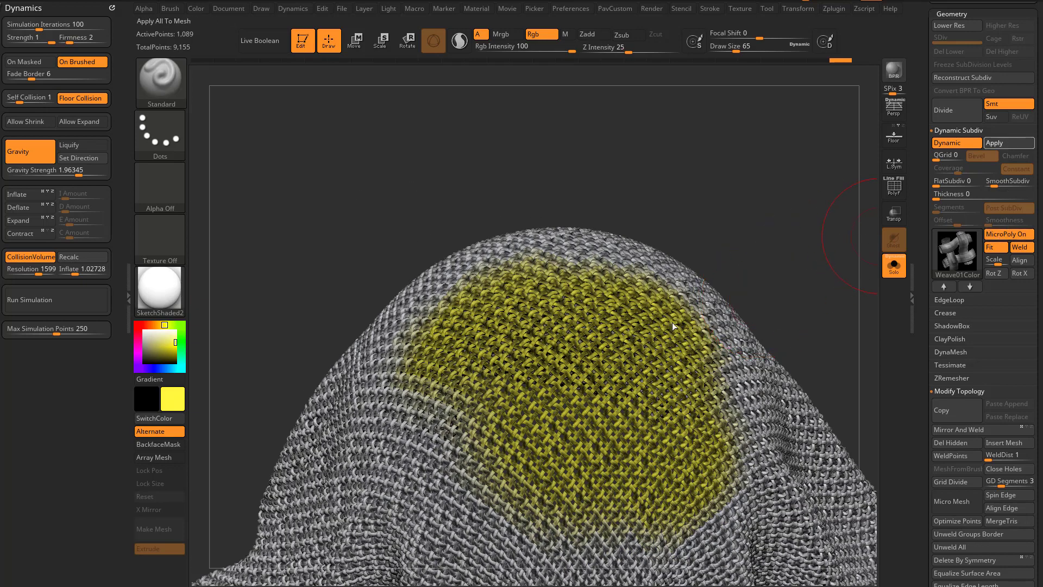
{"action": "left_click_drag", "start_coordinate": [761, 233], "coordinate": [268, 163]}
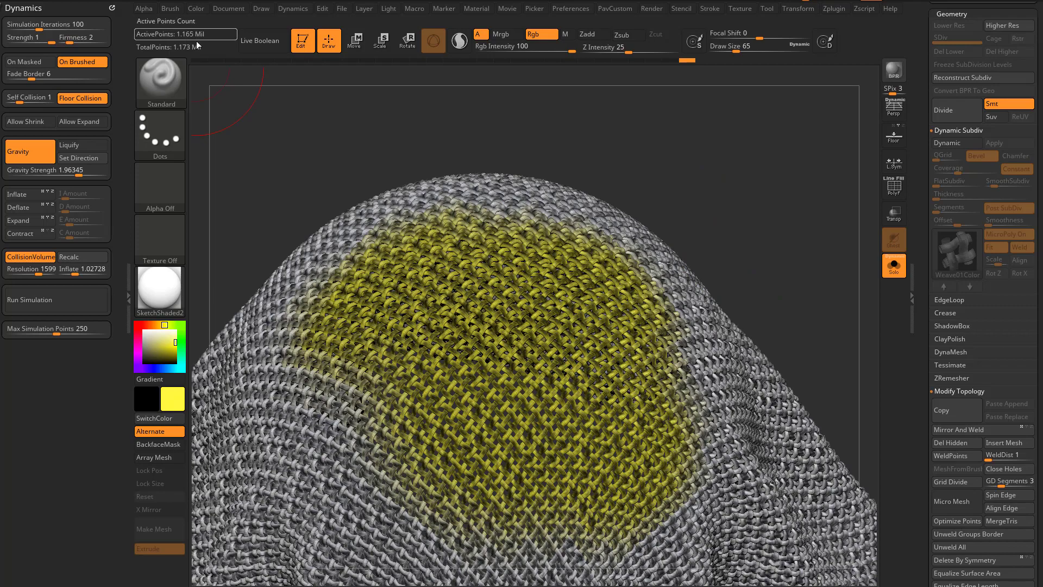
{"action": "left_click_drag", "start_coordinate": [803, 229], "coordinate": [781, 213]}
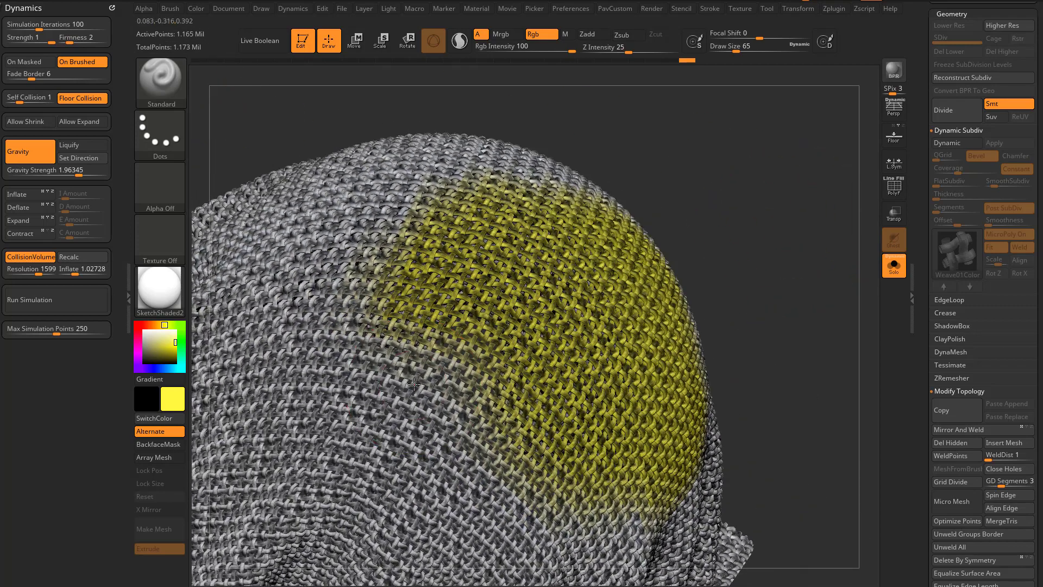
{"action": "left_click_drag", "start_coordinate": [449, 387], "coordinate": [458, 379]}
{"action": "left_click_drag", "start_coordinate": [832, 242], "coordinate": [761, 256]}
{"action": "key", "text": "ctrl+z"}
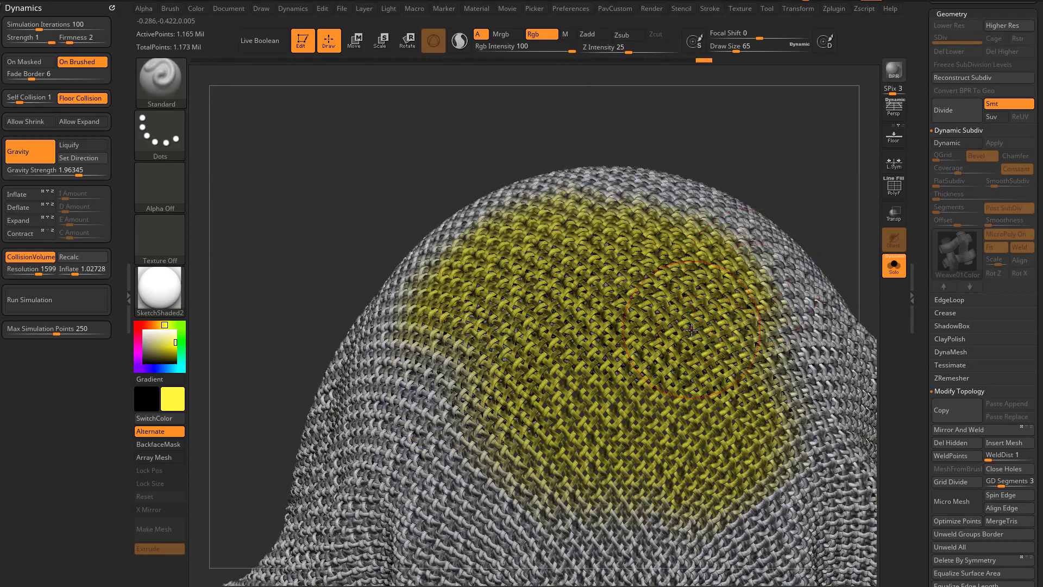
Step: Try a yellow stroke over the painted weave at draw size 39 with full Rgb Intensity, and undo it
{"action": "key", "text": "s"}
{"action": "left_click_drag", "start_coordinate": [815, 197], "coordinate": [772, 215]}
{"action": "key", "text": "s"}
{"action": "mouse_move", "coordinate": [426, 375]}
{"action": "left_mouse_down"}
{"action": "mouse_move", "coordinate": [401, 374]}
{"action": "mouse_move", "coordinate": [477, 372]}
{"action": "mouse_move", "coordinate": [522, 348]}
{"action": "mouse_move", "coordinate": [511, 390]}
{"action": "left_mouse_up"}
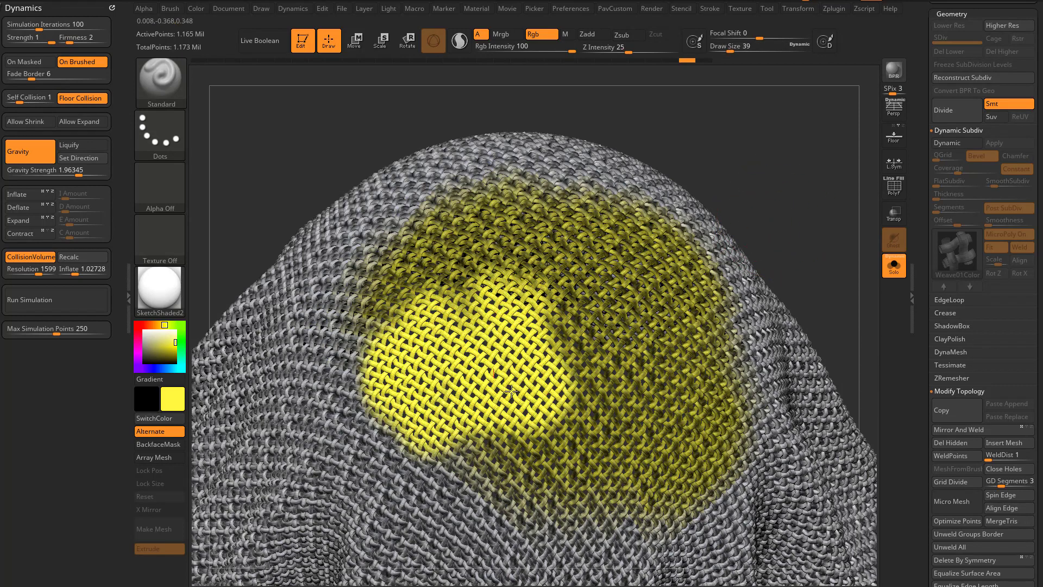
{"action": "left_click_drag", "start_coordinate": [843, 279], "coordinate": [813, 267]}
{"action": "key", "text": "ctrl+z"}
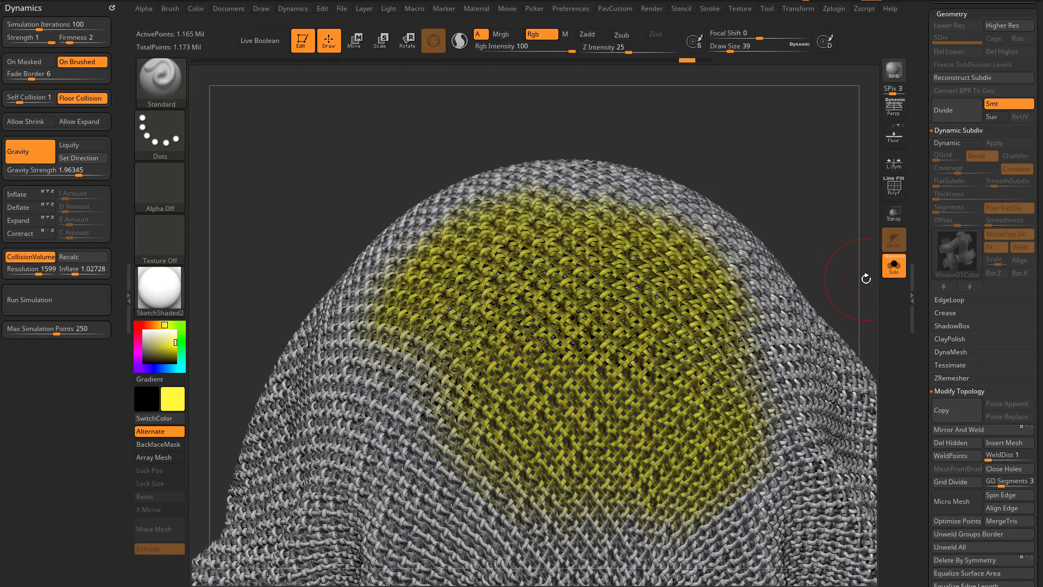
Step: Set the draw size to 65 and examine the shading between the painted threads from several angles
{"action": "key", "text": "s"}
{"action": "left_click_drag", "start_coordinate": [656, 294], "coordinate": [686, 288]}
{"action": "left_click_drag", "start_coordinate": [838, 224], "coordinate": [547, 421]}
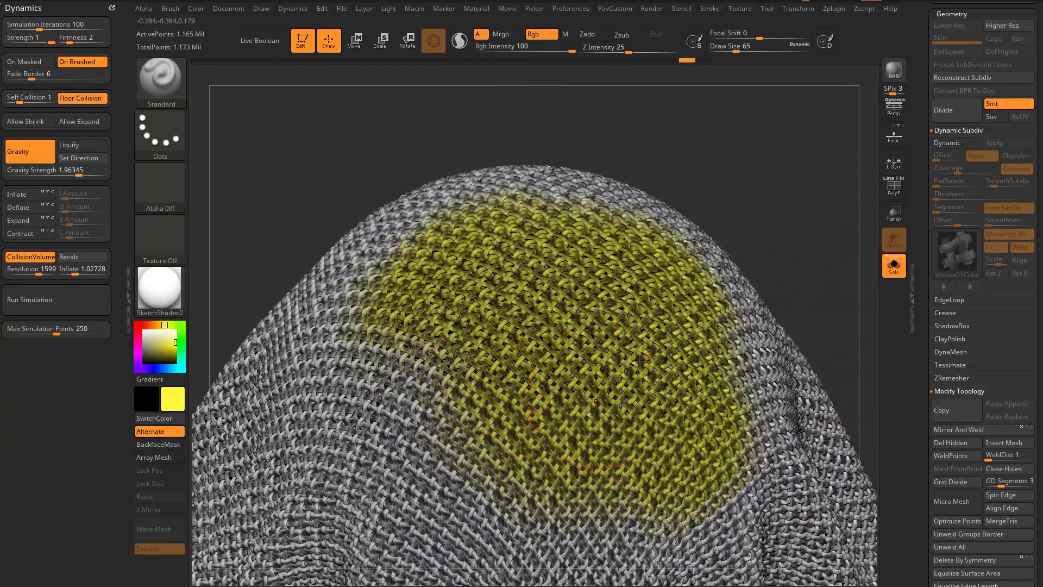
{"action": "mouse_move", "coordinate": [813, 260]}
{"action": "left_mouse_down"}
{"action": "mouse_move", "coordinate": [791, 258]}
{"action": "mouse_move", "coordinate": [763, 308]}
{"action": "left_mouse_up"}
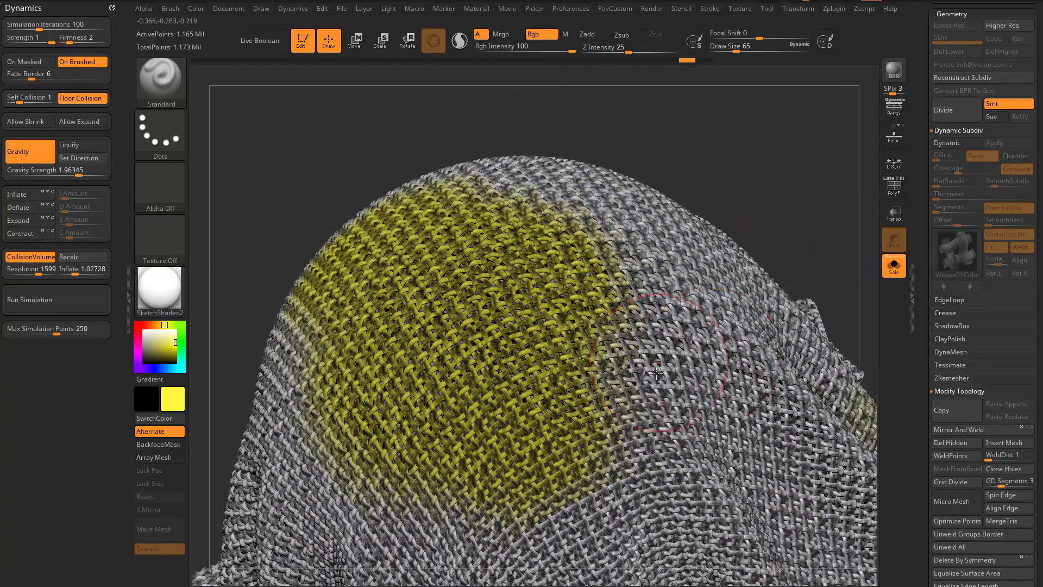
{"action": "left_click_drag", "start_coordinate": [769, 238], "coordinate": [810, 195]}
{"action": "left_click_drag", "start_coordinate": [810, 194], "coordinate": [789, 312], "text": "alt"}
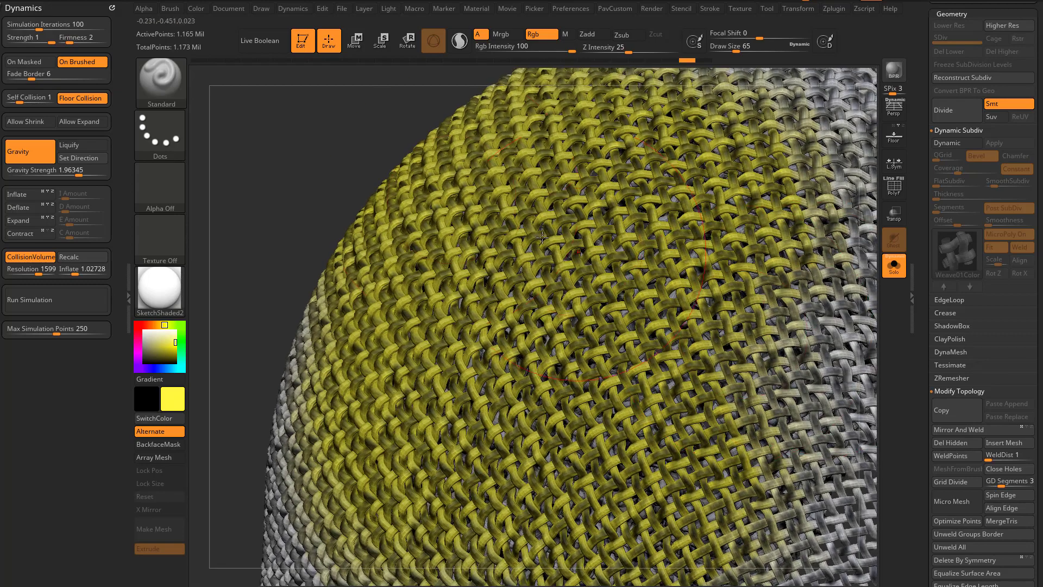
{"action": "left_click_drag", "start_coordinate": [368, 157], "coordinate": [506, 157], "text": "alt"}
Step: Test a yellow stroke on the gray weave beside the patch, undo it and reduce the draw size to 49
{"action": "mouse_move", "coordinate": [701, 313]}
{"action": "left_mouse_down"}
{"action": "mouse_move", "coordinate": [695, 305]}
{"action": "mouse_move", "coordinate": [676, 326]}
{"action": "mouse_move", "coordinate": [647, 437]}
{"action": "mouse_move", "coordinate": [719, 339]}
{"action": "left_mouse_up"}
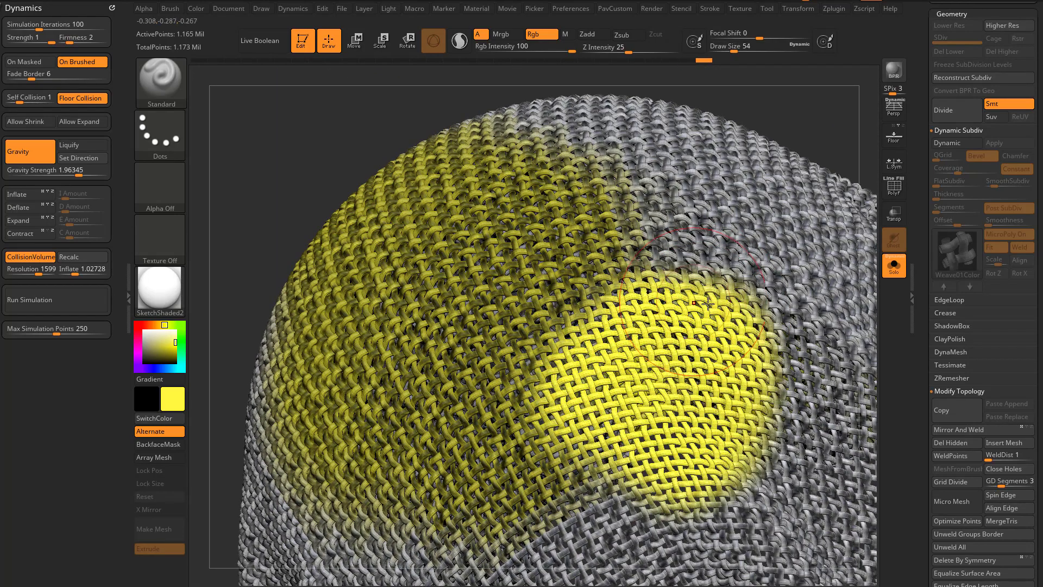
{"action": "key", "text": "ctrl+z"}
{"action": "key", "text": "bracketleft"}
{"action": "key", "text": "bracketleft"}
{"action": "key", "text": "bracketleft"}
{"action": "key", "text": "bracketleft"}
{"action": "key", "text": "s"}
{"action": "left_click_drag", "start_coordinate": [735, 295], "coordinate": [745, 295]}
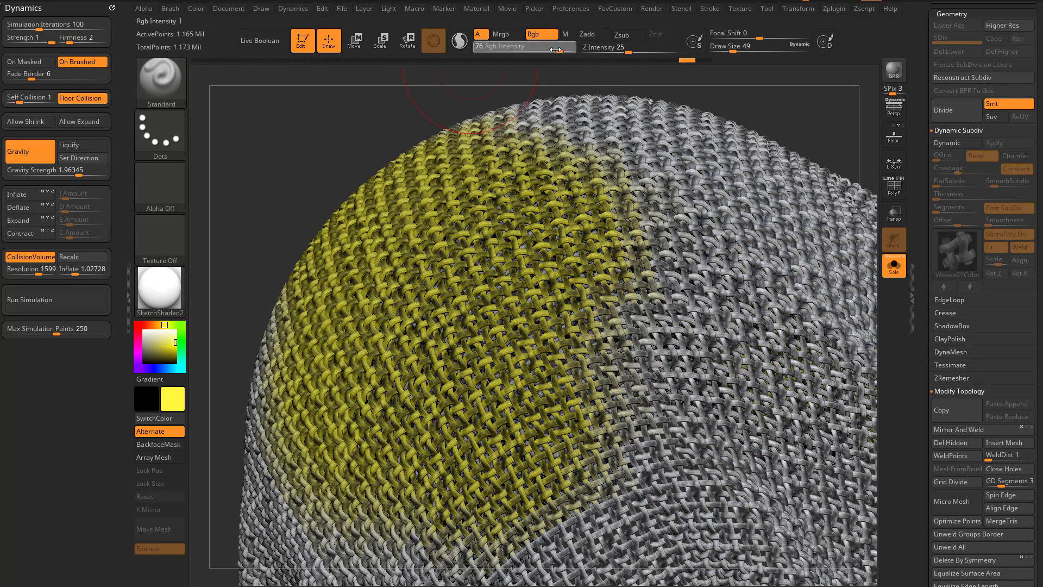
Step: Try a weaker yellow stroke at Rgb Intensity 25, undo it and restore the intensity to 100
{"action": "left_click", "coordinate": [524, 50]}
{"action": "mouse_move", "coordinate": [701, 351]}
{"action": "left_mouse_down"}
{"action": "mouse_move", "coordinate": [655, 380]}
{"action": "mouse_move", "coordinate": [619, 361]}
{"action": "mouse_move", "coordinate": [641, 419]}
{"action": "mouse_move", "coordinate": [707, 337]}
{"action": "left_mouse_up"}
{"action": "key", "text": "ctrl+z"}
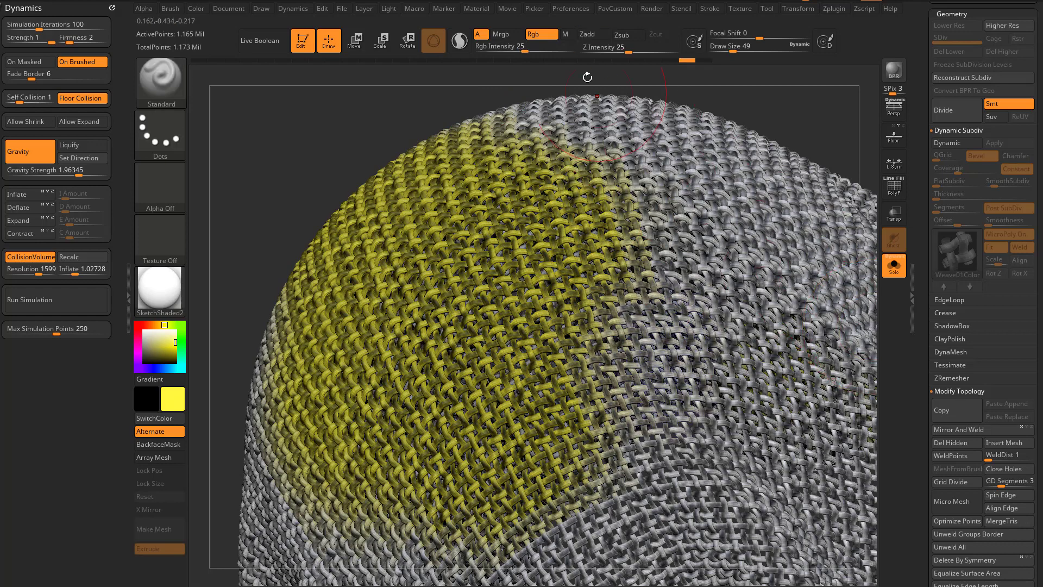
{"action": "left_click", "coordinate": [573, 49]}
Step: Dock the Brush palette and expand its Alpha and Texture settings to reach Polypaint Mode
{"action": "left_click", "coordinate": [166, 8]}
{"action": "left_click_drag", "start_coordinate": [166, 21], "coordinate": [81, 30]}
{"action": "left_click_drag", "start_coordinate": [91, 402], "coordinate": [87, 217]}
{"action": "left_click", "coordinate": [50, 297]}
{"action": "left_click", "coordinate": [51, 323]}
{"action": "left_click_drag", "start_coordinate": [75, 307], "coordinate": [75, 270]}
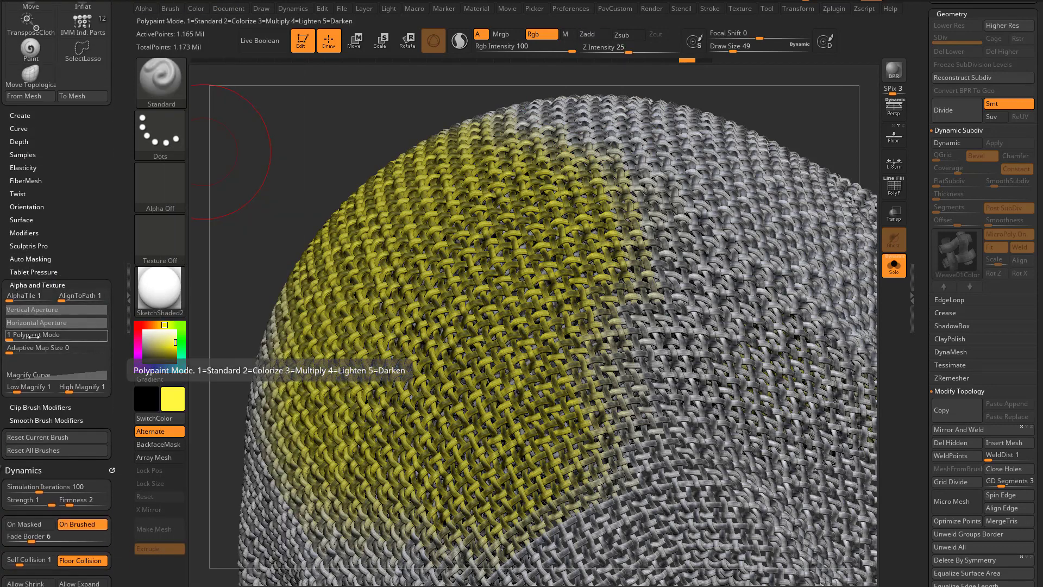
Step: Try Polypaint Mode 4 with a yellow stroke on the gray weave beside the patch, and undo the stroke
{"action": "left_click_drag", "start_coordinate": [18, 341], "coordinate": [60, 340]}
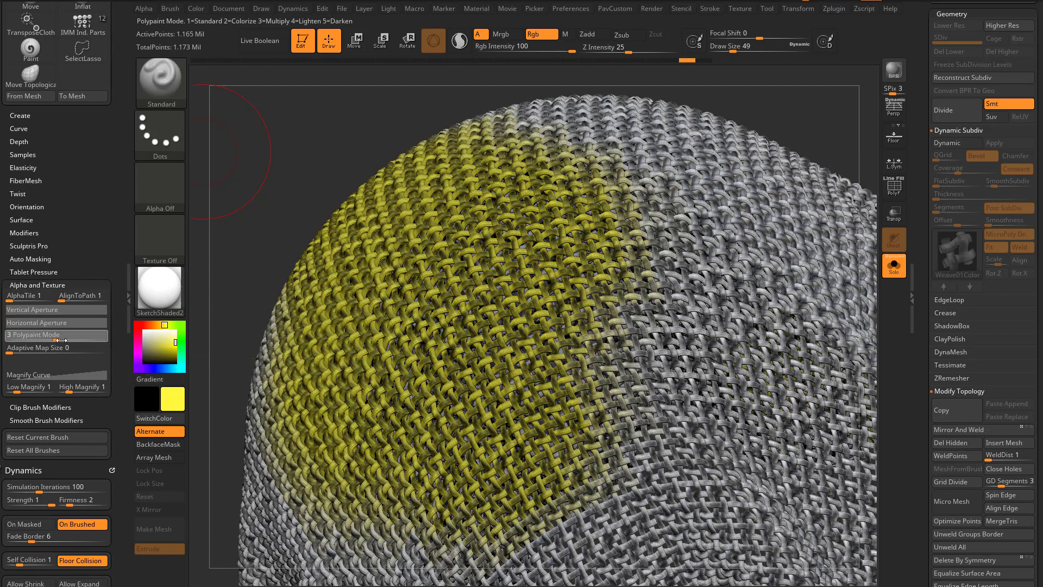
{"action": "mouse_move", "coordinate": [620, 333]}
{"action": "left_mouse_down"}
{"action": "mouse_move", "coordinate": [625, 343]}
{"action": "mouse_move", "coordinate": [588, 337]}
{"action": "mouse_move", "coordinate": [663, 392]}
{"action": "mouse_move", "coordinate": [717, 375]}
{"action": "mouse_move", "coordinate": [668, 250]}
{"action": "mouse_move", "coordinate": [702, 230]}
{"action": "left_mouse_up"}
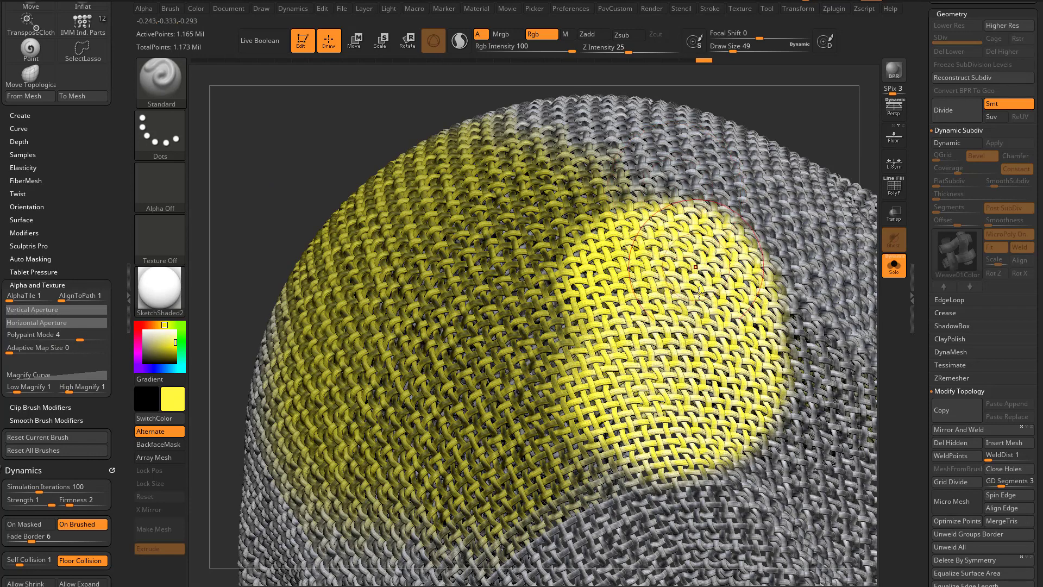
{"action": "key", "text": "ctrl+z"}
Step: Set Polypaint Mode to 5 and paint yellow over the gray weave beside the existing patch
{"action": "left_click", "coordinate": [93, 335]}
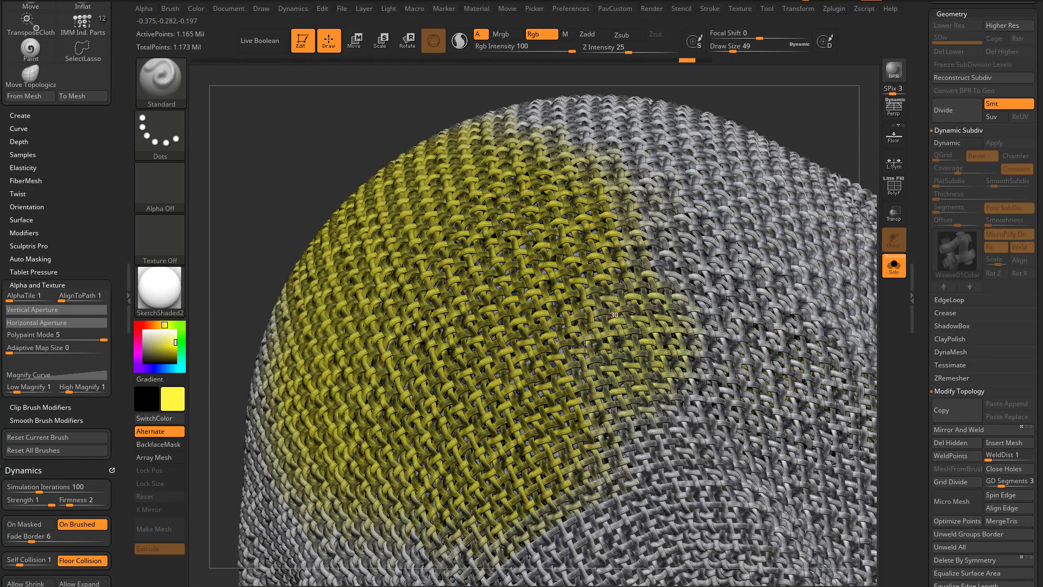
{"action": "left_click_drag", "start_coordinate": [727, 429], "coordinate": [693, 321]}
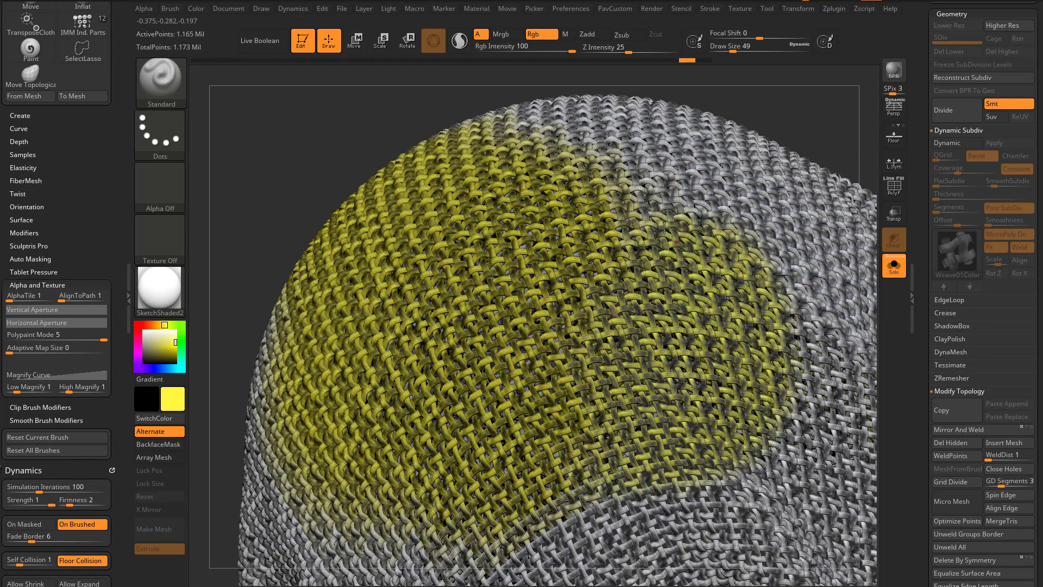
{"action": "left_click_drag", "start_coordinate": [799, 128], "coordinate": [717, 187], "text": "alt"}
Step: Reduce the draw size to 35 and extend the yellow patch across the crown and sides of the draped weave
{"action": "key", "text": "s"}
{"action": "mouse_move", "coordinate": [793, 153]}
{"action": "left_mouse_down"}
{"action": "mouse_move", "coordinate": [755, 127]}
{"action": "mouse_move", "coordinate": [723, 147]}
{"action": "mouse_move", "coordinate": [719, 203]}
{"action": "left_mouse_up"}
{"action": "key", "text": "s"}
{"action": "key", "text": "s"}
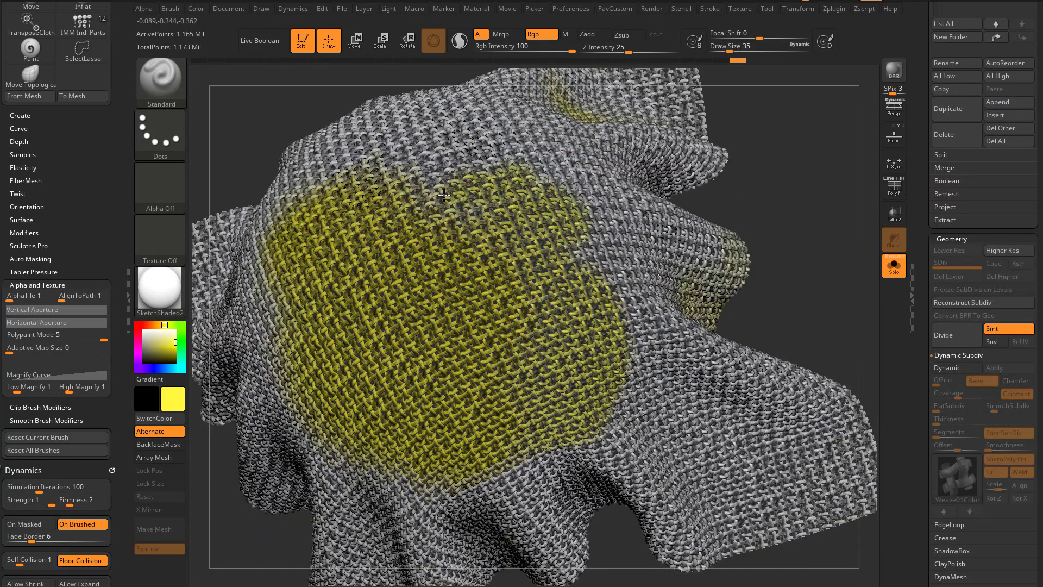
{"action": "mouse_move", "coordinate": [444, 194]}
{"action": "left_mouse_down"}
{"action": "mouse_move", "coordinate": [764, 221]}
{"action": "mouse_move", "coordinate": [477, 241]}
{"action": "left_mouse_up"}
{"action": "right_click_drag", "start_coordinate": [437, 203], "coordinate": [587, 194]}
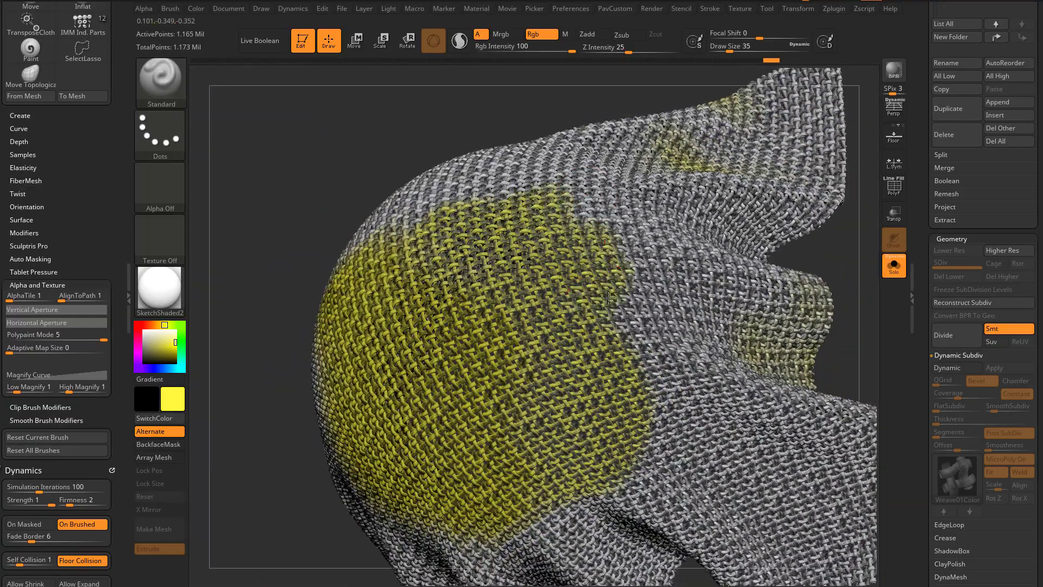
{"action": "mouse_move", "coordinate": [609, 297]}
{"action": "left_mouse_down"}
{"action": "mouse_move", "coordinate": [798, 191]}
{"action": "mouse_move", "coordinate": [680, 256]}
{"action": "left_mouse_up"}
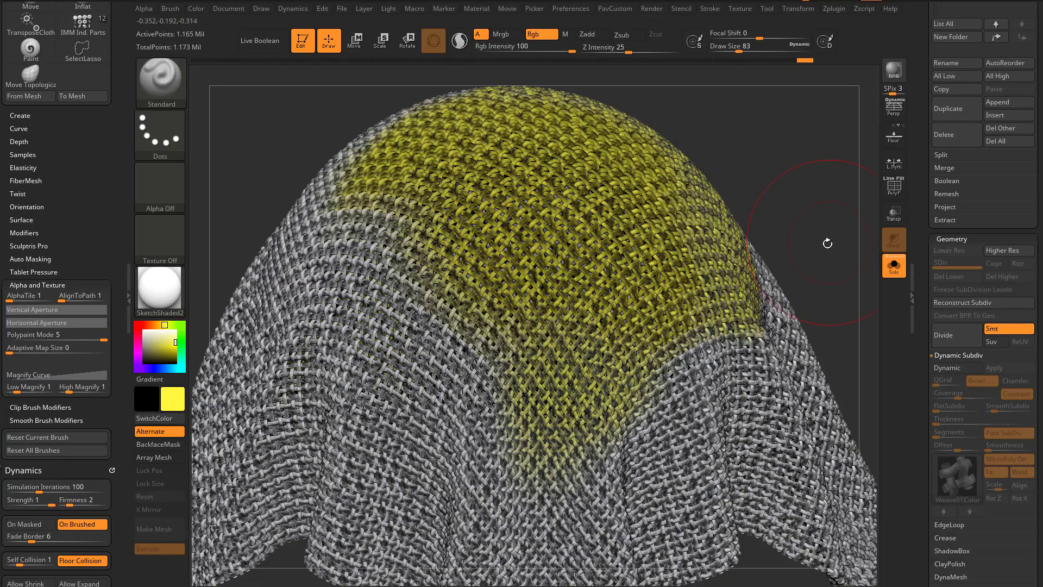
{"action": "left_click_drag", "start_coordinate": [827, 244], "coordinate": [659, 335]}
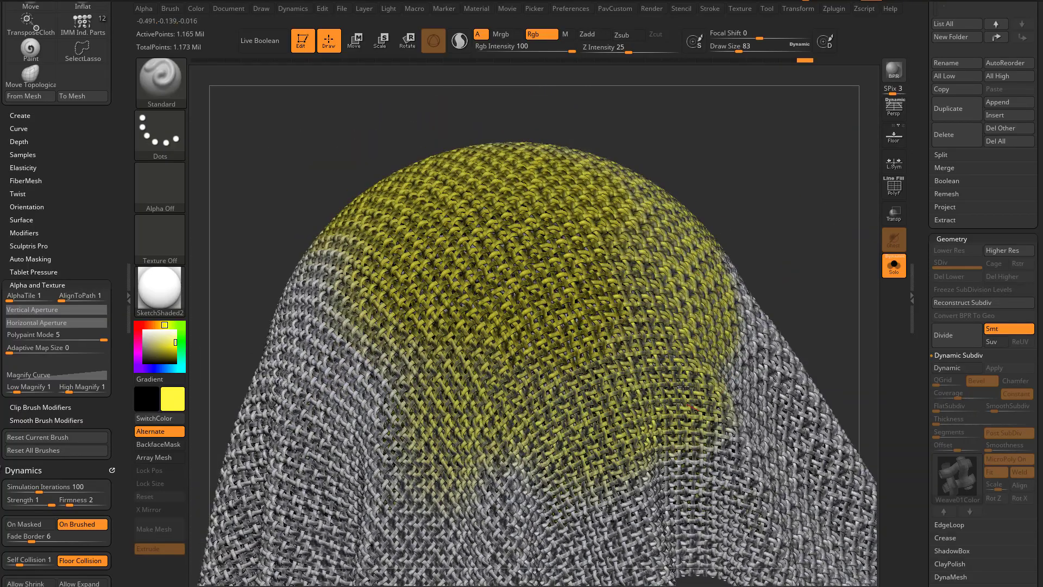
{"action": "left_click_drag", "start_coordinate": [579, 260], "coordinate": [375, 424]}
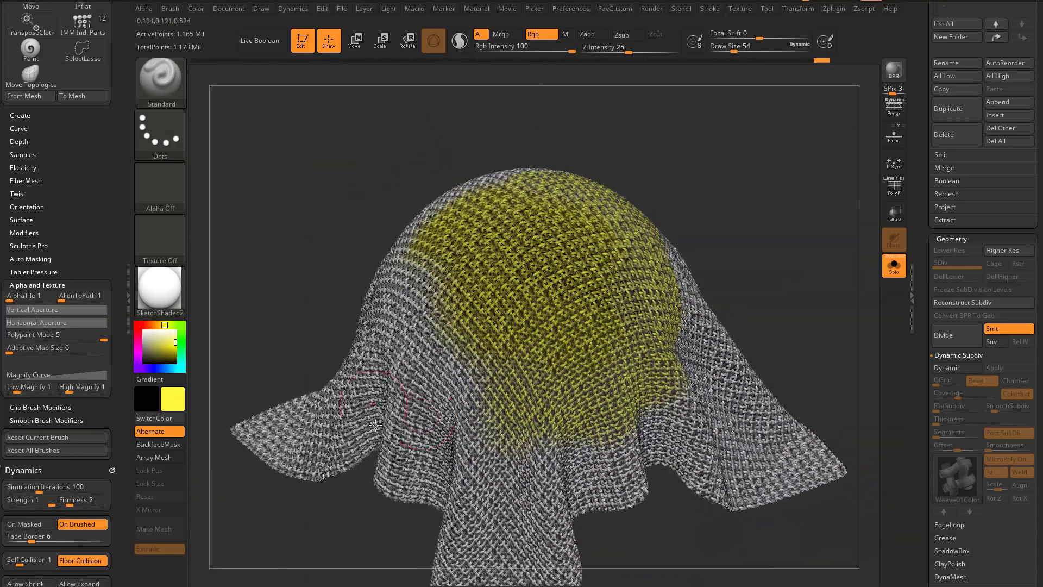
{"action": "left_click_drag", "start_coordinate": [653, 314], "coordinate": [780, 214]}
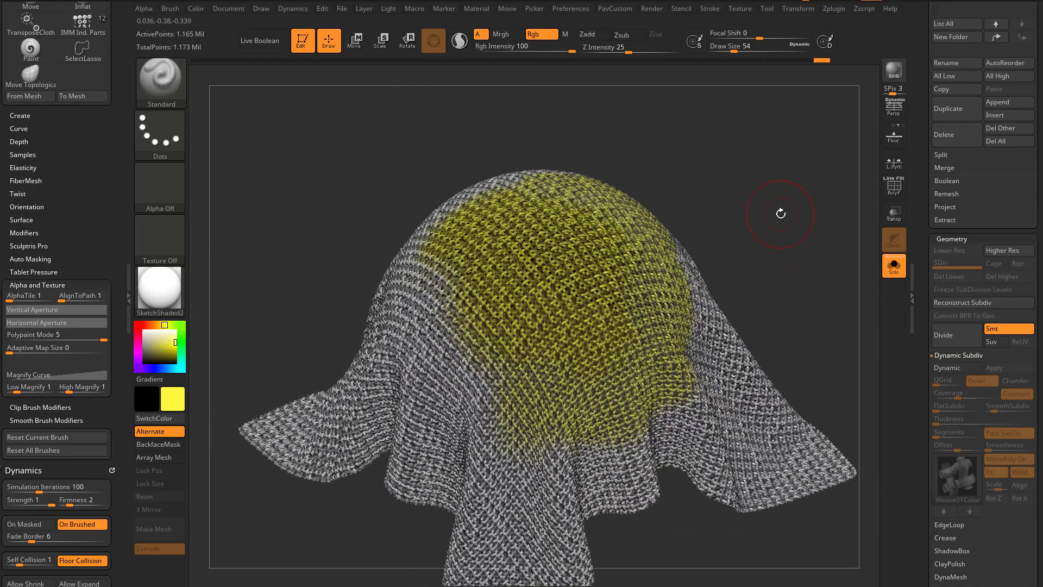